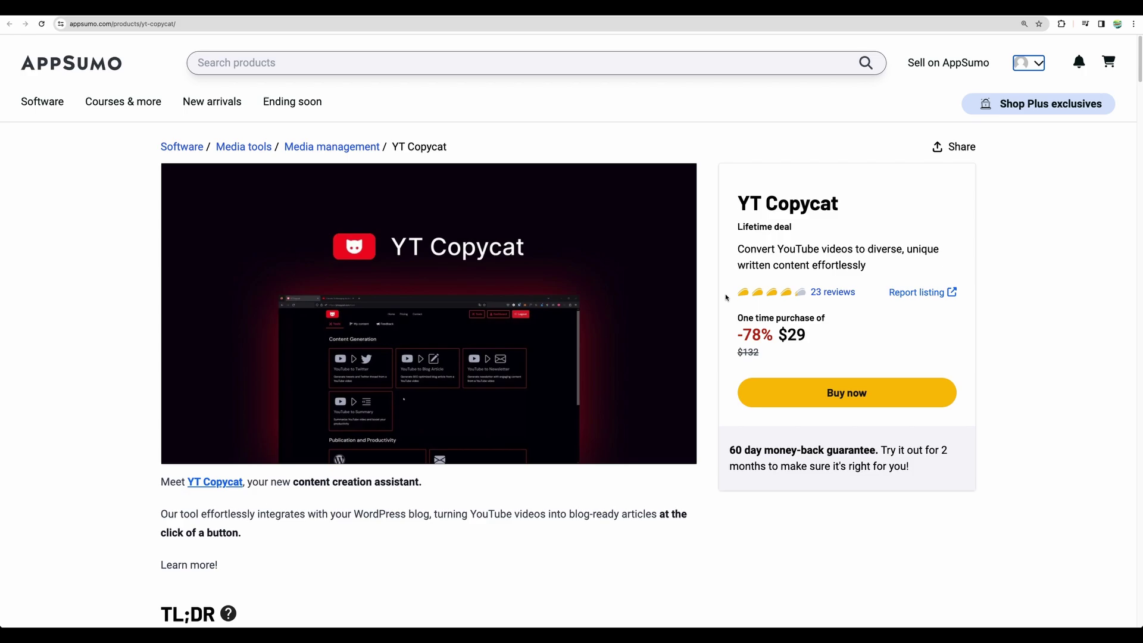
Step: Scroll through the TL;DR, At-a-glance and Overview sections, highlighting the Effortless WordPress Publishing passage
{"action": "scroll", "coordinate": [714, 309], "scroll_direction": "down", "scroll_amount": 4}
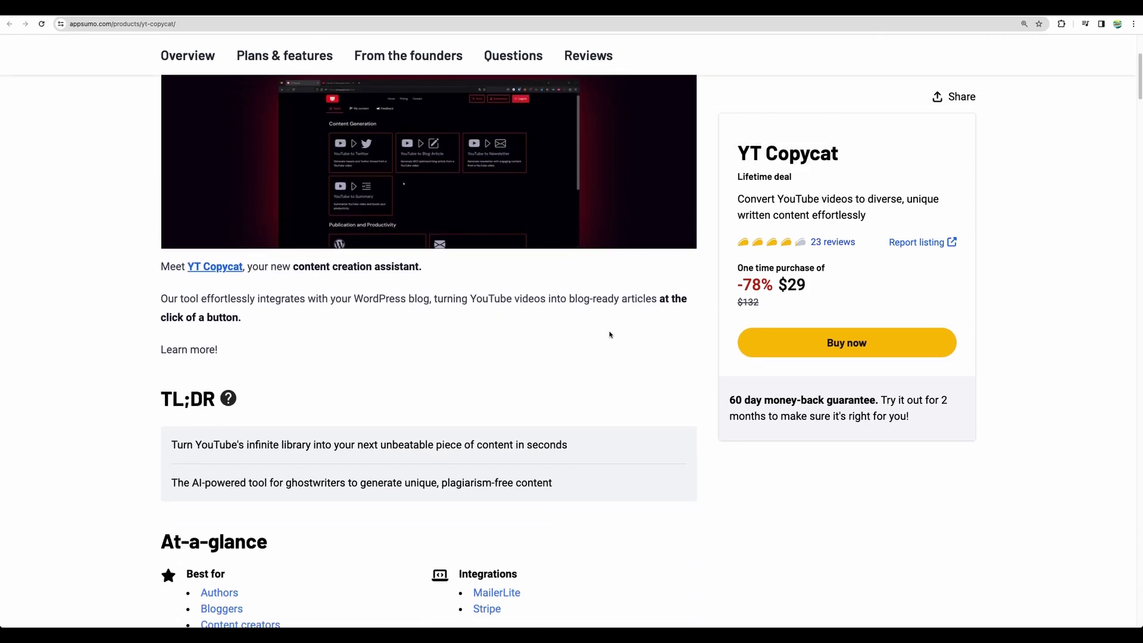
{"action": "scroll", "coordinate": [609, 334], "scroll_direction": "down", "scroll_amount": 3}
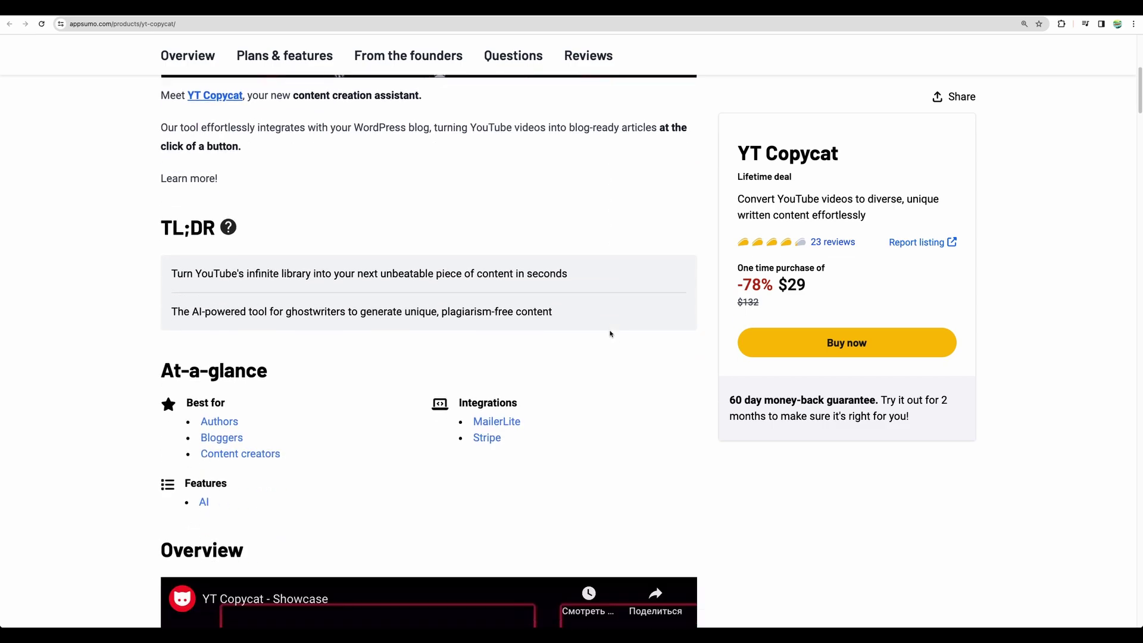
{"action": "scroll", "coordinate": [609, 334], "scroll_direction": "down", "scroll_amount": 15}
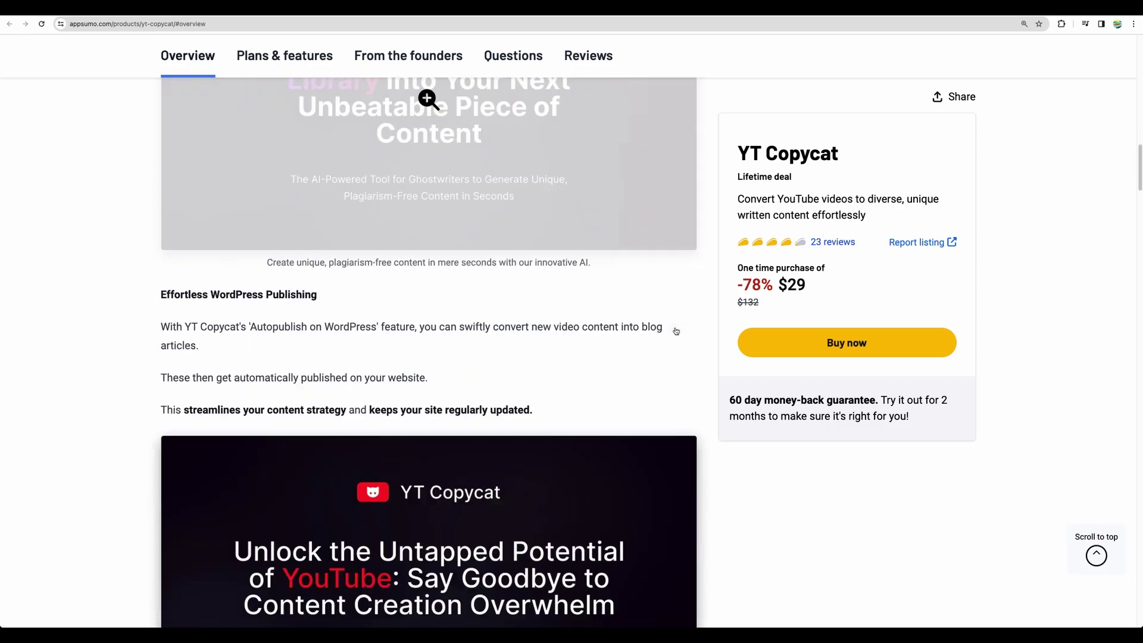
{"action": "scroll", "coordinate": [675, 330], "scroll_direction": "down", "scroll_amount": 1}
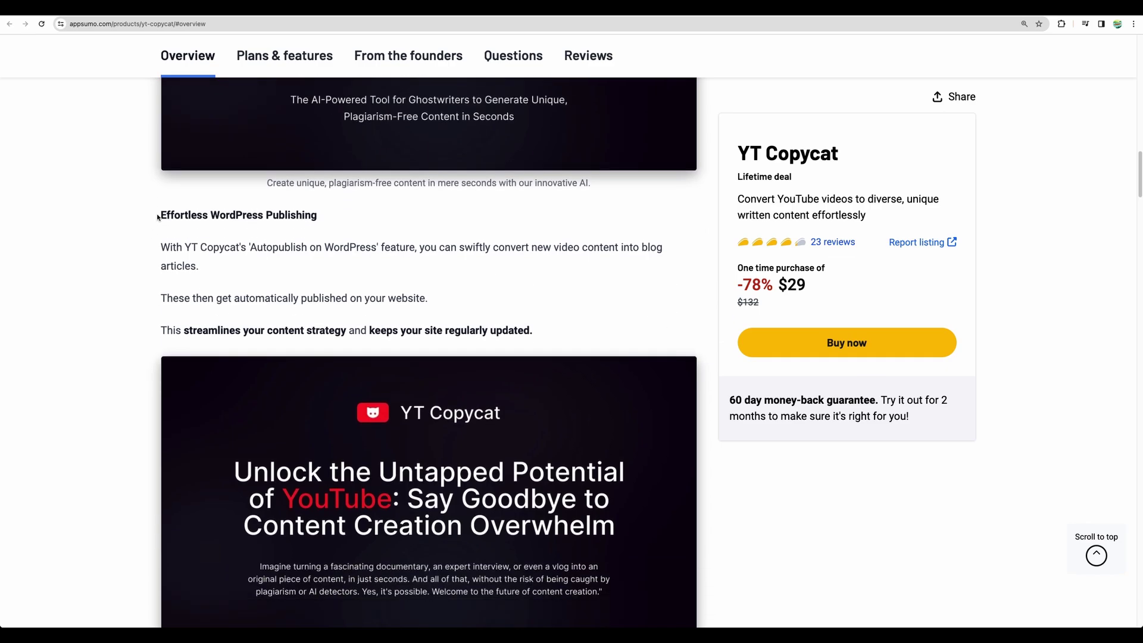
{"action": "left_click_drag", "start_coordinate": [158, 215], "coordinate": [211, 266]}
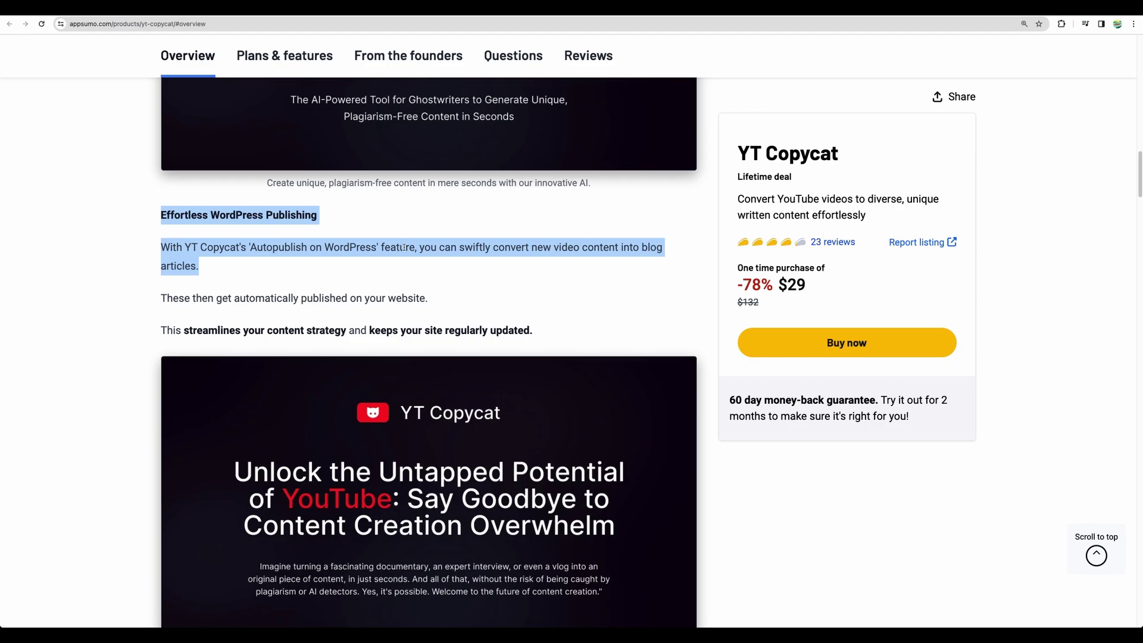
{"action": "scroll", "coordinate": [403, 247], "scroll_direction": "down", "scroll_amount": 10}
{"action": "left_click_drag", "start_coordinate": [152, 185], "coordinate": [377, 243]}
{"action": "scroll", "coordinate": [203, 229], "scroll_direction": "down", "scroll_amount": 4}
{"action": "scroll", "coordinate": [119, 214], "scroll_direction": "up", "scroll_amount": 1}
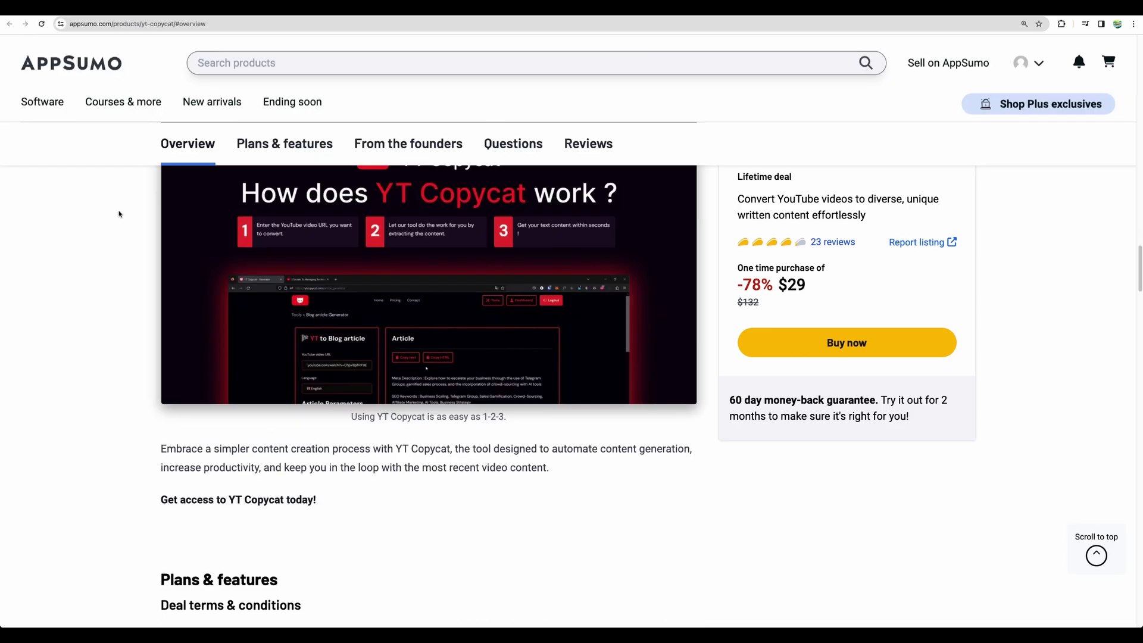
Step: Scroll to the Productivity Plan card and highlight its GPT-3 allowance, 3 registered blogs and 30+ languages lines
{"action": "scroll", "coordinate": [119, 215], "scroll_direction": "down", "scroll_amount": 9}
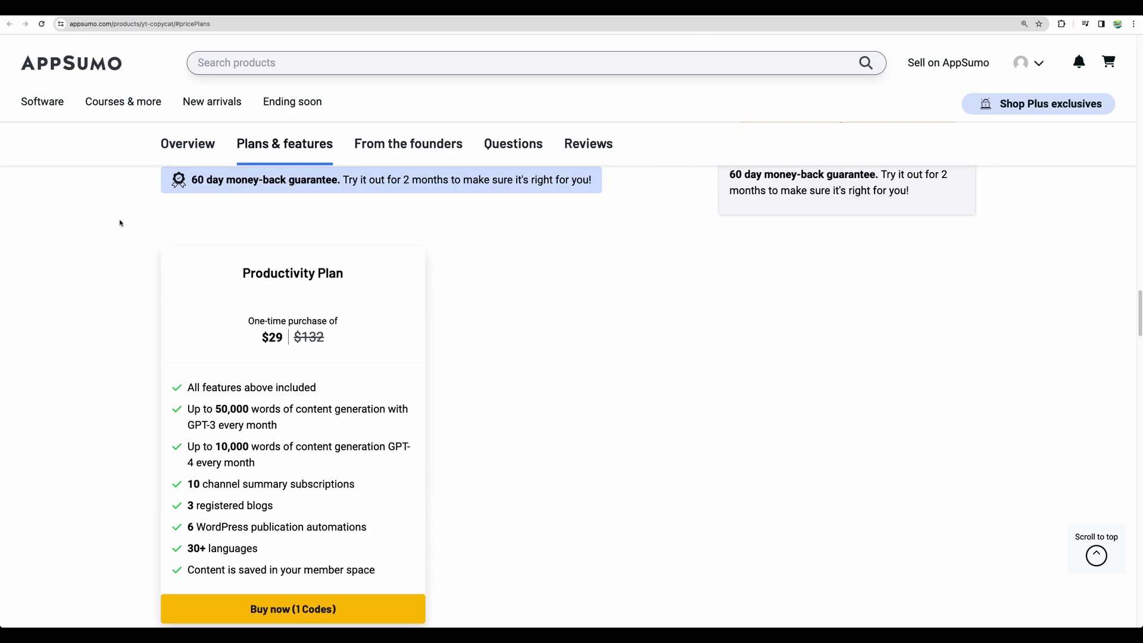
{"action": "scroll", "coordinate": [119, 222], "scroll_direction": "down", "scroll_amount": 2}
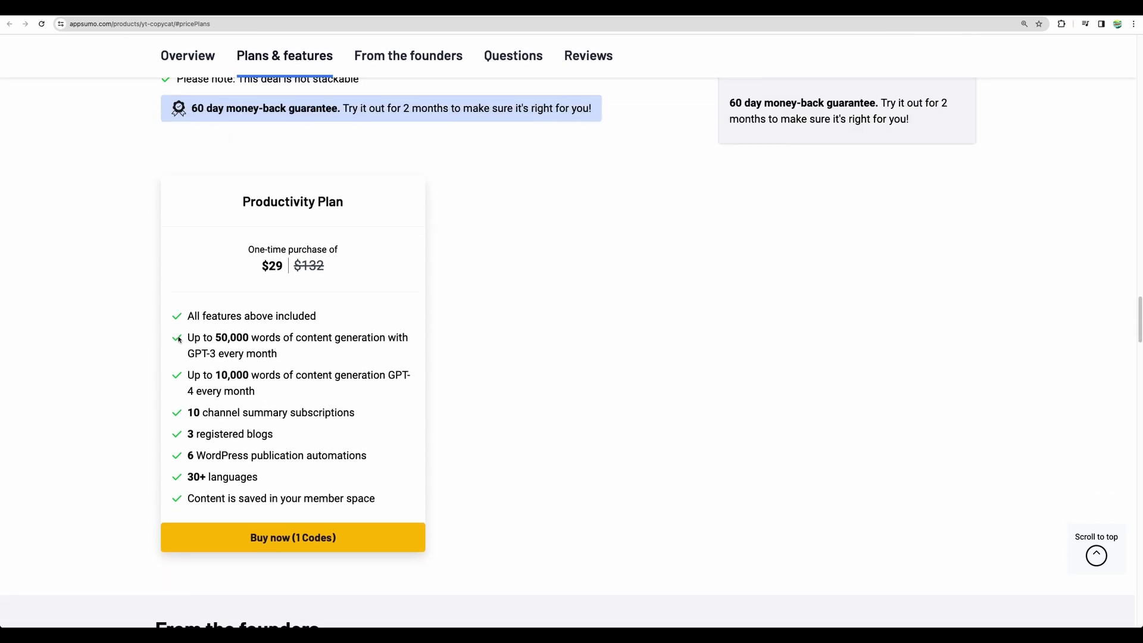
{"action": "scroll", "coordinate": [221, 364], "scroll_direction": "down", "scroll_amount": 1}
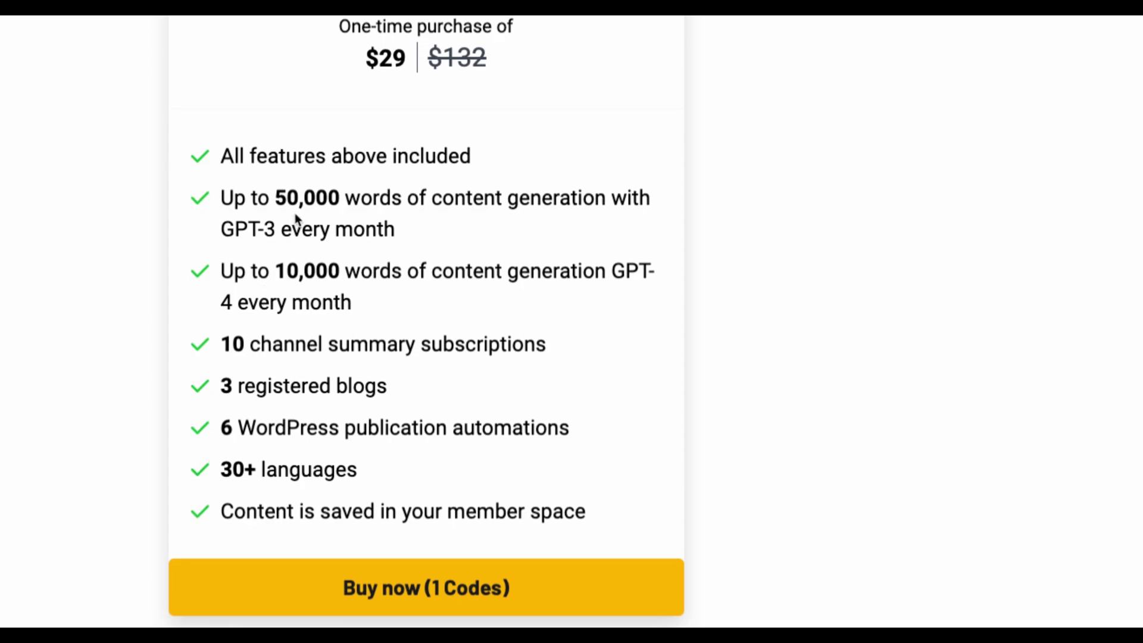
{"action": "left_click_drag", "start_coordinate": [258, 228], "coordinate": [275, 228]}
{"action": "left_click", "coordinate": [279, 271]}
{"action": "triple_click", "coordinate": [307, 385]}
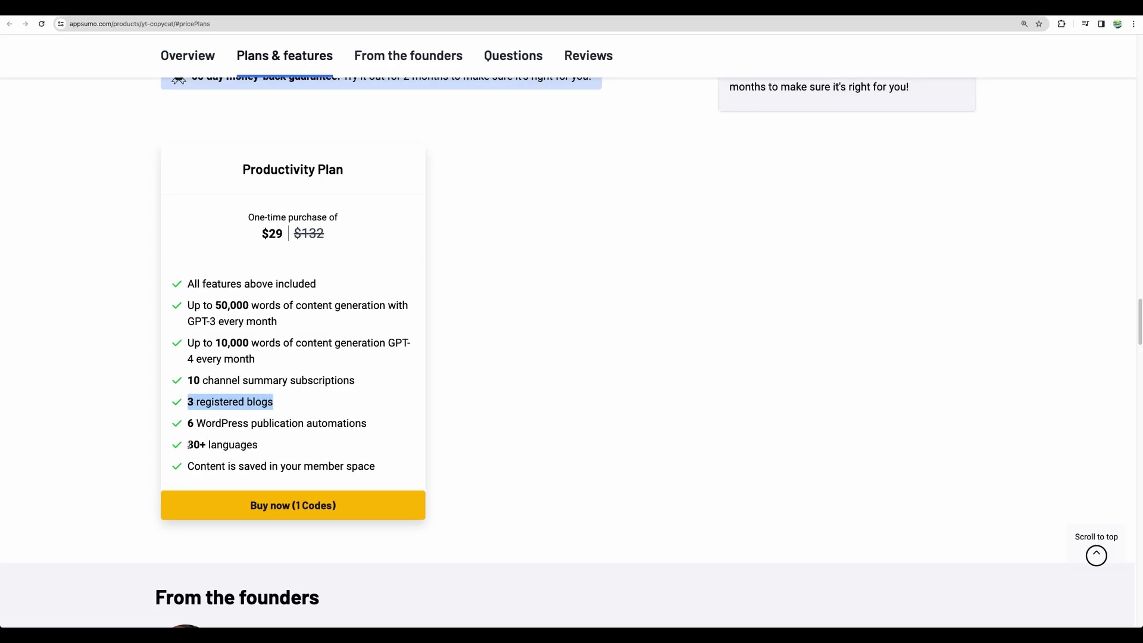
{"action": "left_click_drag", "start_coordinate": [190, 444], "coordinate": [260, 444]}
{"action": "left_click", "coordinate": [346, 367]}
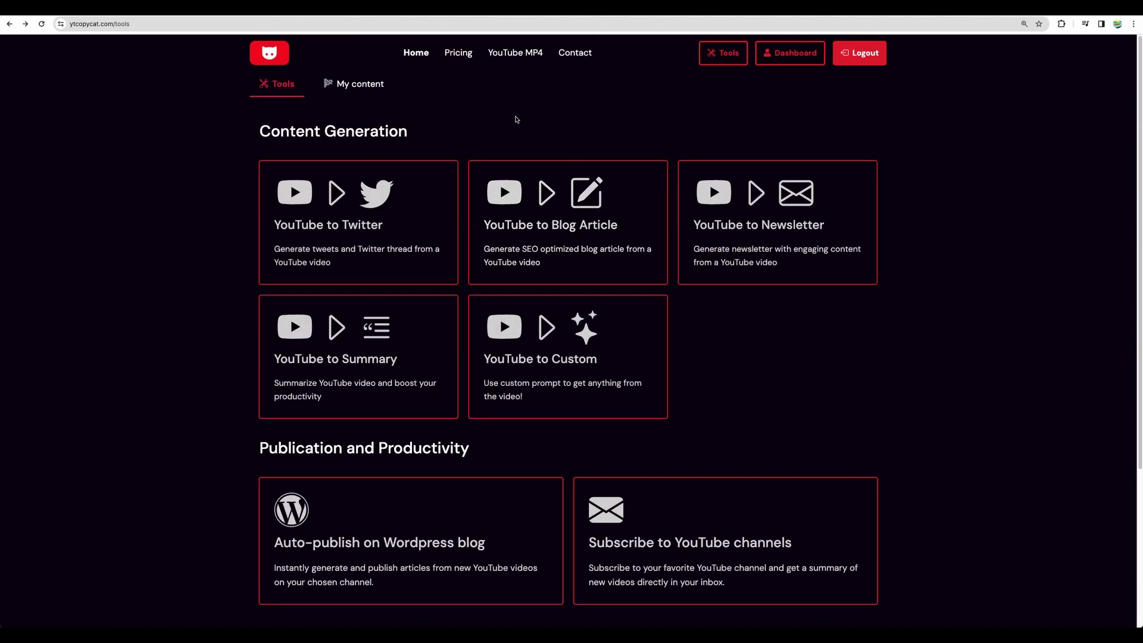
Step: Zoom the page in and scroll down the Tools page toward the Auto-publish on Wordpress blog card
{"action": "key", "text": "ctrl+plus"}
{"action": "key", "text": "ctrl+plus"}
{"action": "key", "text": "ctrl+plus"}
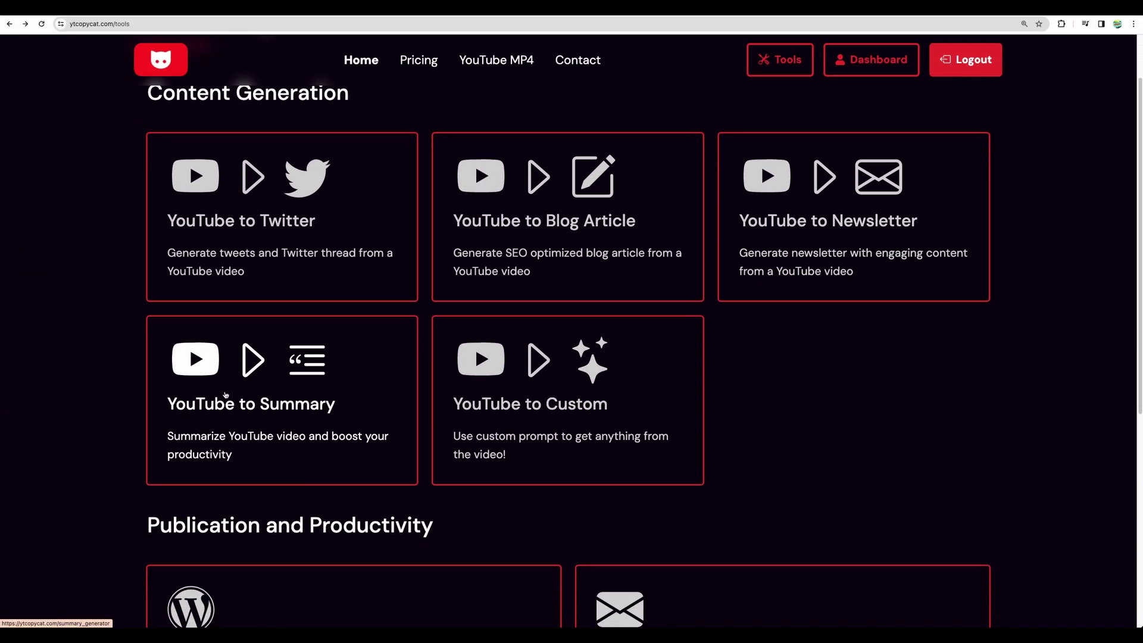
{"action": "scroll", "coordinate": [590, 423], "scroll_direction": "down", "scroll_amount": 2}
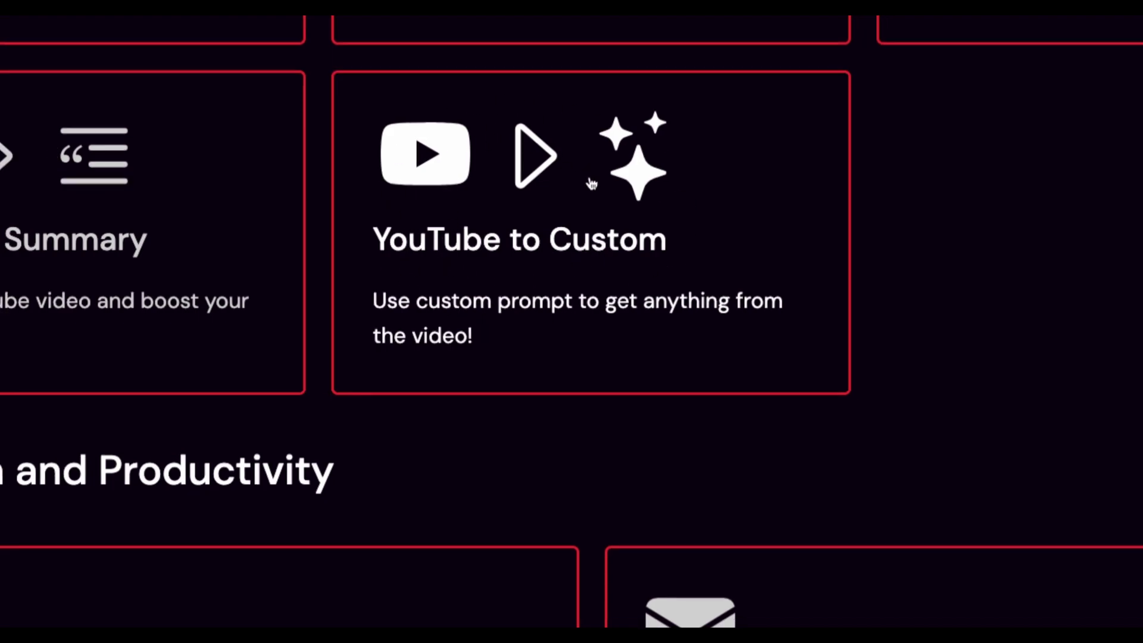
{"action": "scroll", "coordinate": [591, 184], "scroll_direction": "down", "scroll_amount": 5}
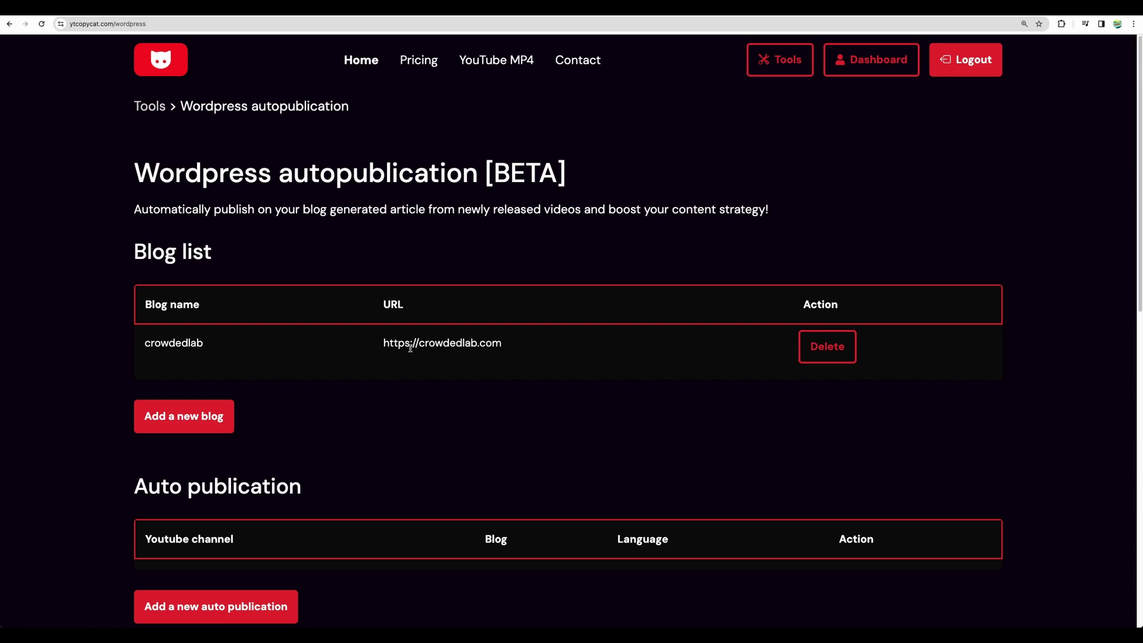
Step: Go back to Tools, view the Subscribe to YouTube channels page, then return to Tools
{"action": "scroll", "coordinate": [408, 354], "scroll_direction": "down", "scroll_amount": 6}
{"action": "key", "text": "alt+Left"}
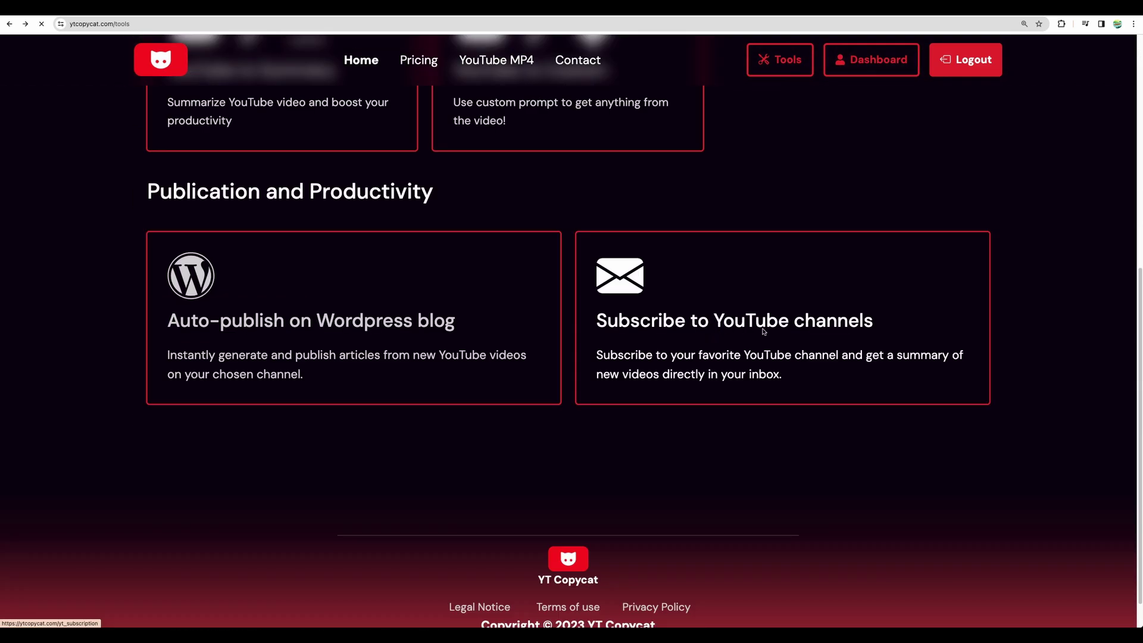
{"action": "left_click", "coordinate": [763, 331]}
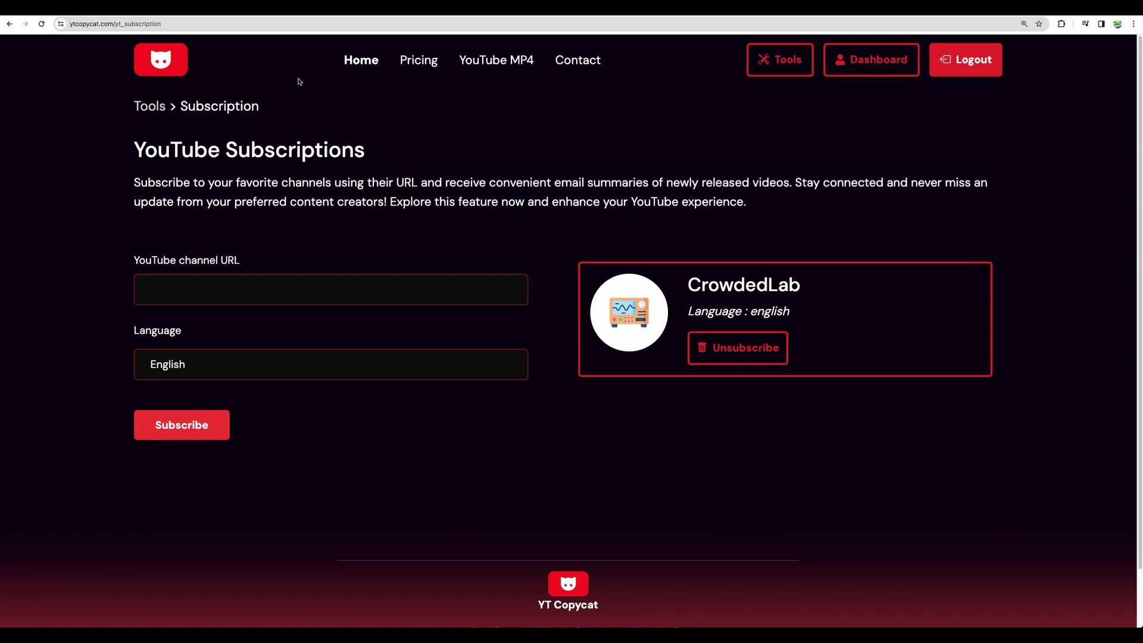
{"action": "left_click", "coordinate": [149, 106]}
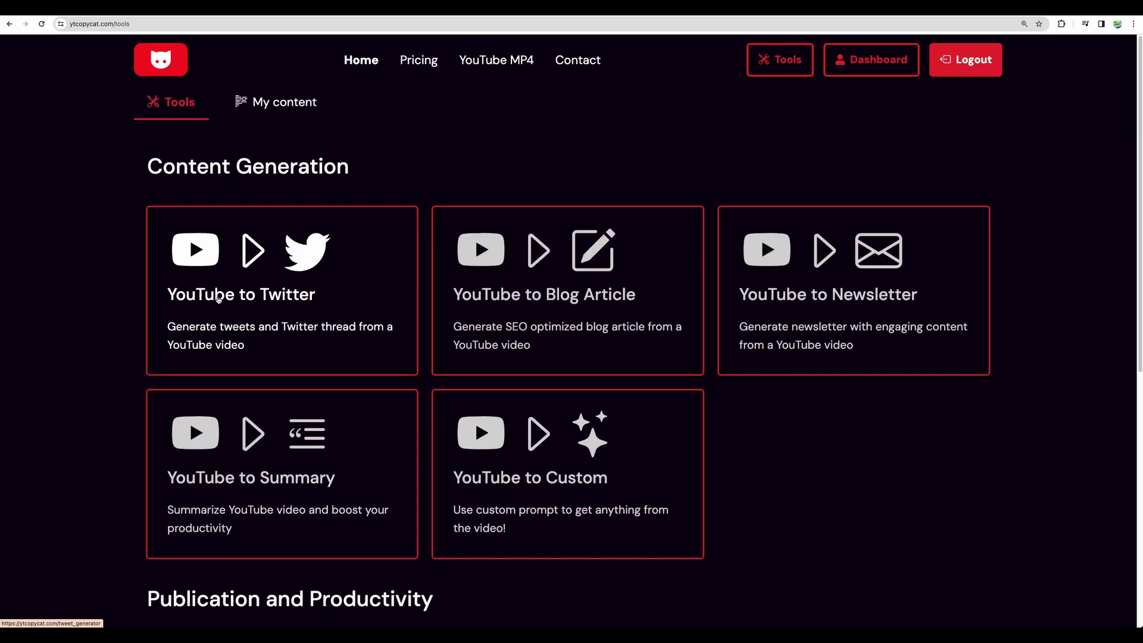
Step: Open the YouTube to Twitter generator, paste the video link and enable Use Emojis
{"action": "left_click", "coordinate": [226, 292]}
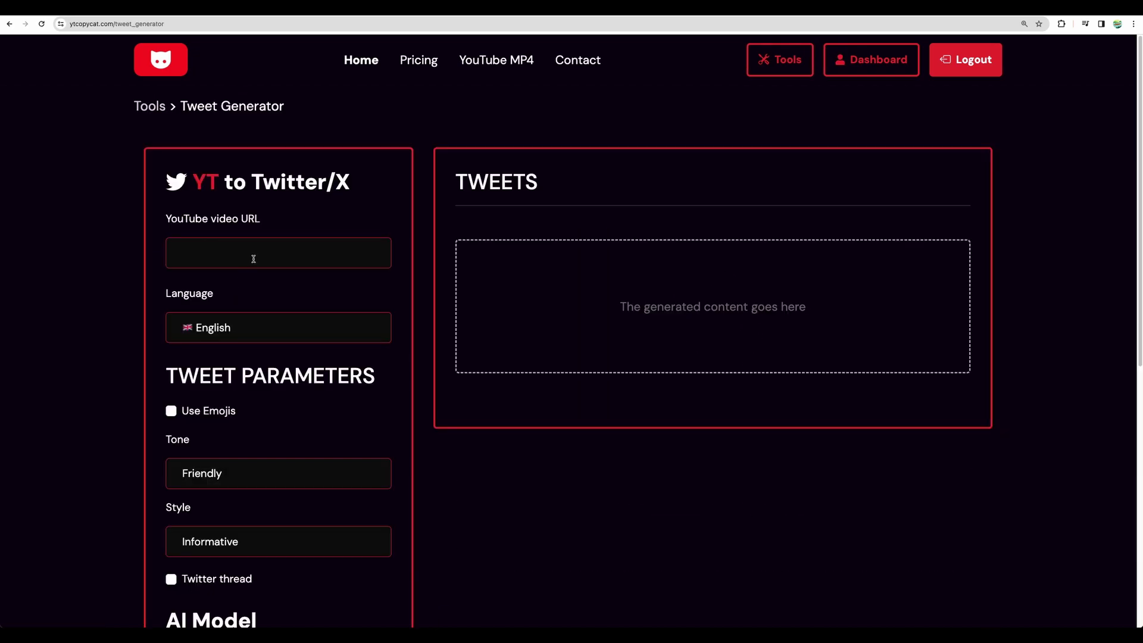
{"action": "left_click", "coordinate": [252, 257]}
{"action": "key", "text": "ctrl+v"}
{"action": "scroll", "coordinate": [224, 256], "scroll_direction": "down", "scroll_amount": 2}
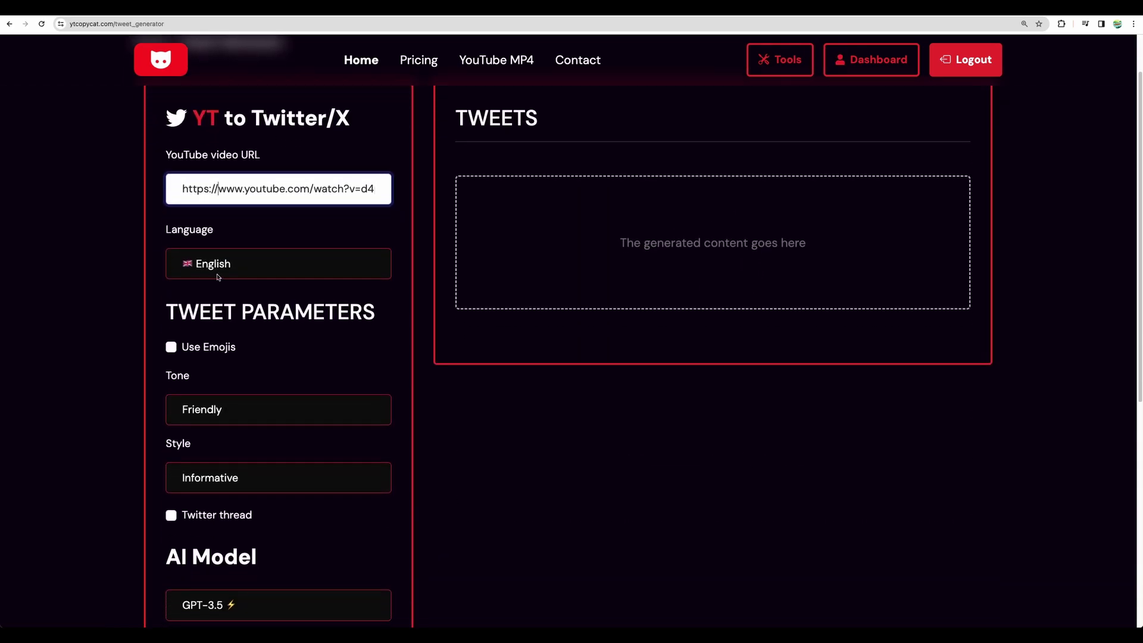
{"action": "left_click", "coordinate": [171, 347]}
Step: Set tone to Entertaining and style to Engaging, enable Twitter thread, and keep GPT-3.5
{"action": "scroll", "coordinate": [171, 347], "scroll_direction": "down", "scroll_amount": 3}
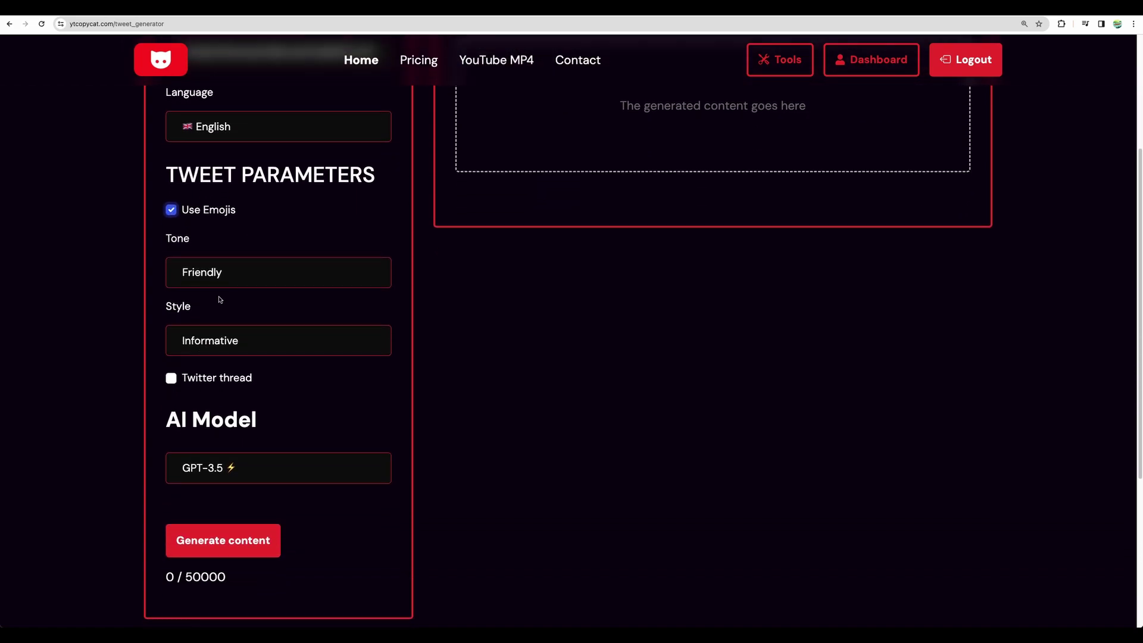
{"action": "left_click", "coordinate": [220, 279]}
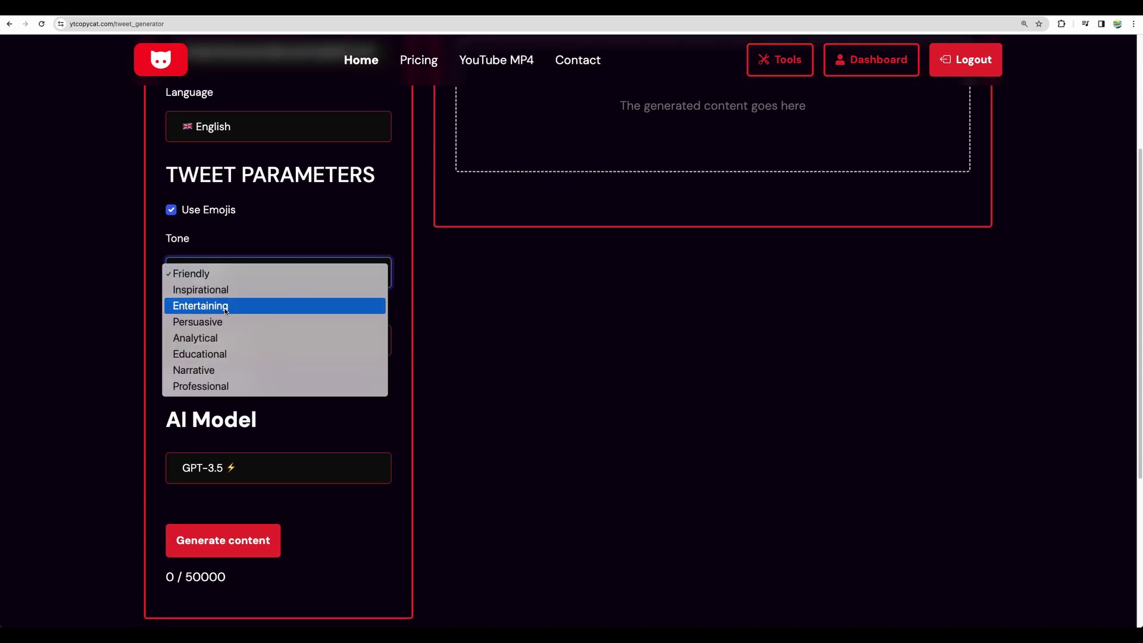
{"action": "left_click", "coordinate": [224, 307]}
{"action": "left_click", "coordinate": [222, 349]}
{"action": "left_click", "coordinate": [220, 359]}
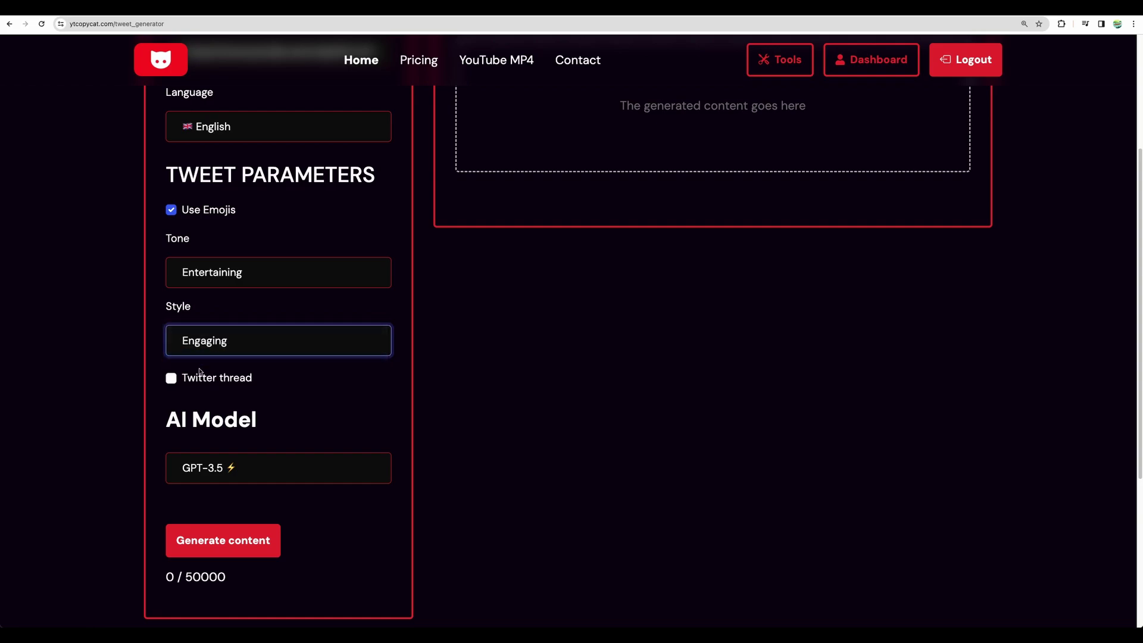
{"action": "left_click", "coordinate": [171, 379]}
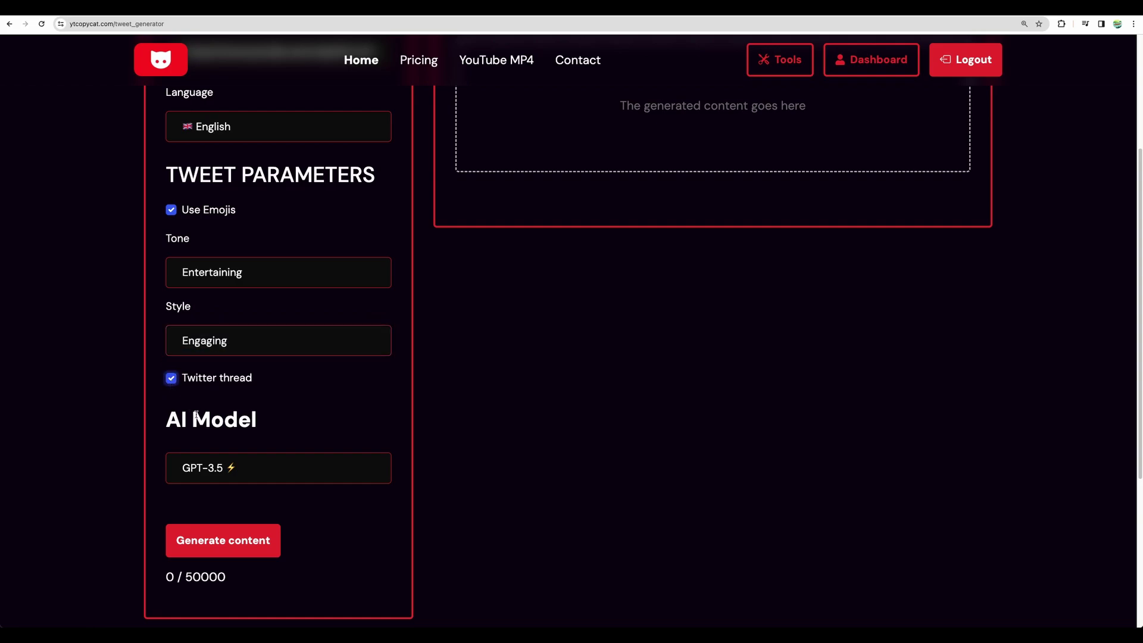
{"action": "scroll", "coordinate": [196, 415], "scroll_direction": "down", "scroll_amount": 2}
{"action": "left_click", "coordinate": [207, 399]}
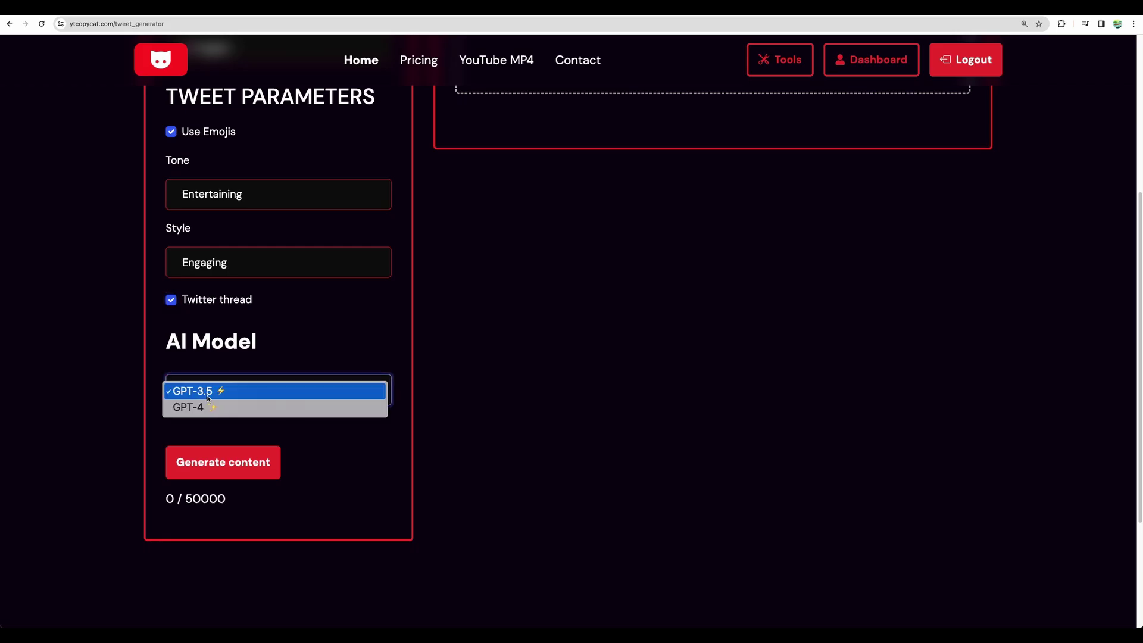
{"action": "left_click", "coordinate": [209, 391]}
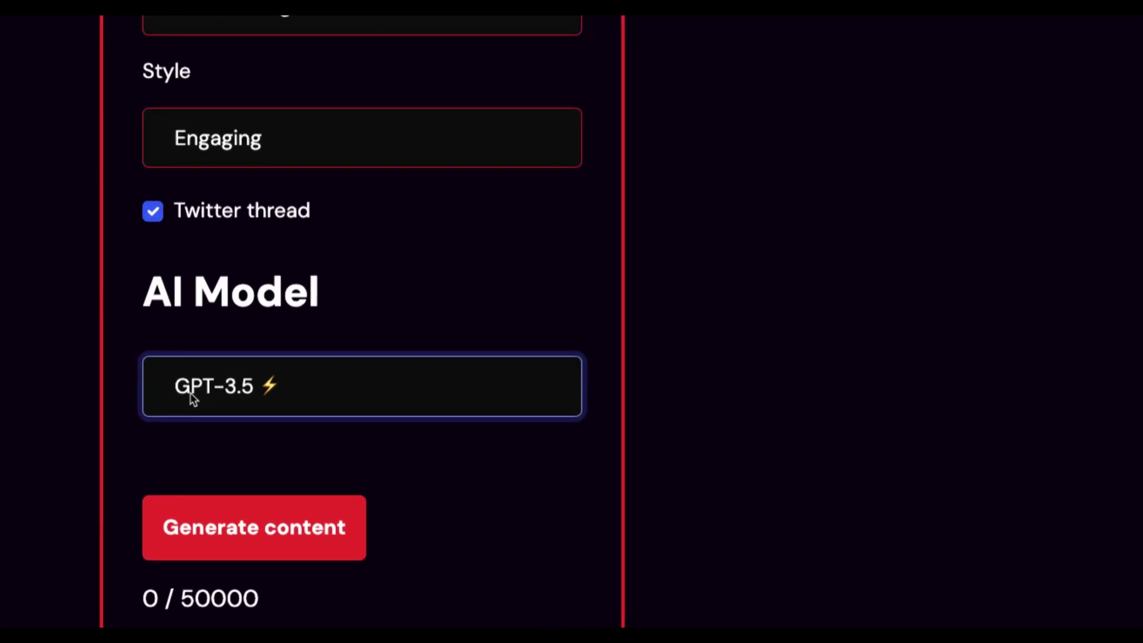
Step: Generate the Twitter thread and read the first and second generated tweets
{"action": "left_click", "coordinate": [295, 545]}
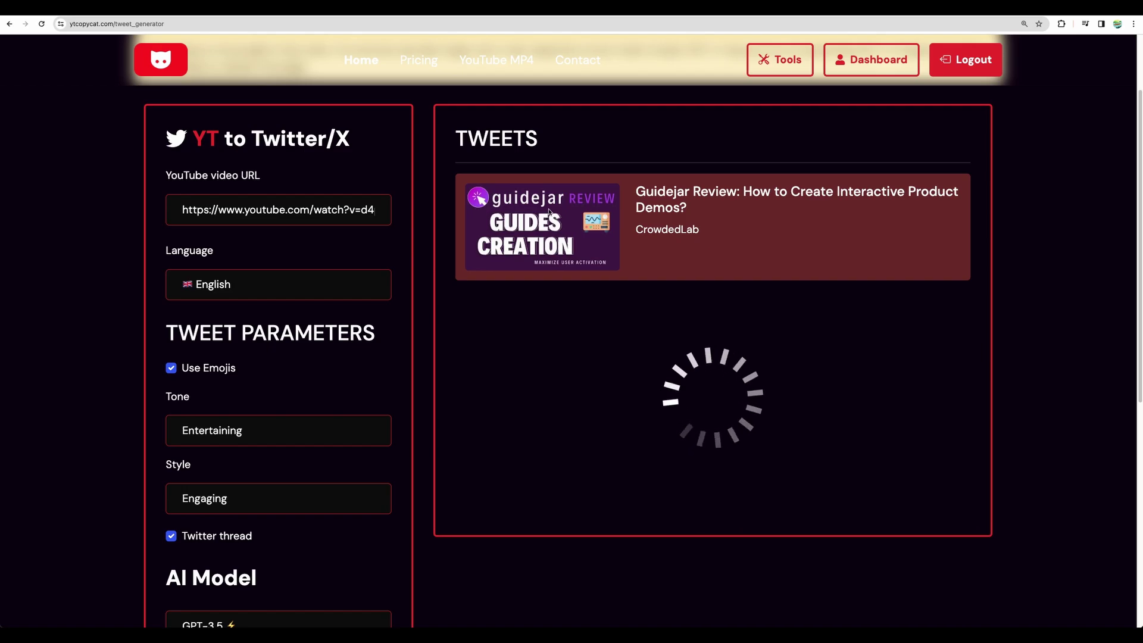
{"action": "scroll", "coordinate": [645, 273], "scroll_direction": "up", "scroll_amount": 1}
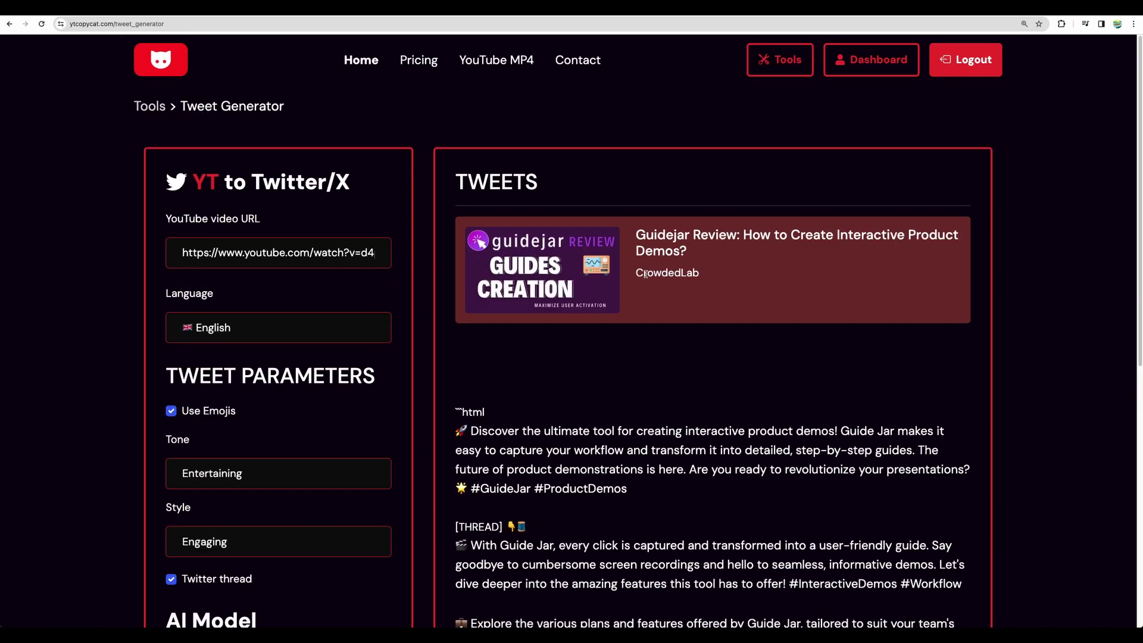
{"action": "scroll", "coordinate": [645, 274], "scroll_direction": "down", "scroll_amount": 4}
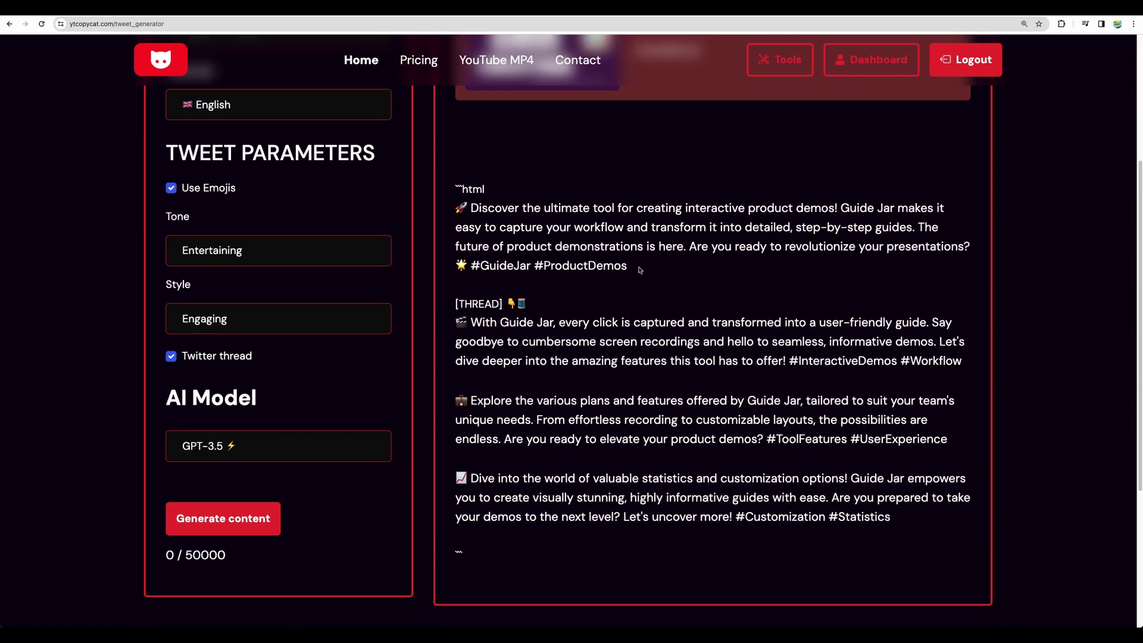
{"action": "left_click_drag", "start_coordinate": [467, 208], "coordinate": [648, 266]}
{"action": "left_click", "coordinate": [540, 326]}
{"action": "left_click_drag", "start_coordinate": [469, 322], "coordinate": [881, 375]}
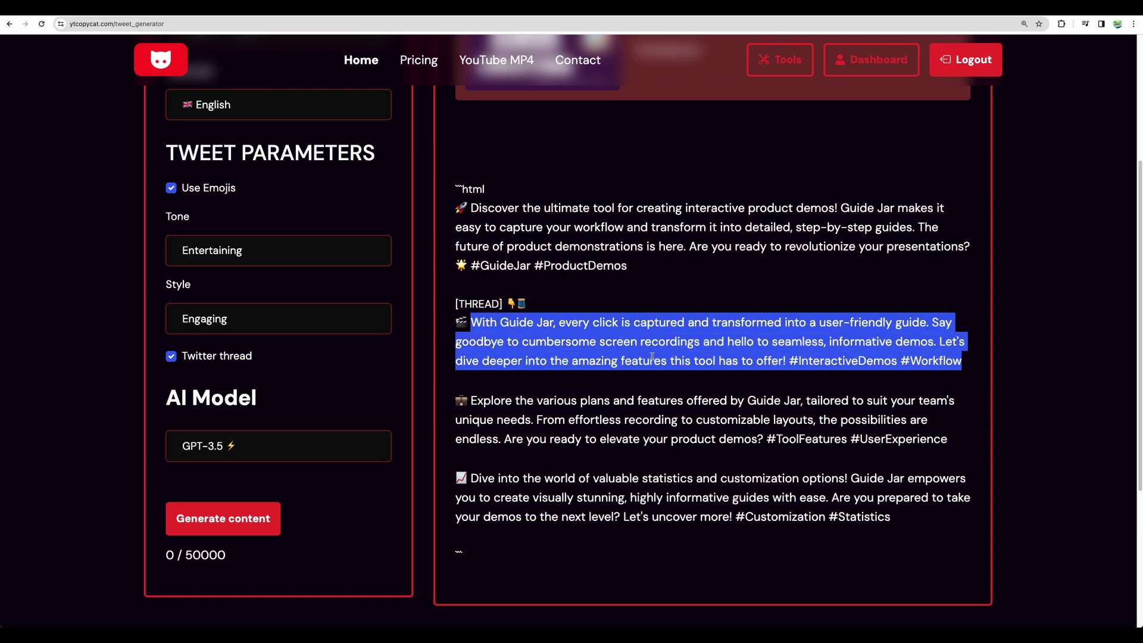
{"action": "scroll", "coordinate": [716, 400], "scroll_direction": "down", "scroll_amount": 1}
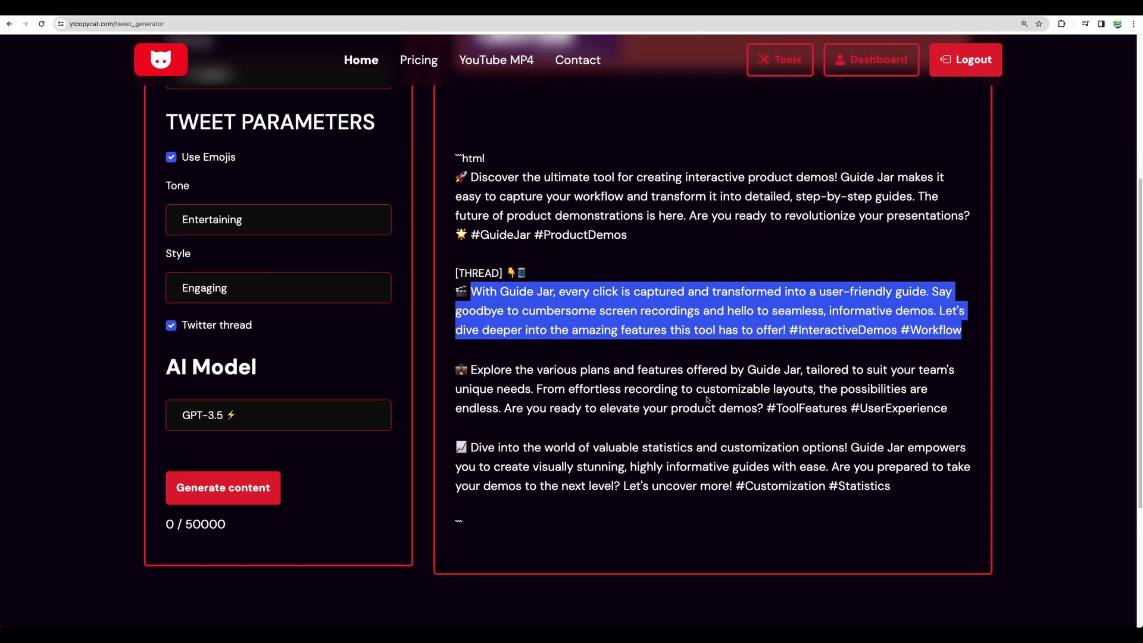
{"action": "left_click", "coordinate": [707, 398]}
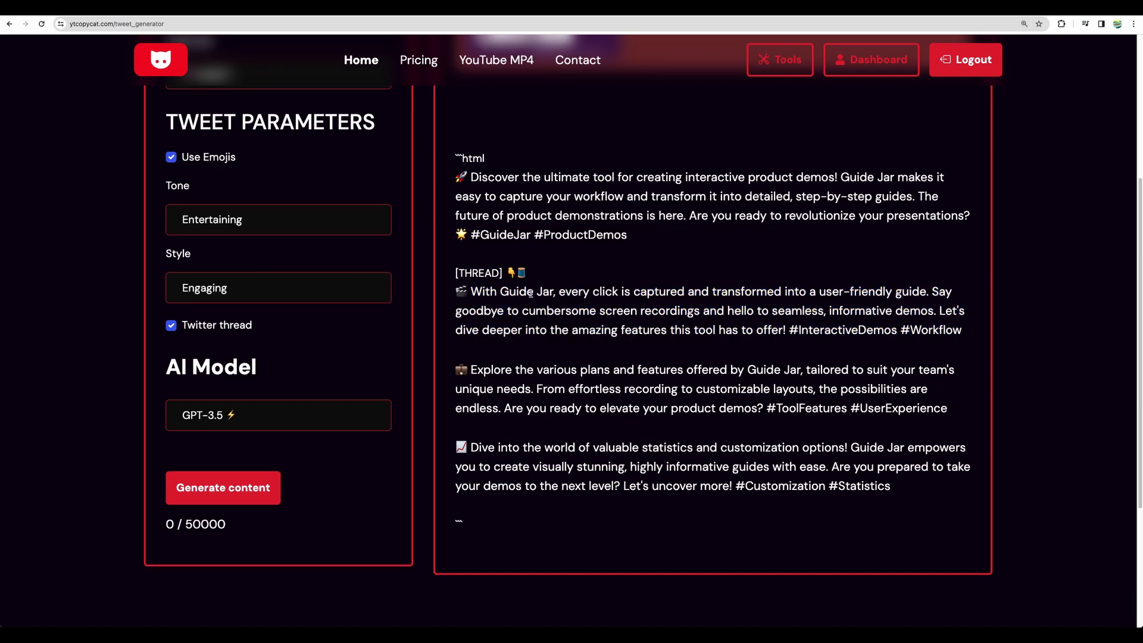
{"action": "scroll", "coordinate": [479, 300], "scroll_direction": "up", "scroll_amount": 1}
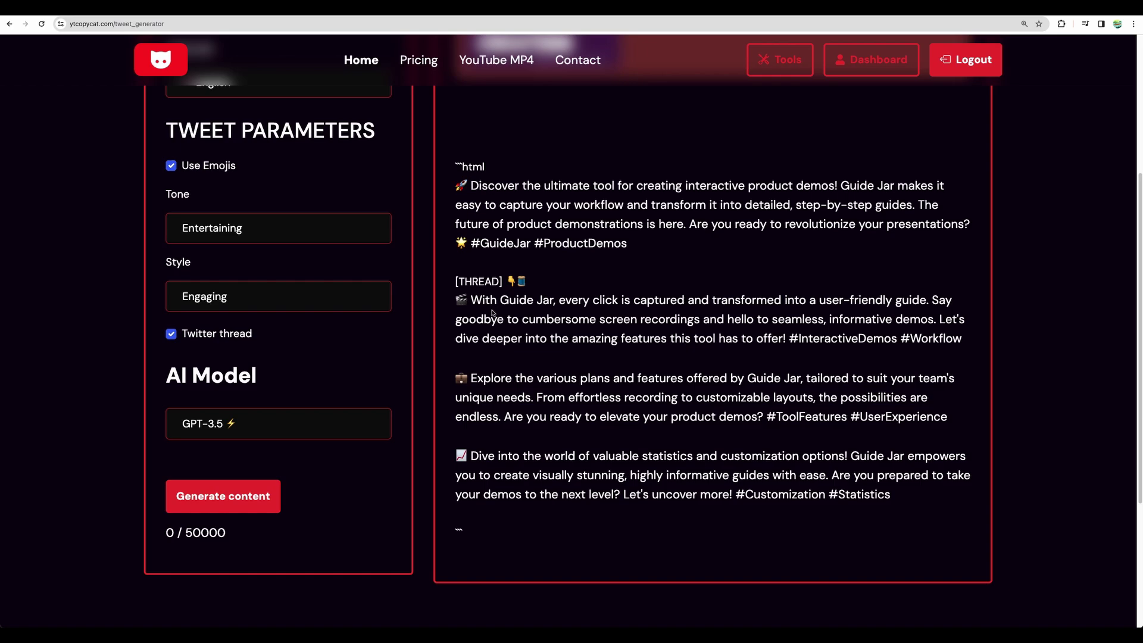
{"action": "scroll", "coordinate": [369, 429], "scroll_direction": "up", "scroll_amount": 1}
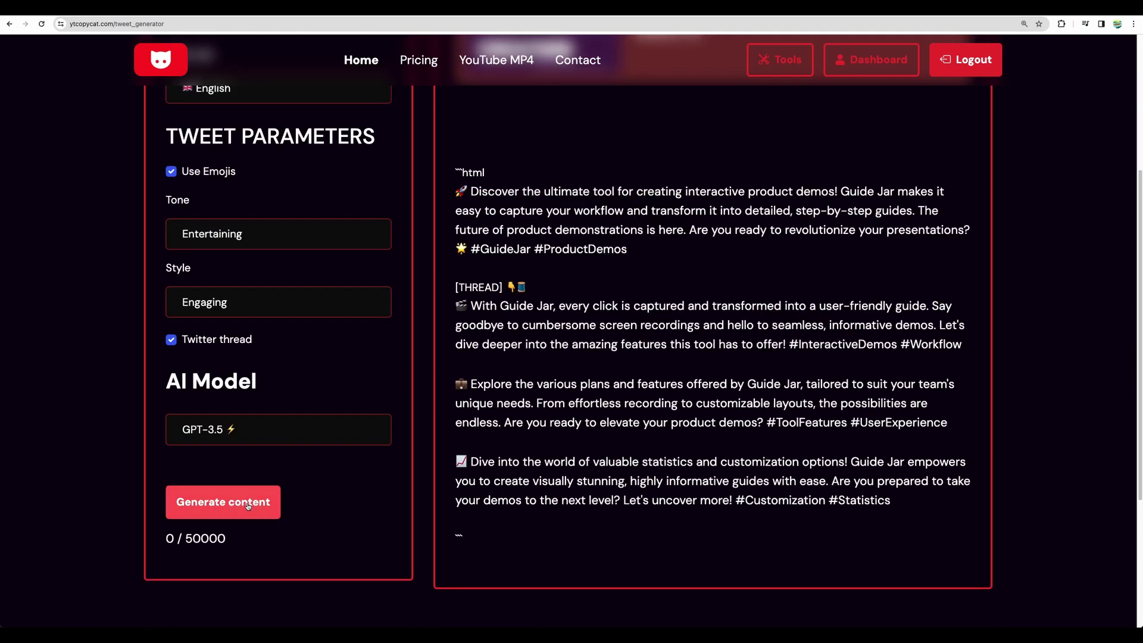
Step: Regenerate the tweets for the video and look over the new thread
{"action": "left_click", "coordinate": [248, 506]}
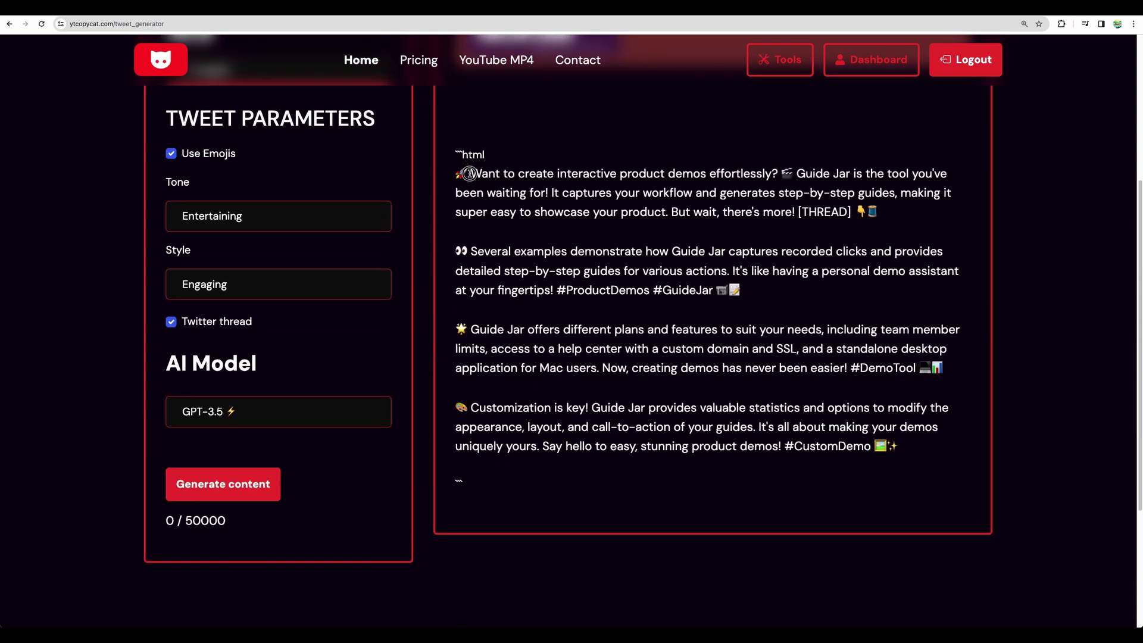
{"action": "left_click_drag", "start_coordinate": [476, 173], "coordinate": [940, 445]}
{"action": "left_click", "coordinate": [941, 446]}
{"action": "scroll", "coordinate": [657, 271], "scroll_direction": "up", "scroll_amount": 5}
Step: Return to Tools and open the YouTube to Blog Article generator
{"action": "left_click", "coordinate": [153, 106]}
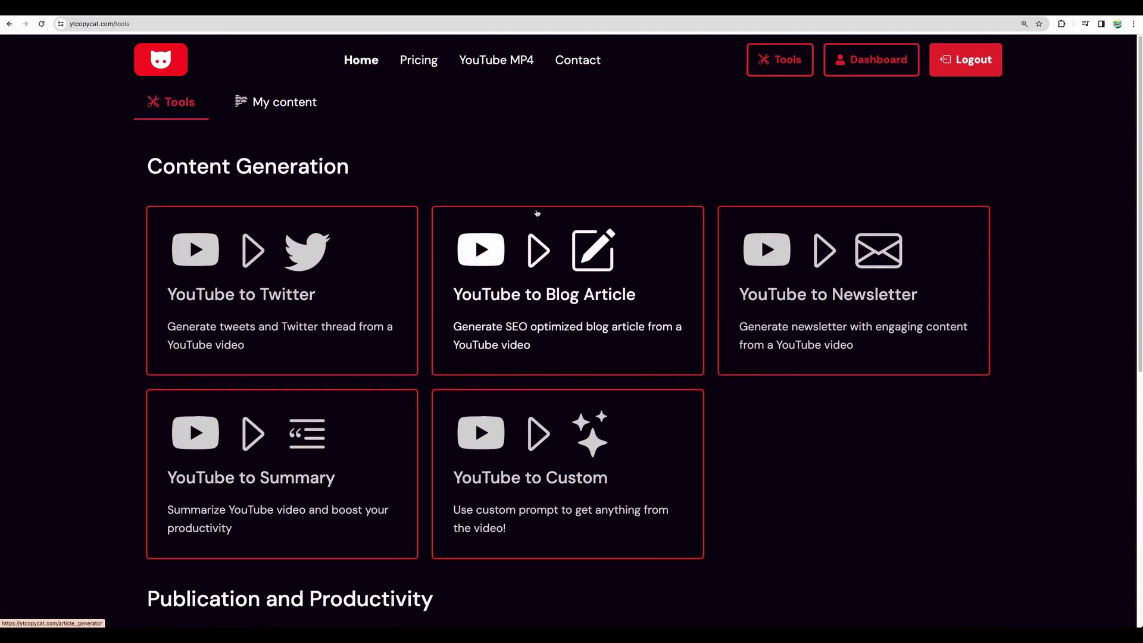
{"action": "scroll", "coordinate": [538, 198], "scroll_direction": "down", "scroll_amount": 1}
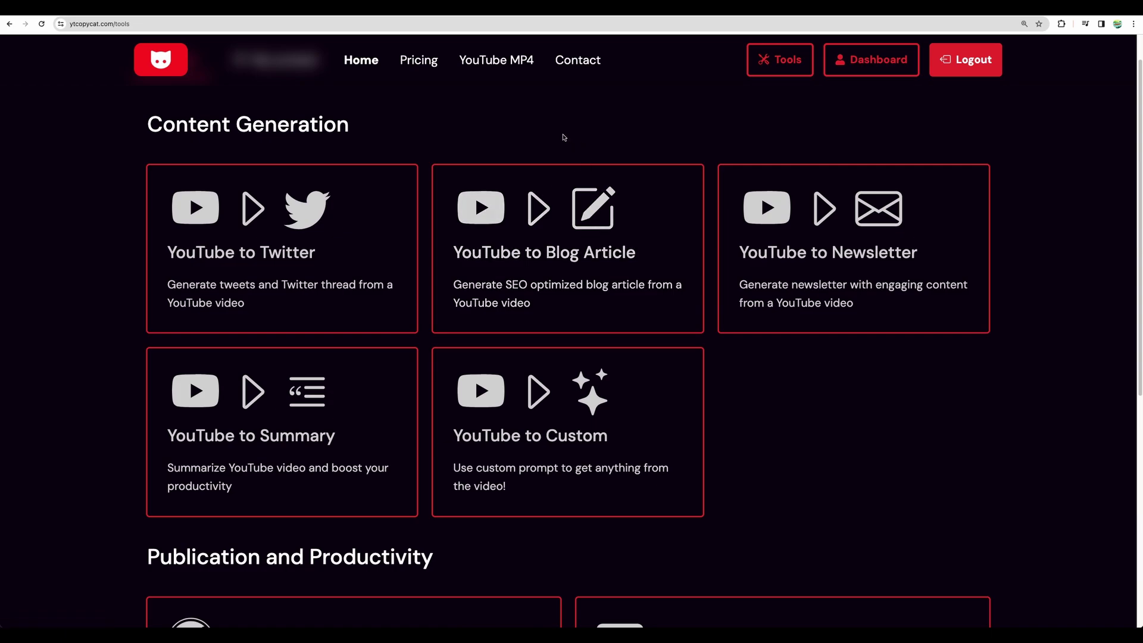
{"action": "scroll", "coordinate": [158, 126], "scroll_direction": "up", "scroll_amount": 1}
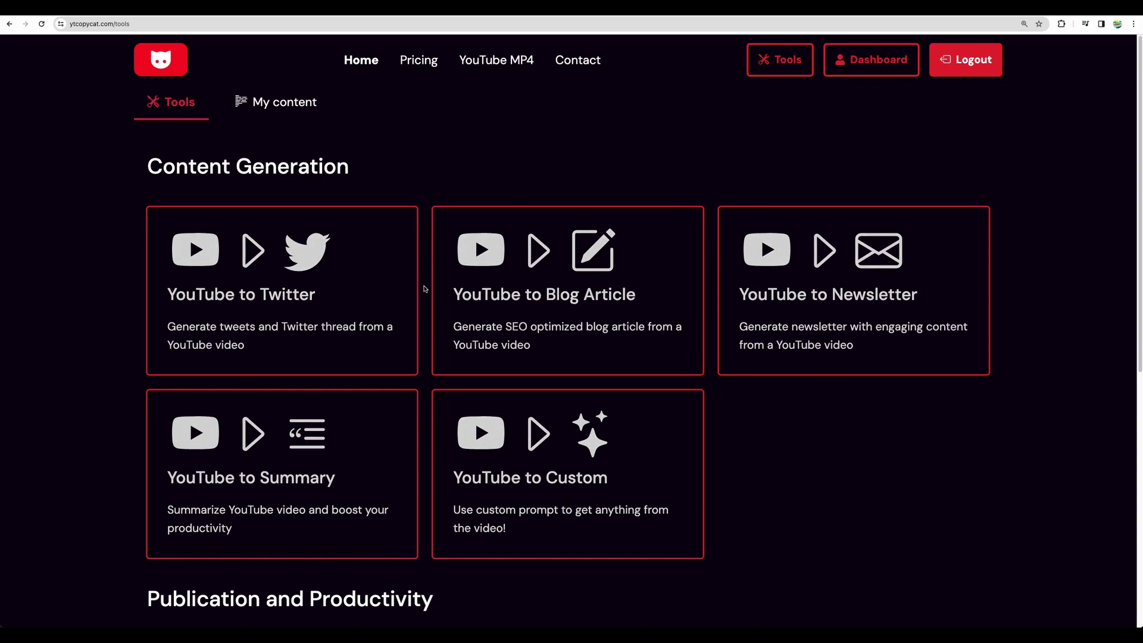
{"action": "scroll", "coordinate": [424, 289], "scroll_direction": "down", "scroll_amount": 1}
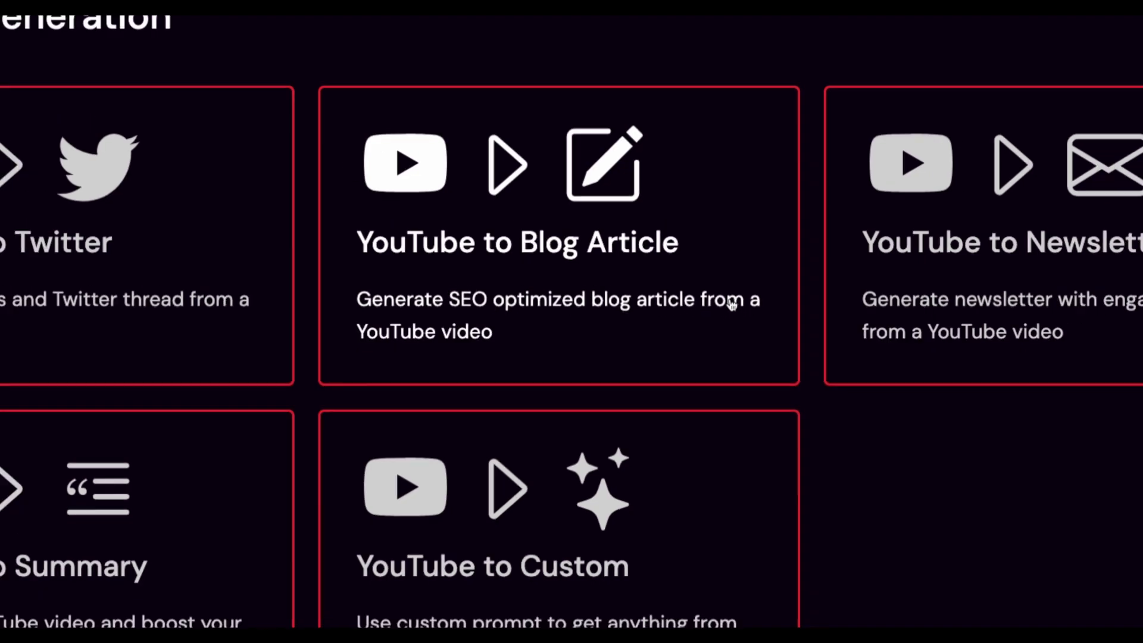
{"action": "left_click", "coordinate": [510, 283]}
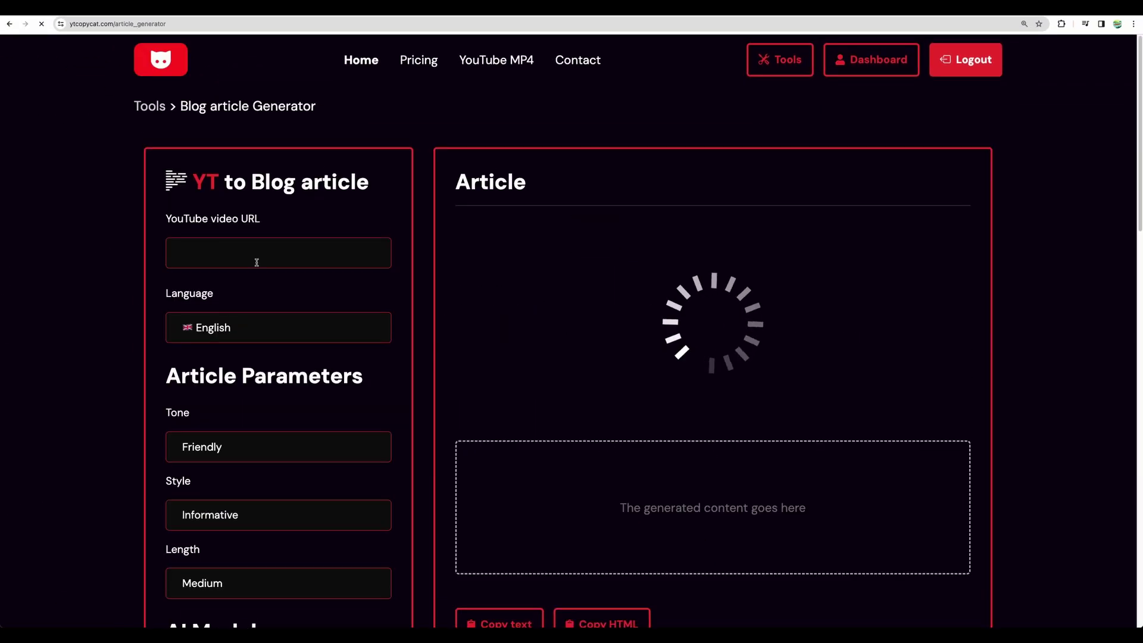
{"action": "scroll", "coordinate": [256, 261], "scroll_direction": "down", "scroll_amount": 5}
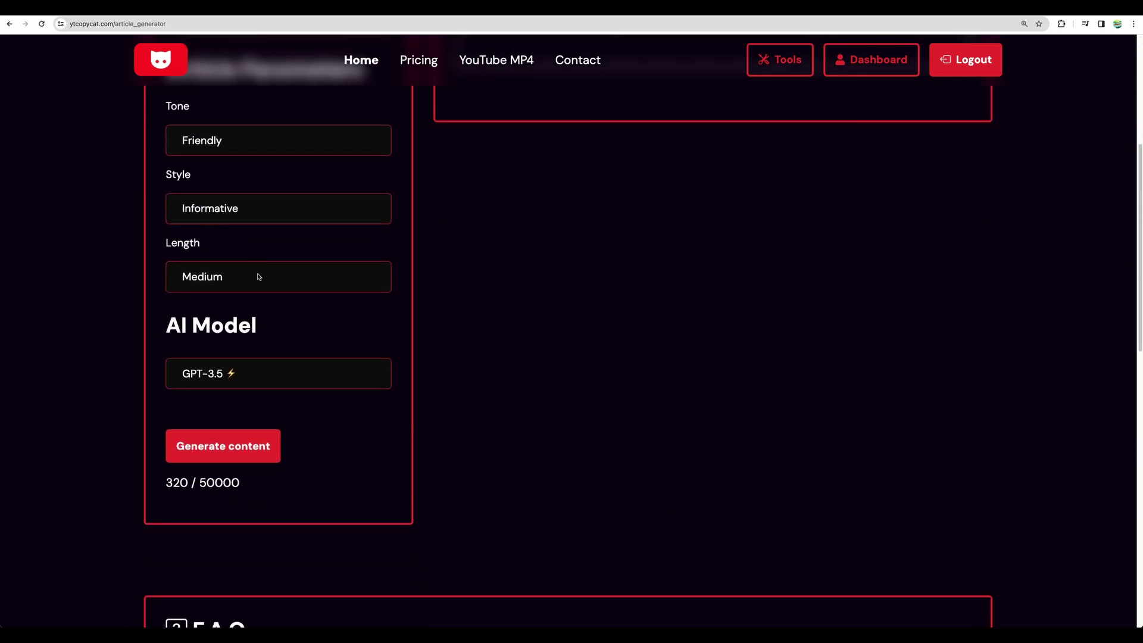
{"action": "scroll", "coordinate": [259, 277], "scroll_direction": "up", "scroll_amount": 5}
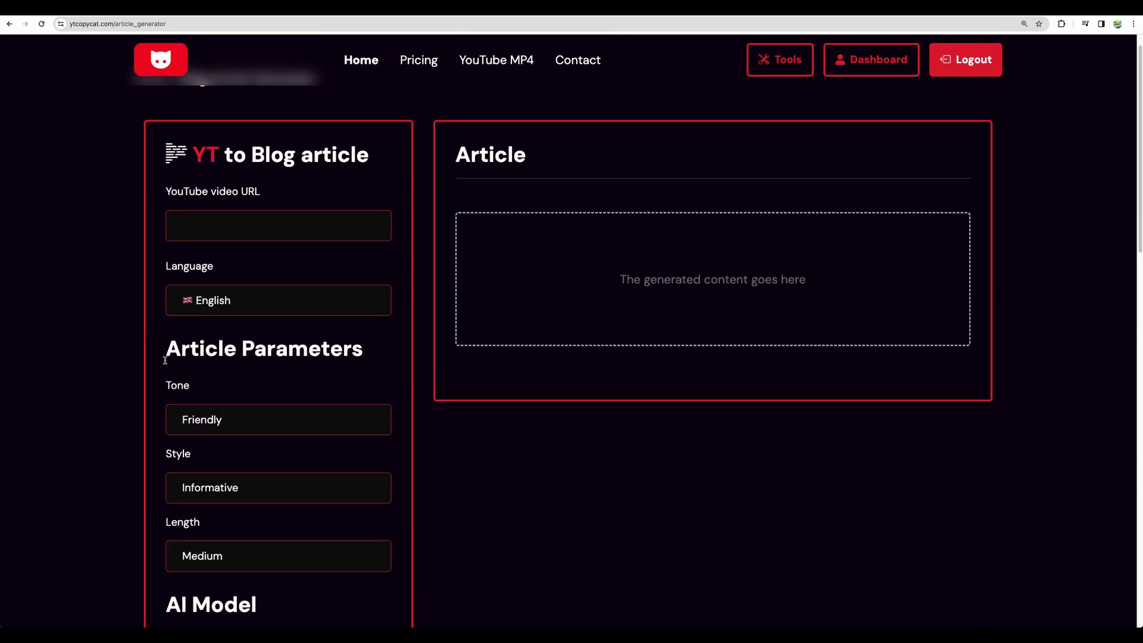
{"action": "scroll", "coordinate": [159, 362], "scroll_direction": "down", "scroll_amount": 5}
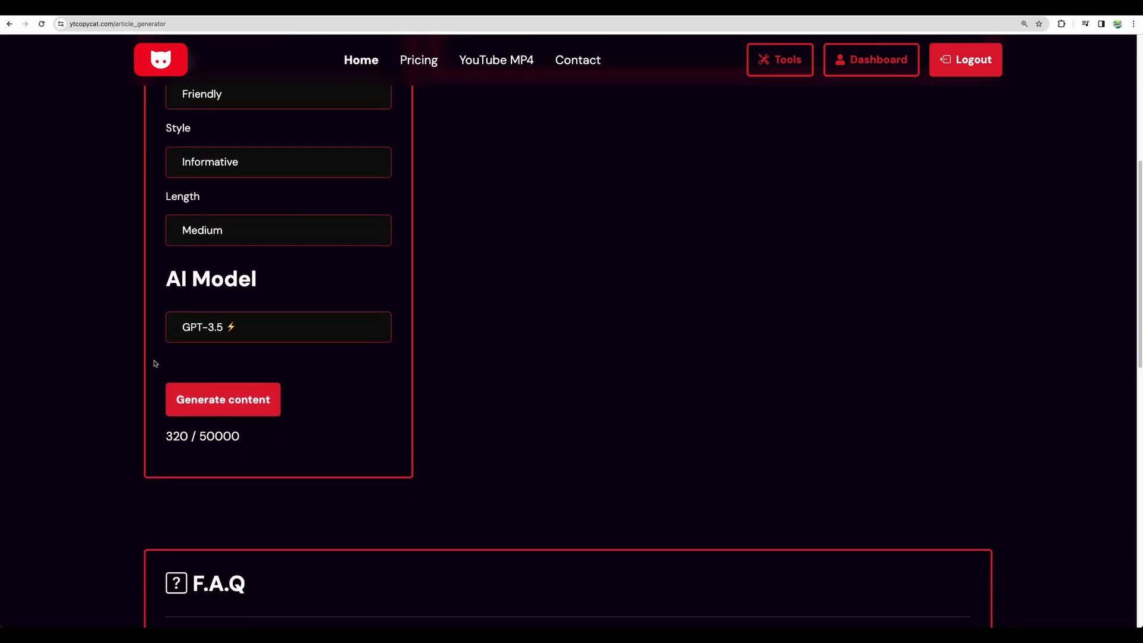
{"action": "scroll", "coordinate": [156, 363], "scroll_direction": "up", "scroll_amount": 6}
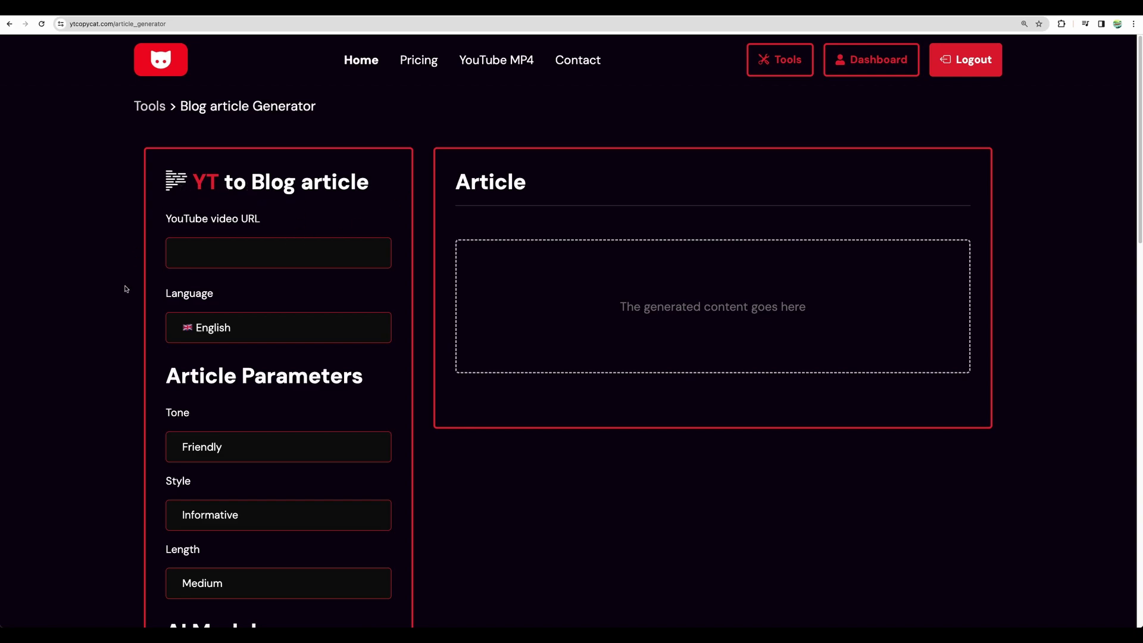
Step: Paste the video link, set article length to Long and switch the AI model to GPT-4
{"action": "left_click", "coordinate": [280, 253]}
{"action": "key", "text": "super+v"}
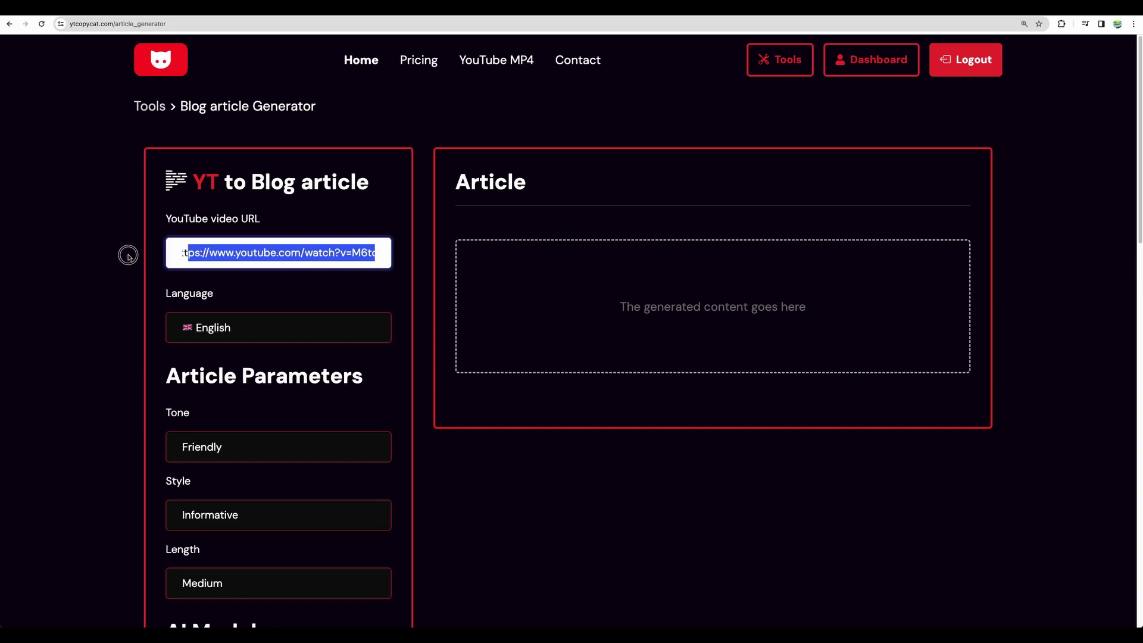
{"action": "scroll", "coordinate": [143, 290], "scroll_direction": "down", "scroll_amount": 1}
{"action": "left_click", "coordinate": [241, 307]}
{"action": "scroll", "coordinate": [238, 308], "scroll_direction": "down", "scroll_amount": 1}
{"action": "left_click", "coordinate": [237, 309]}
{"action": "scroll", "coordinate": [168, 357], "scroll_direction": "down", "scroll_amount": 2}
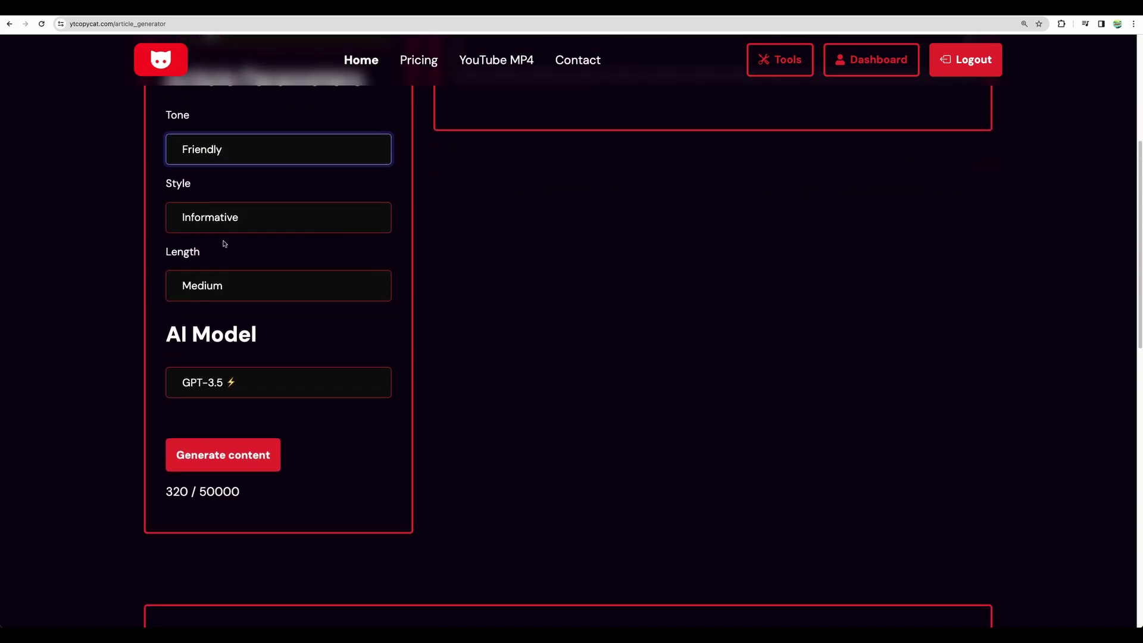
{"action": "left_click", "coordinate": [213, 220]}
{"action": "left_click", "coordinate": [233, 289]}
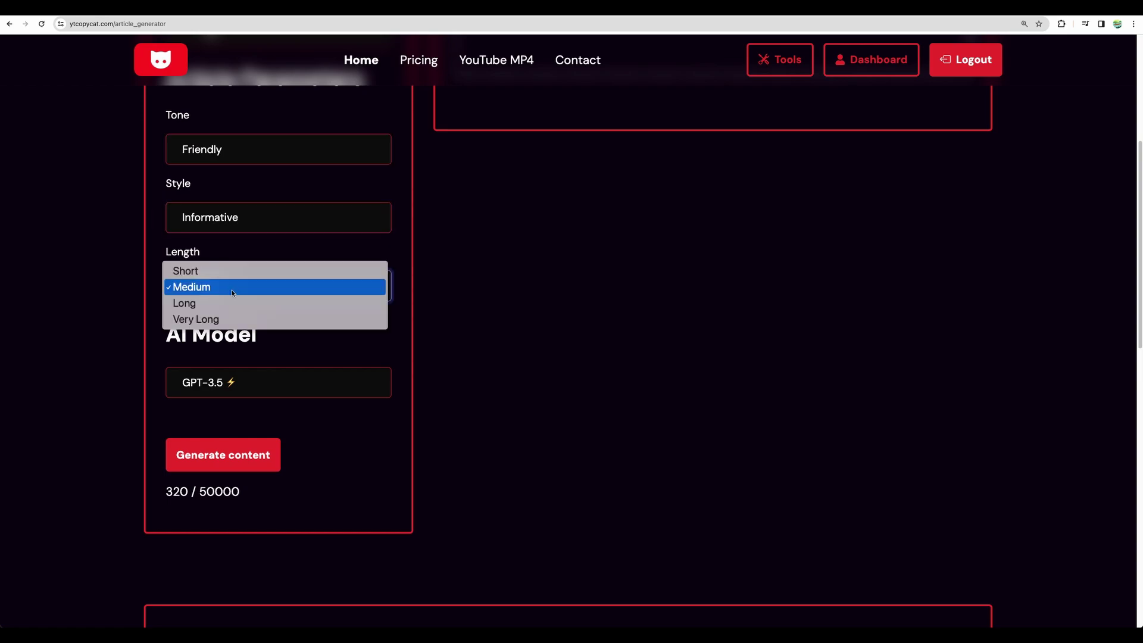
{"action": "left_click", "coordinate": [227, 303]}
{"action": "left_click", "coordinate": [236, 389]}
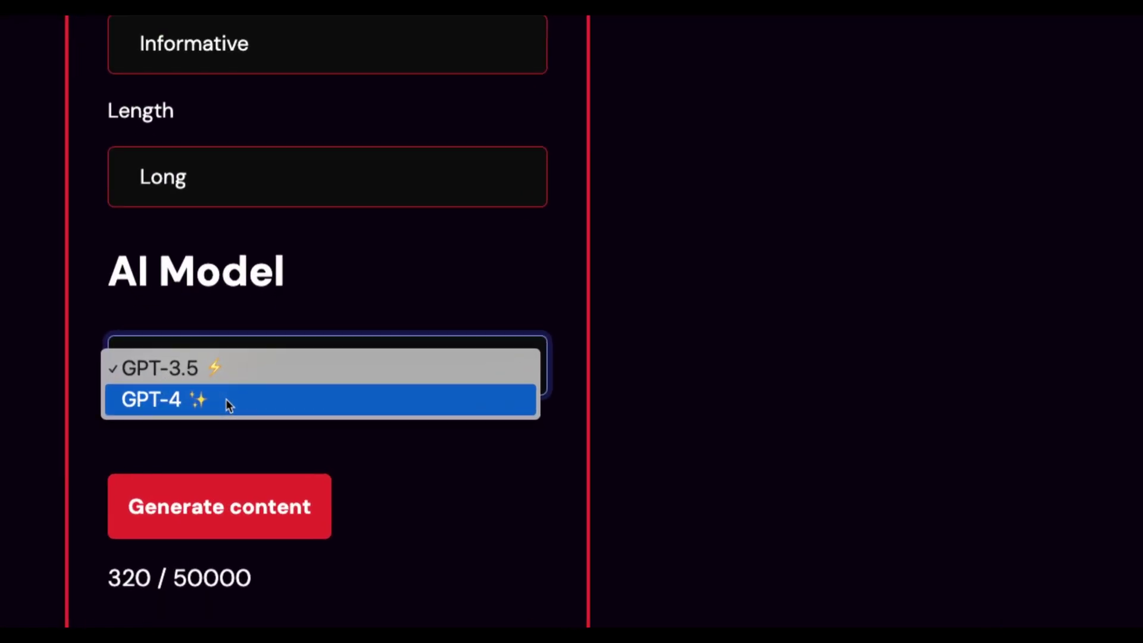
{"action": "left_click", "coordinate": [227, 400]}
Step: Check the FAQ word counts, highlighting the long: ~1500 words estimate
{"action": "scroll", "coordinate": [303, 458], "scroll_direction": "down", "scroll_amount": 6}
{"action": "scroll", "coordinate": [303, 457], "scroll_direction": "down", "scroll_amount": 4}
{"action": "left_click_drag", "start_coordinate": [167, 457], "coordinate": [295, 462]}
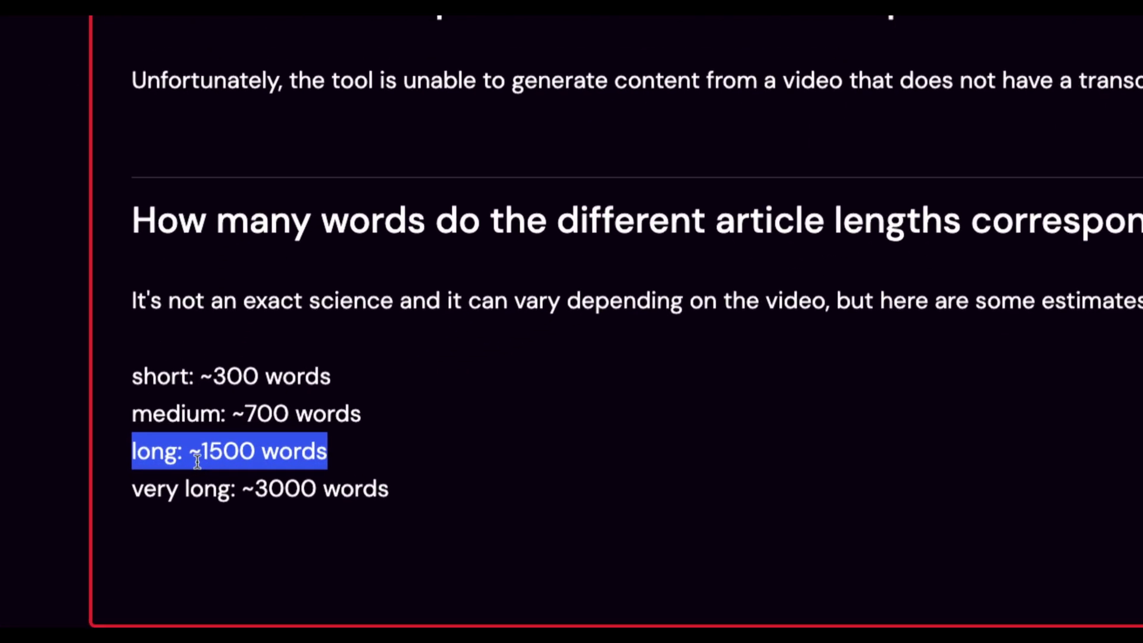
{"action": "scroll", "coordinate": [264, 401], "scroll_direction": "up", "scroll_amount": 10}
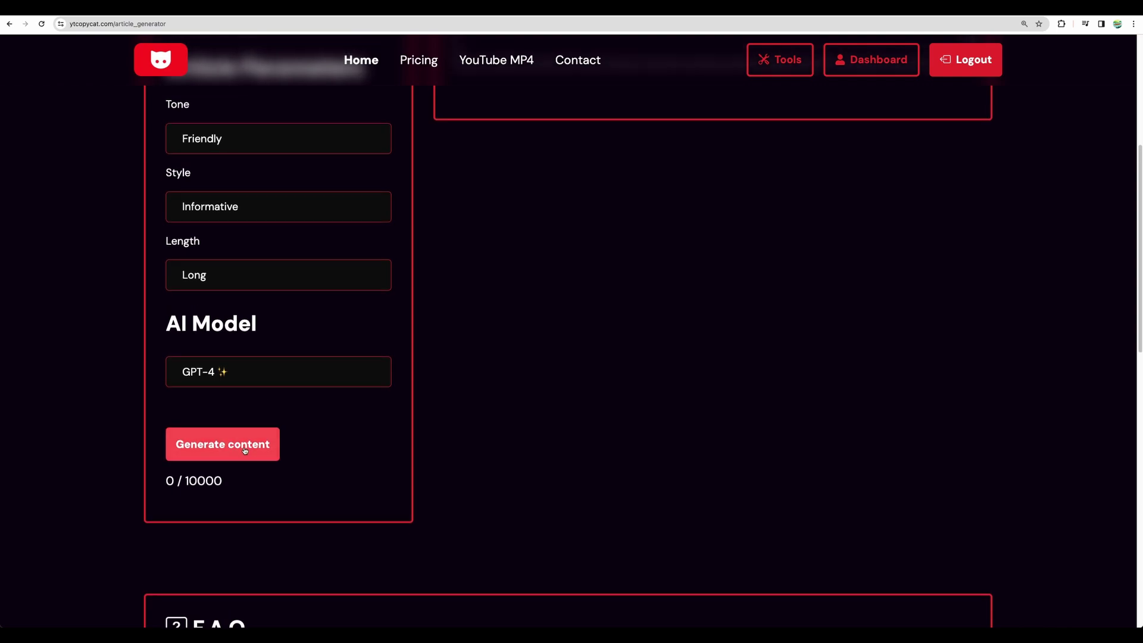
Step: Generate the long GPT-4 article, then open YouTube to Newsletter and paste the video link
{"action": "left_click", "coordinate": [222, 444]}
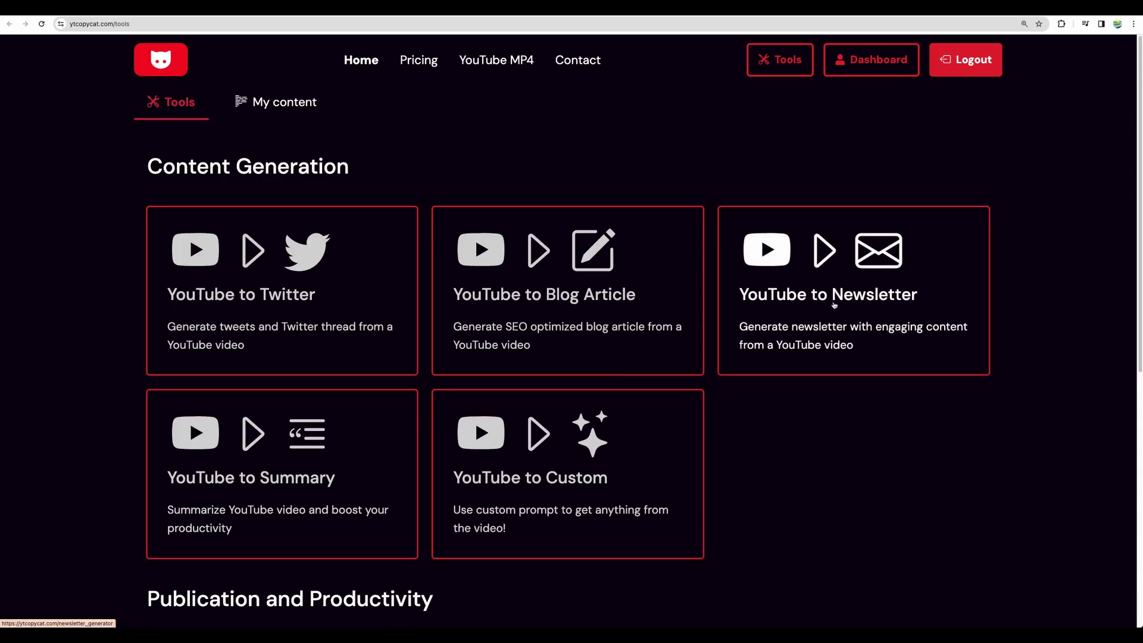
{"action": "left_click", "coordinate": [835, 304]}
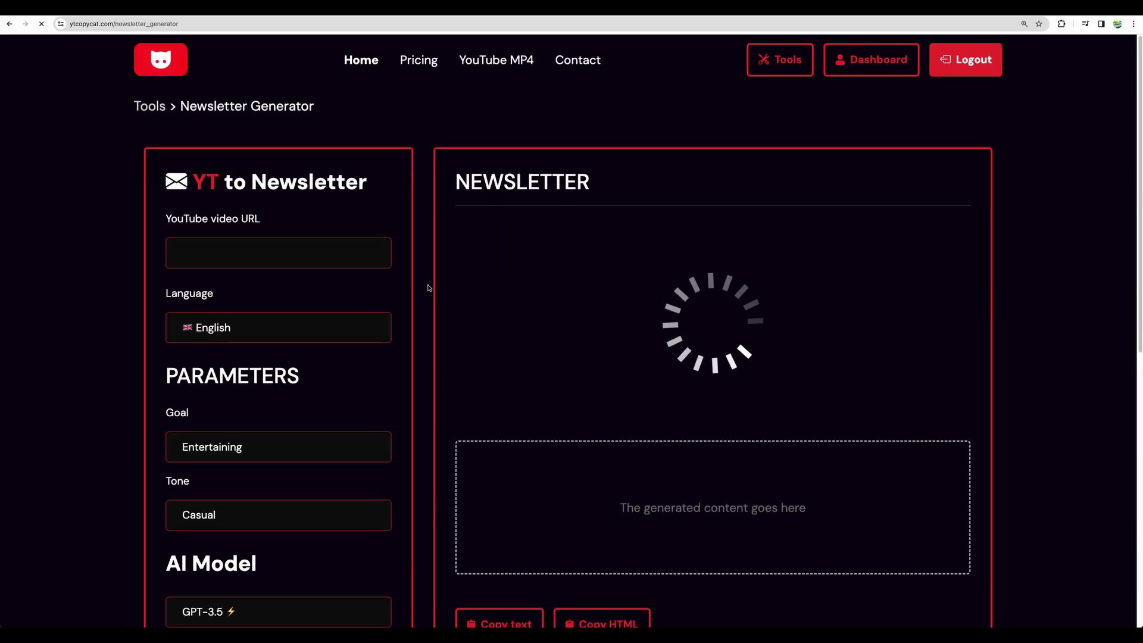
{"action": "left_click", "coordinate": [186, 253]}
{"action": "key", "text": "ctrl+v"}
{"action": "key", "text": "ctrl+a"}
{"action": "left_click", "coordinate": [186, 254]}
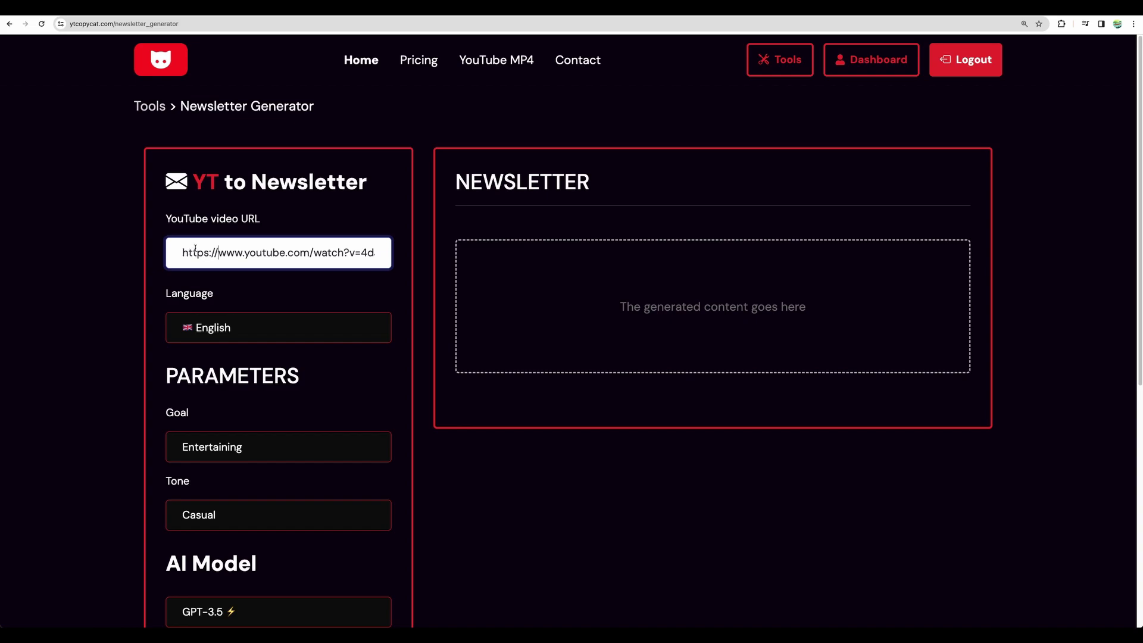
{"action": "left_click_drag", "start_coordinate": [346, 253], "coordinate": [434, 257]}
{"action": "left_click_drag", "start_coordinate": [247, 252], "coordinate": [415, 252]}
{"action": "left_click", "coordinate": [289, 253]}
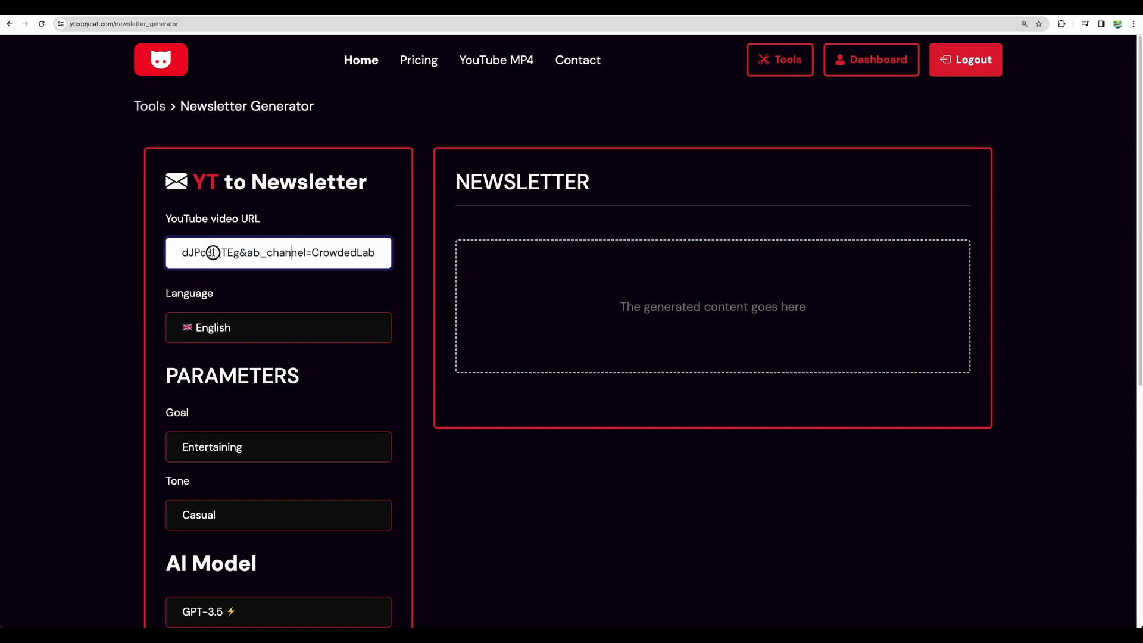
{"action": "left_click_drag", "start_coordinate": [214, 253], "coordinate": [142, 248]}
Step: Keep Entertaining as the newsletter goal and Casual as the tone
{"action": "scroll", "coordinate": [229, 315], "scroll_direction": "down", "scroll_amount": 2}
{"action": "left_click", "coordinate": [210, 322]}
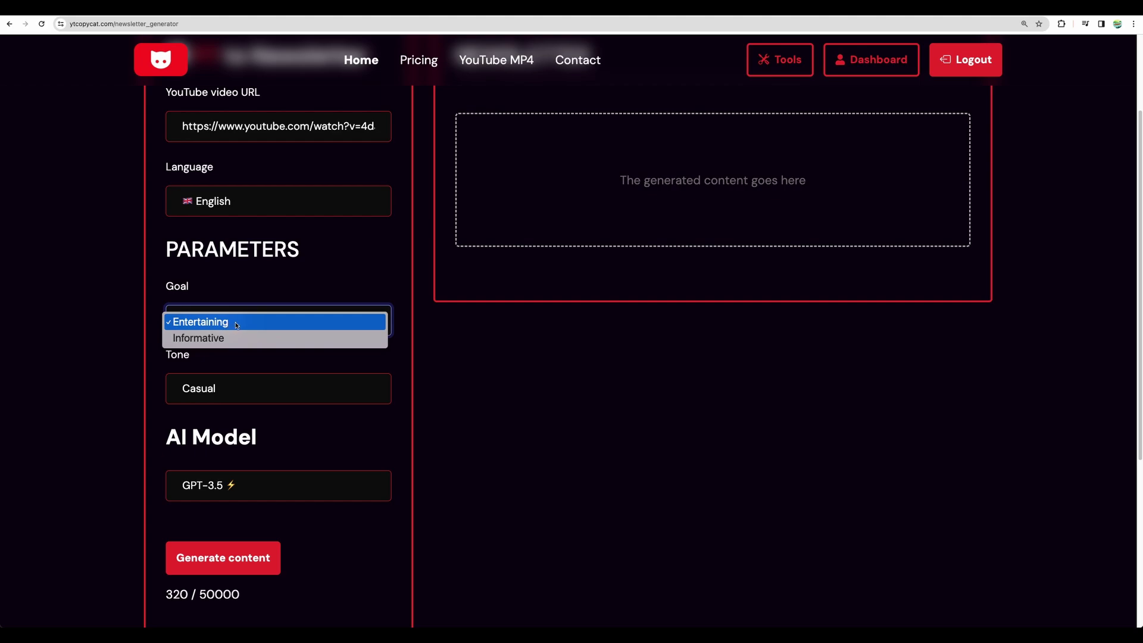
{"action": "left_click", "coordinate": [237, 322]}
{"action": "left_click", "coordinate": [211, 389]}
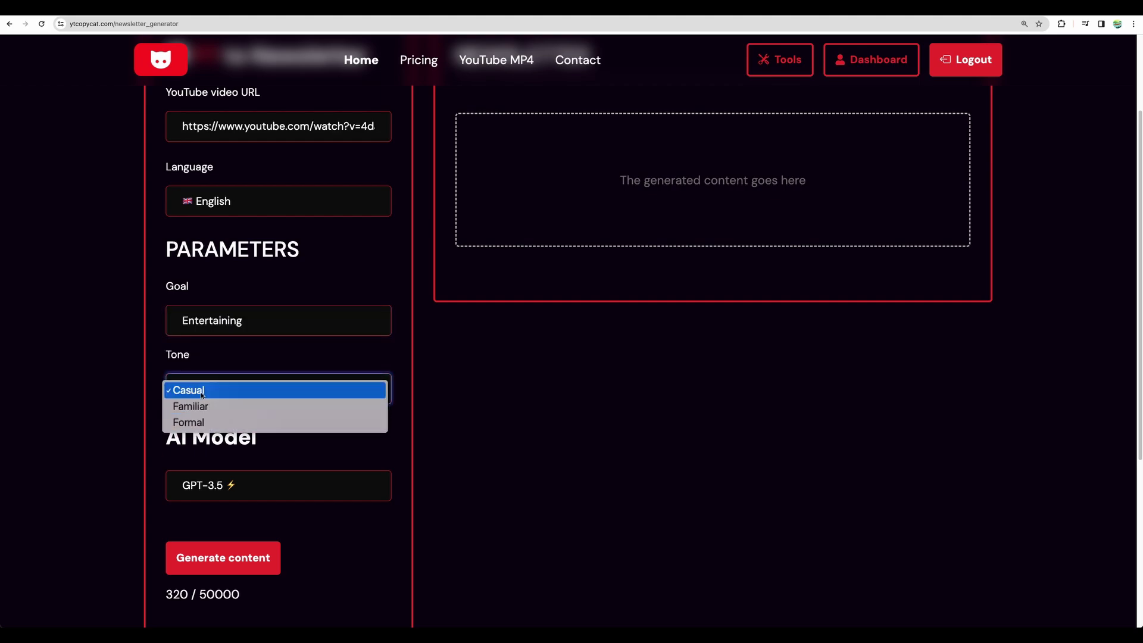
{"action": "left_click", "coordinate": [119, 451]}
{"action": "left_click_drag", "start_coordinate": [163, 438], "coordinate": [252, 443]}
{"action": "scroll", "coordinate": [234, 483], "scroll_direction": "down", "scroll_amount": 1}
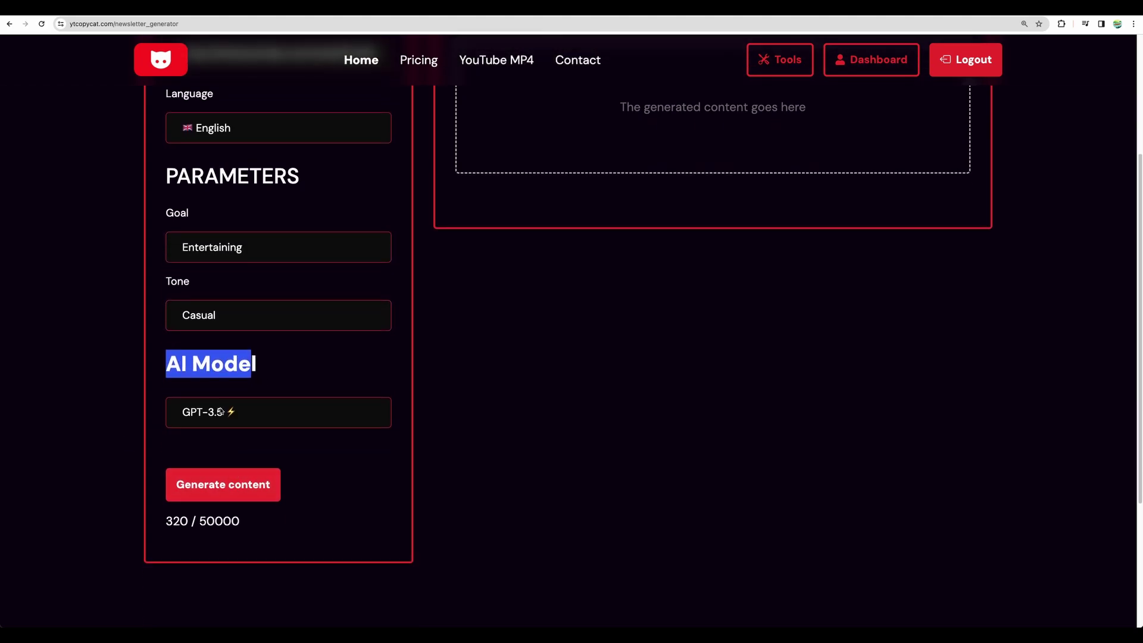
{"action": "scroll", "coordinate": [281, 428], "scroll_direction": "down", "scroll_amount": 1}
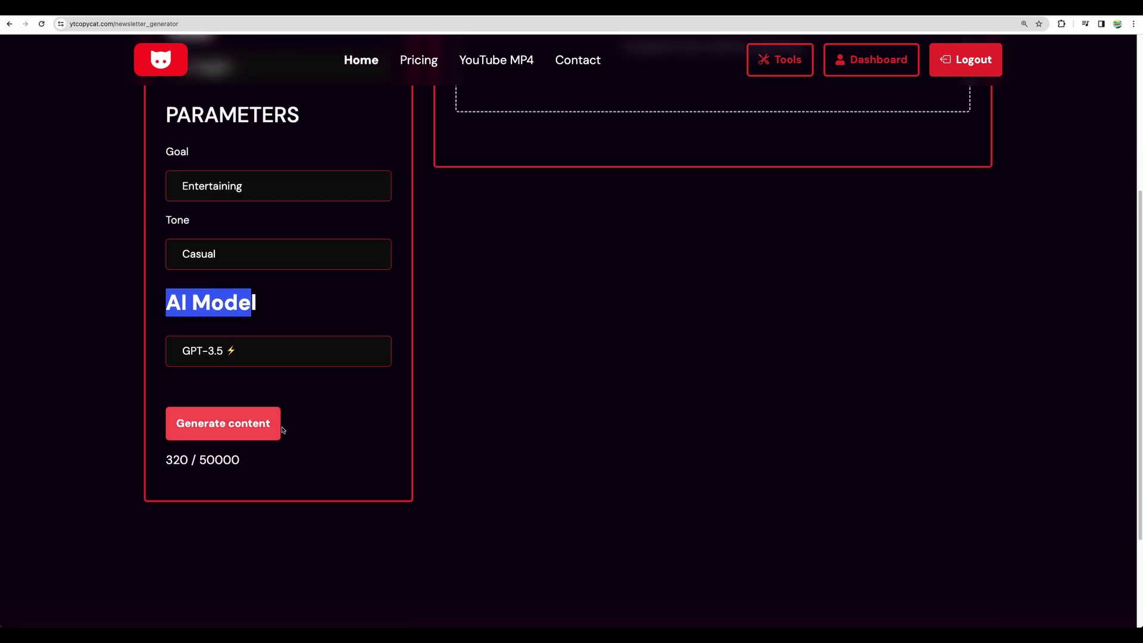
Step: Generate the newsletter with GPT-3.5 and read it, highlighting the award category names
{"action": "left_click", "coordinate": [210, 430]}
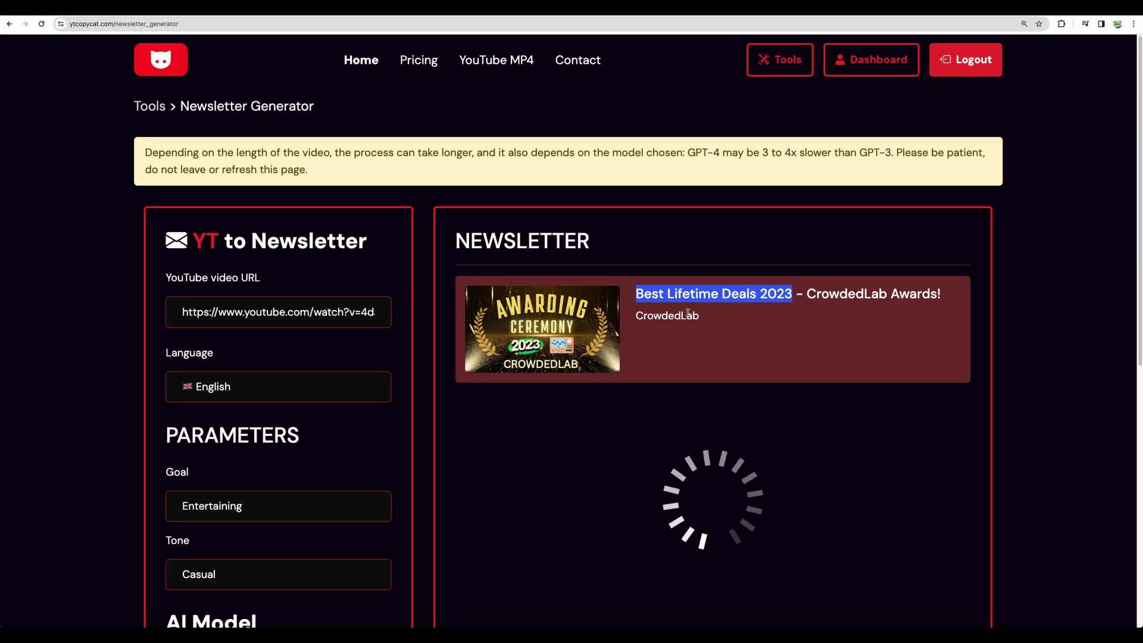
{"action": "left_click", "coordinate": [581, 244]}
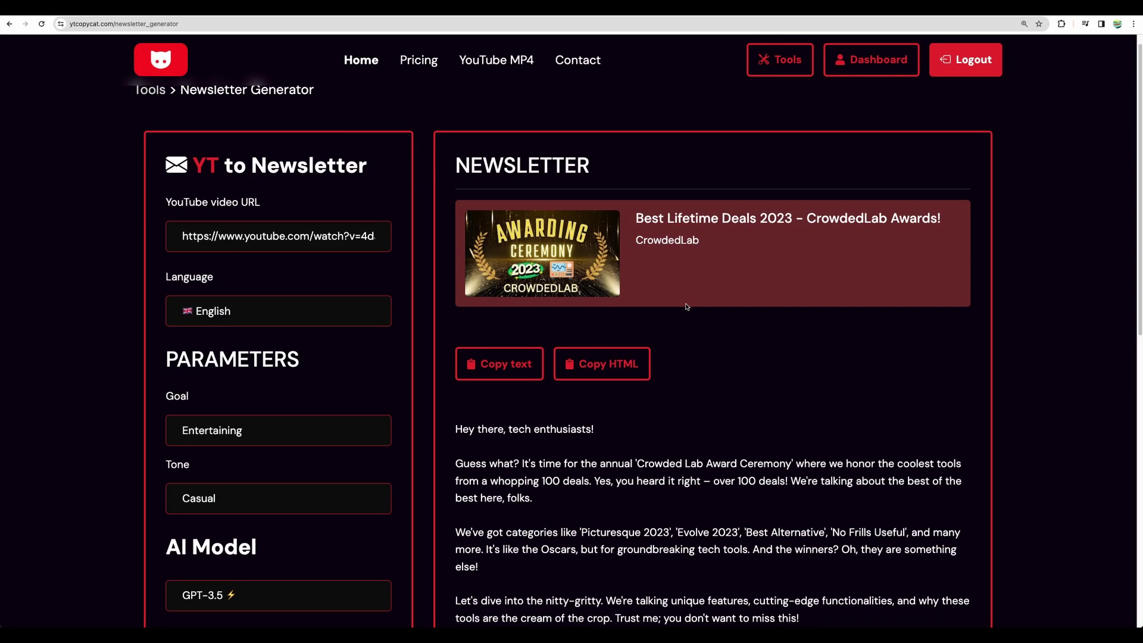
{"action": "scroll", "coordinate": [690, 305], "scroll_direction": "down", "scroll_amount": 10}
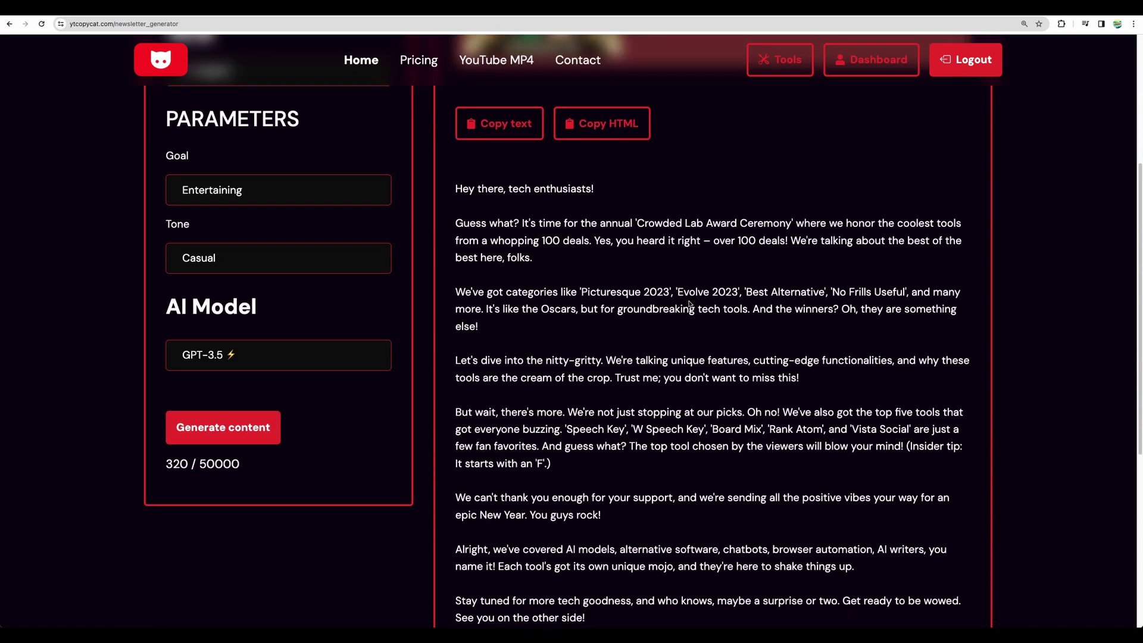
{"action": "scroll", "coordinate": [690, 304], "scroll_direction": "up", "scroll_amount": 10}
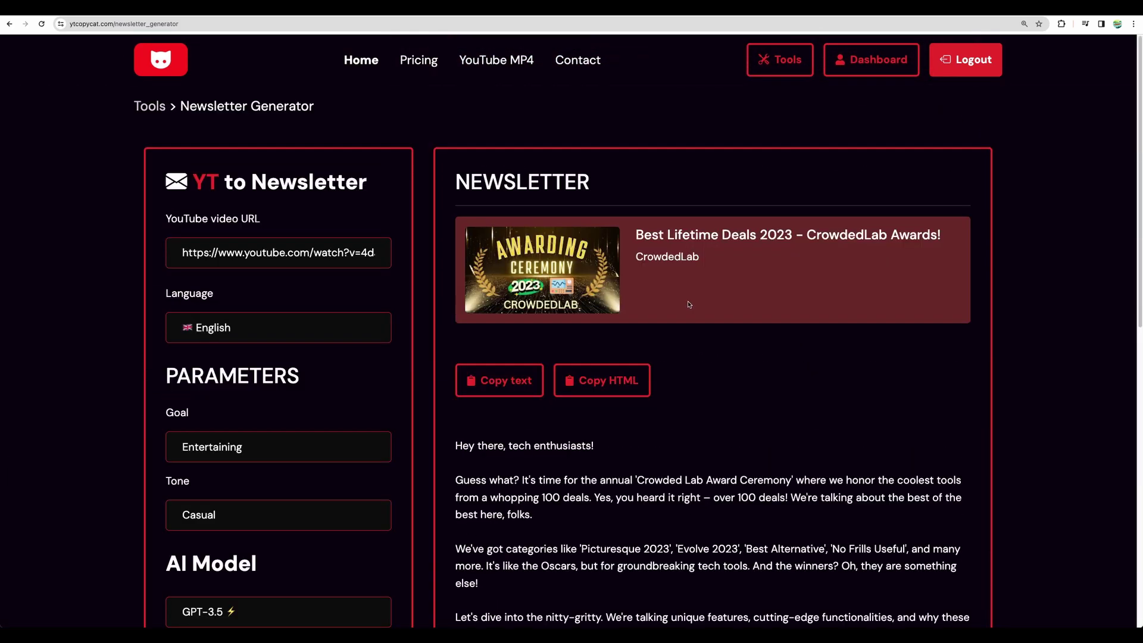
{"action": "scroll", "coordinate": [689, 305], "scroll_direction": "down", "scroll_amount": 5}
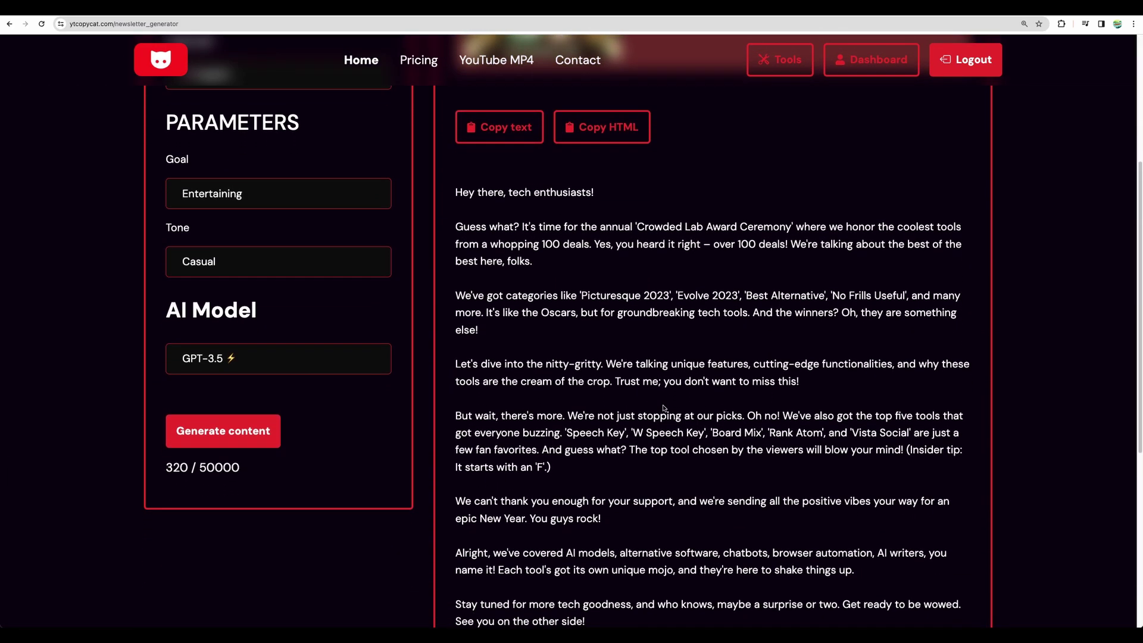
{"action": "scroll", "coordinate": [664, 408], "scroll_direction": "down", "scroll_amount": 1}
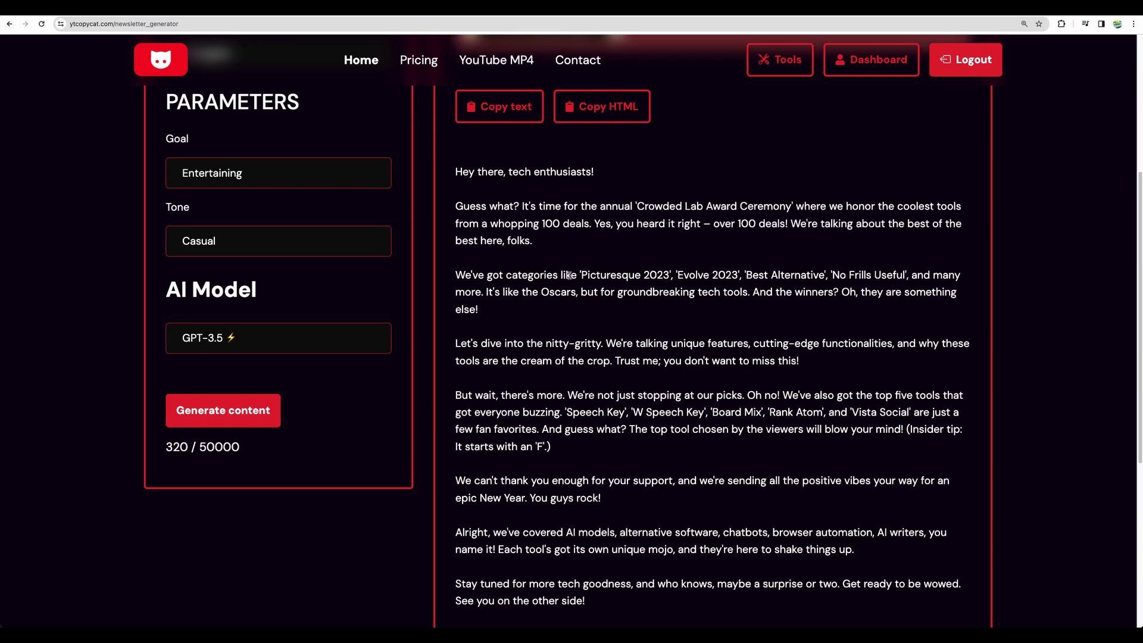
{"action": "left_click_drag", "start_coordinate": [568, 275], "coordinate": [745, 277]}
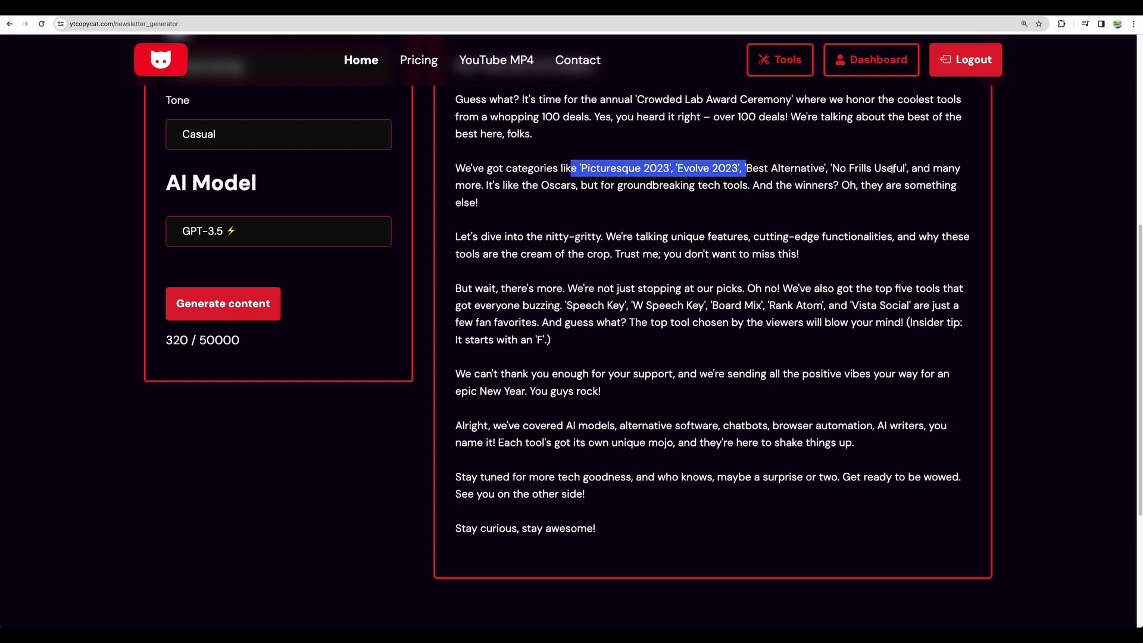
{"action": "left_click_drag", "start_coordinate": [486, 186], "coordinate": [560, 188]}
{"action": "scroll", "coordinate": [664, 253], "scroll_direction": "up", "scroll_amount": 3}
Step: Copy the newsletter as plain text and as HTML
{"action": "left_click", "coordinate": [499, 164]}
{"action": "scroll", "coordinate": [608, 355], "scroll_direction": "down", "scroll_amount": 2}
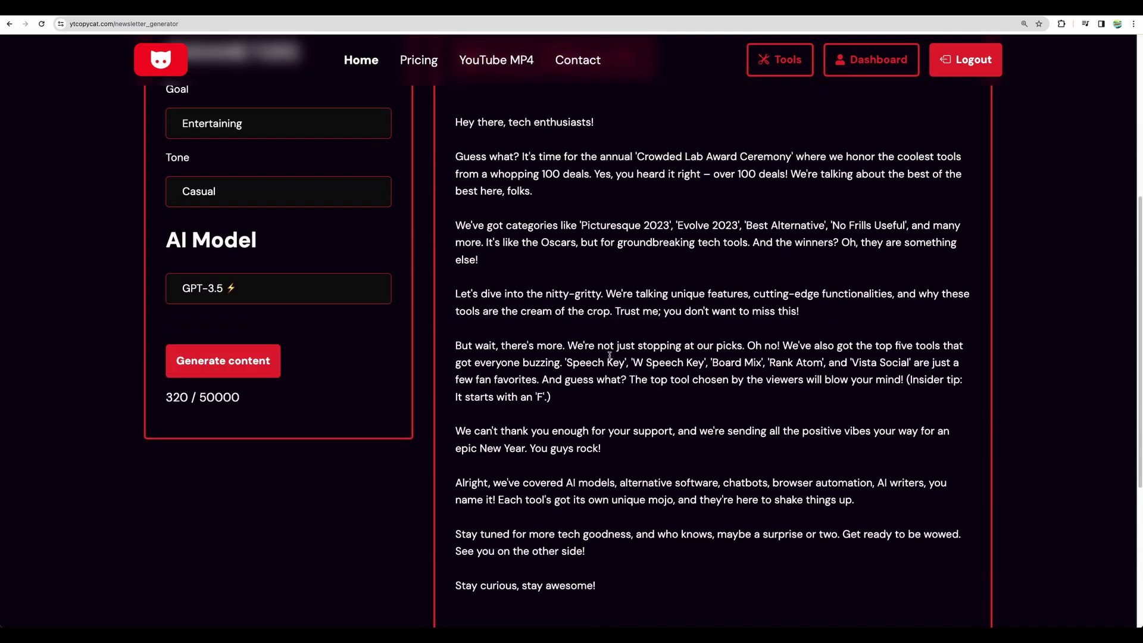
{"action": "scroll", "coordinate": [630, 223], "scroll_direction": "up", "scroll_amount": 3}
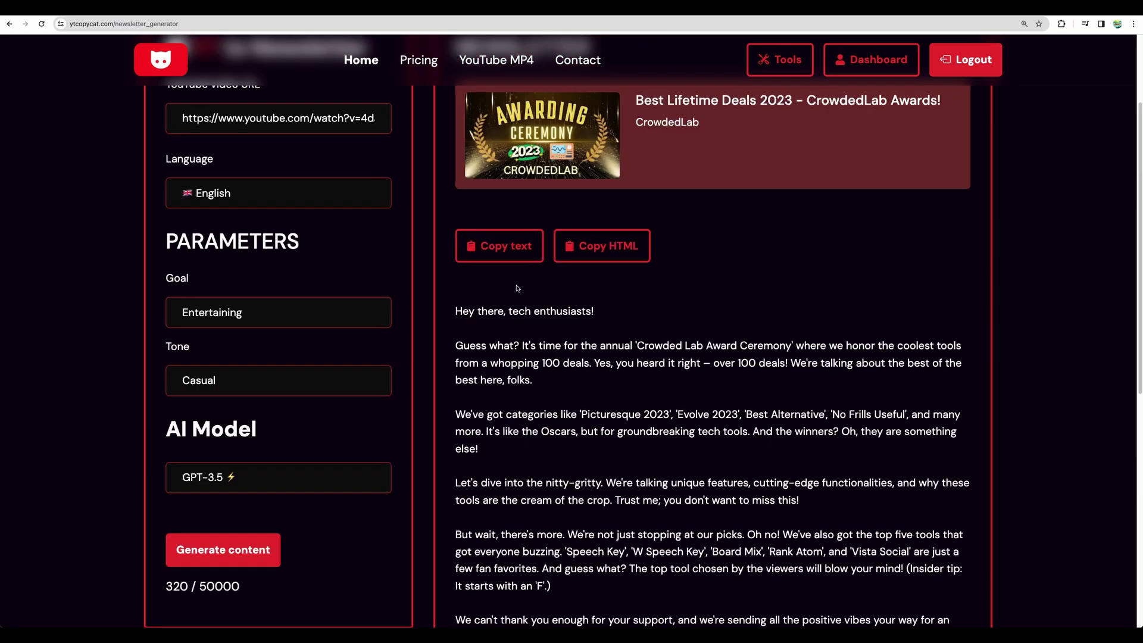
{"action": "left_click", "coordinate": [497, 253]}
{"action": "left_click", "coordinate": [601, 246]}
Step: Scroll the GPT-4 UNS Schooler article, highlighting the meta description, headings and SEO Keywords label
{"action": "scroll", "coordinate": [685, 373], "scroll_direction": "up", "scroll_amount": 3}
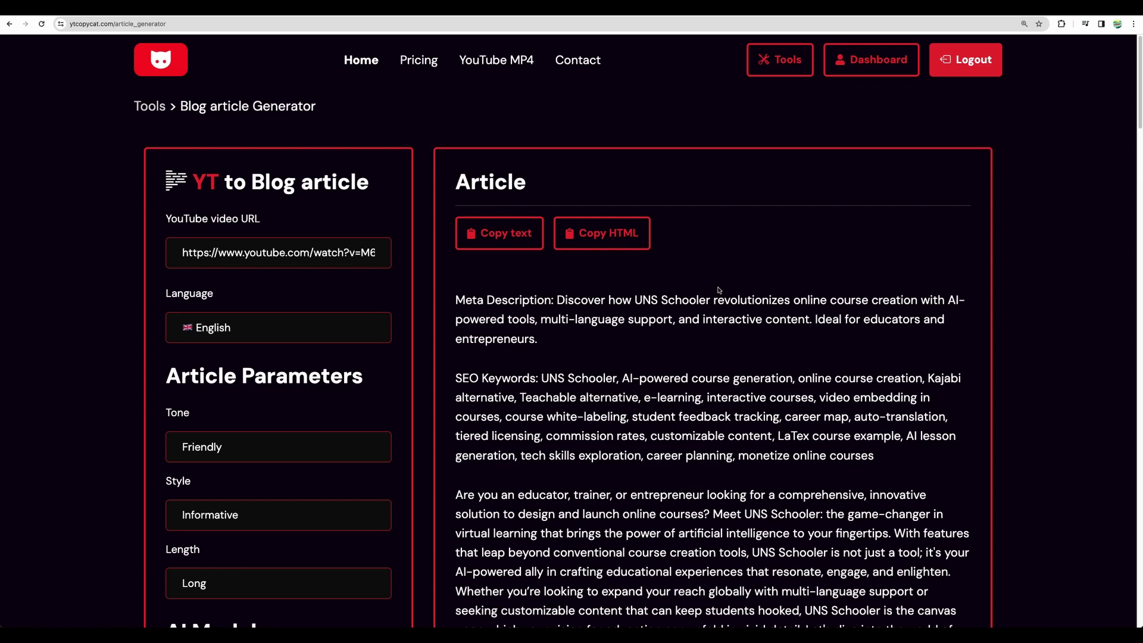
{"action": "scroll", "coordinate": [589, 343], "scroll_direction": "down", "scroll_amount": 2}
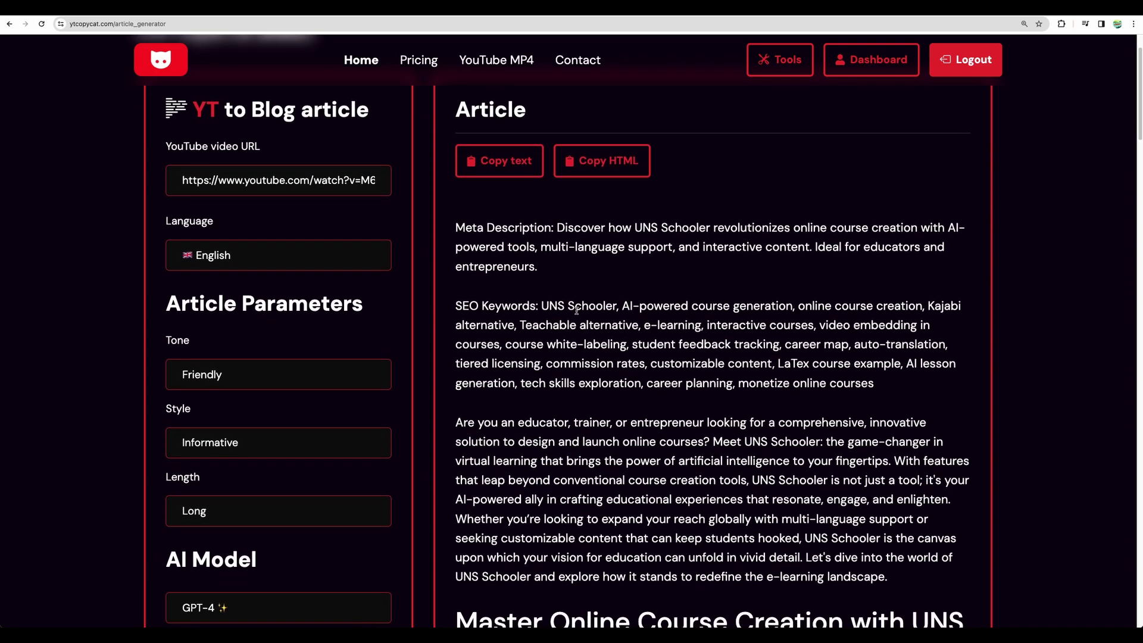
{"action": "scroll", "coordinate": [576, 310], "scroll_direction": "down", "scroll_amount": 3}
{"action": "left_click_drag", "start_coordinate": [844, 536], "coordinate": [469, 504]}
{"action": "scroll", "coordinate": [469, 504], "scroll_direction": "down", "scroll_amount": 5}
{"action": "scroll", "coordinate": [549, 213], "scroll_direction": "up", "scroll_amount": 7}
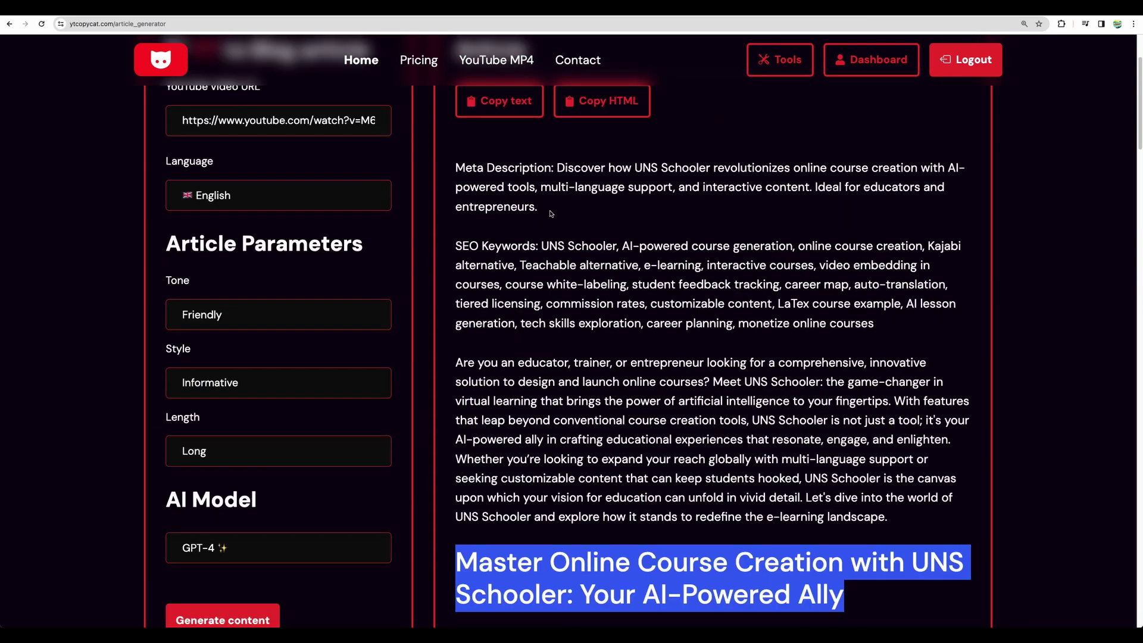
{"action": "left_click", "coordinate": [550, 213]}
{"action": "scroll", "coordinate": [551, 213], "scroll_direction": "up", "scroll_amount": 1}
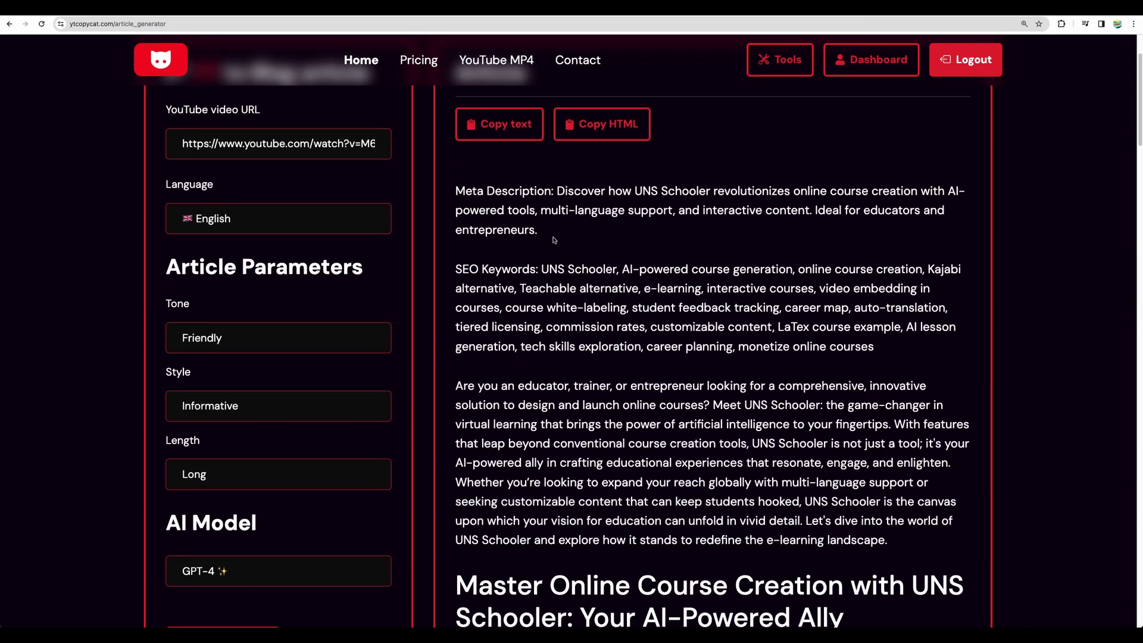
{"action": "scroll", "coordinate": [553, 240], "scroll_direction": "up", "scroll_amount": 1}
{"action": "left_click_drag", "start_coordinate": [458, 206], "coordinate": [554, 209]}
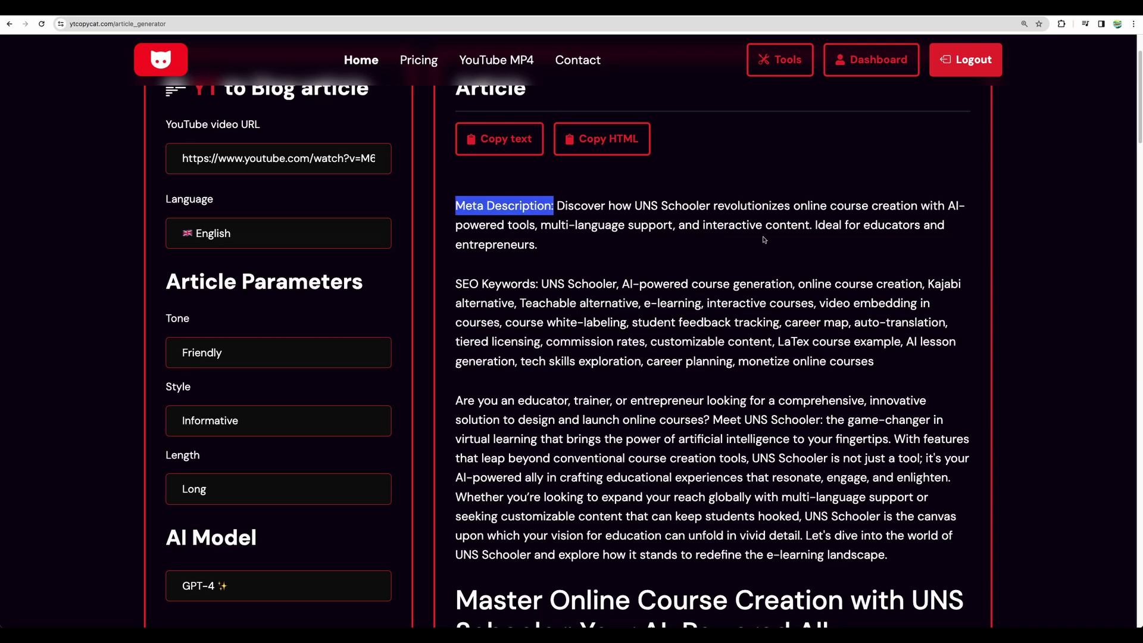
{"action": "left_click_drag", "start_coordinate": [554, 206], "coordinate": [538, 244]}
{"action": "scroll", "coordinate": [739, 247], "scroll_direction": "down", "scroll_amount": 3}
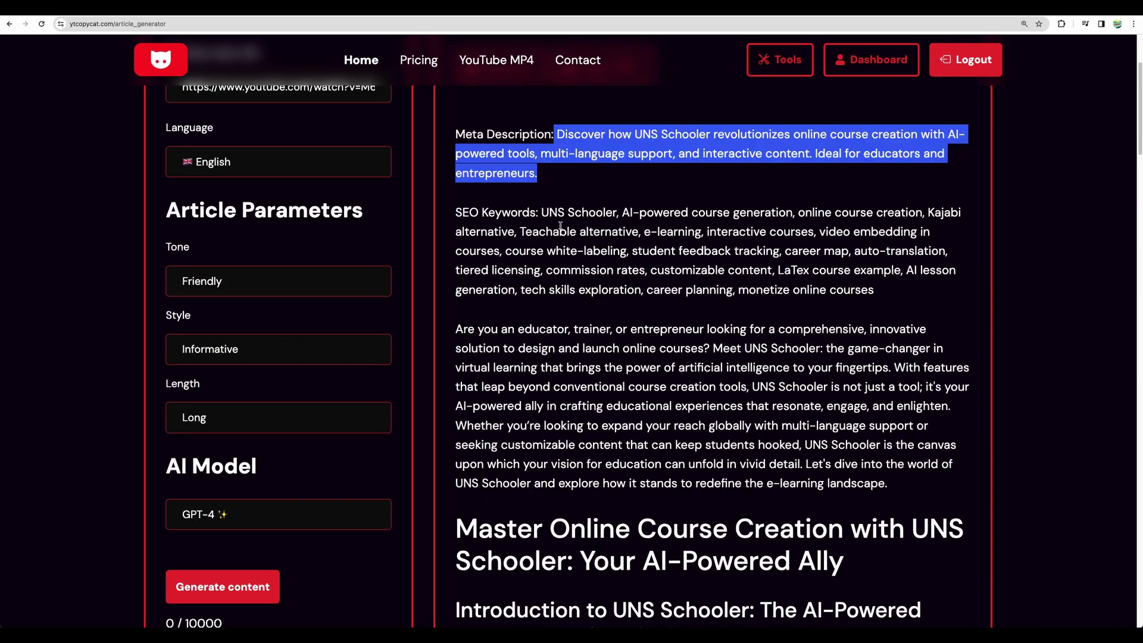
{"action": "left_click_drag", "start_coordinate": [456, 212], "coordinate": [535, 213]}
{"action": "left_click", "coordinate": [694, 208]}
Step: Highlight the SEO keywords: UNS Schooler, AI-powered course generation, online course creation, e-learning, interactive courses
{"action": "scroll", "coordinate": [636, 253], "scroll_direction": "up", "scroll_amount": 1}
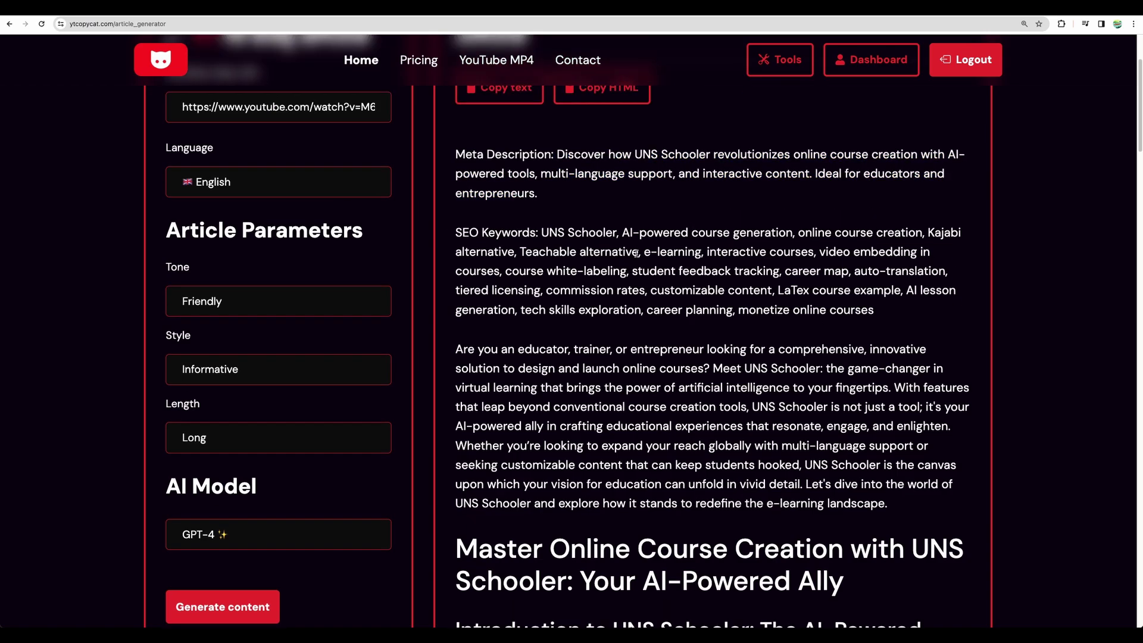
{"action": "scroll", "coordinate": [596, 248], "scroll_direction": "up", "scroll_amount": 2}
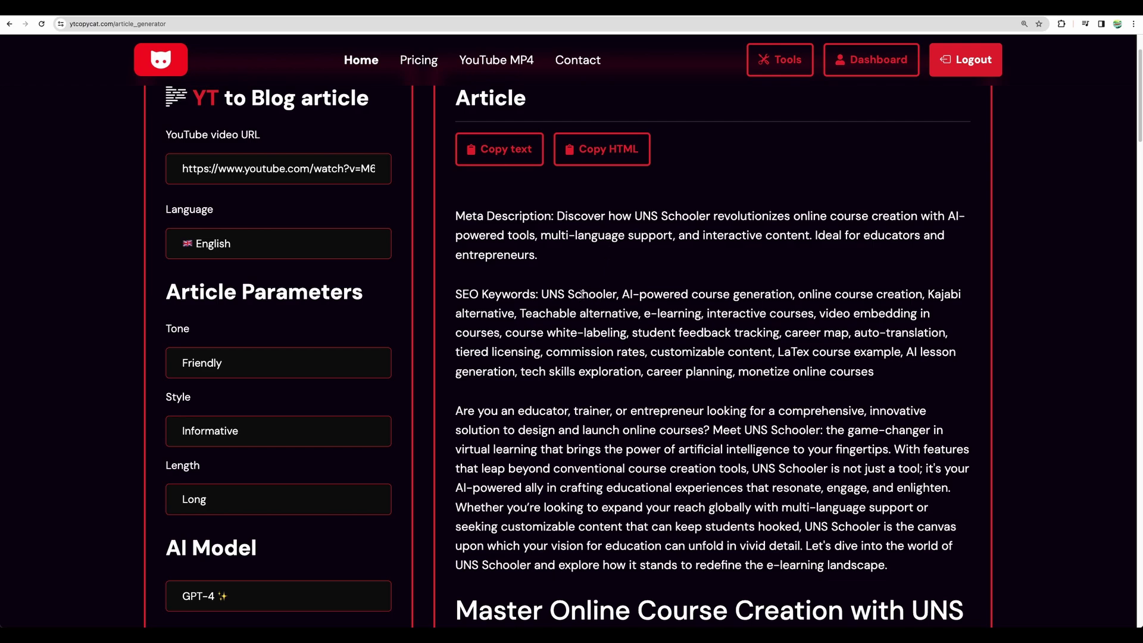
{"action": "left_click_drag", "start_coordinate": [544, 293], "coordinate": [620, 295]}
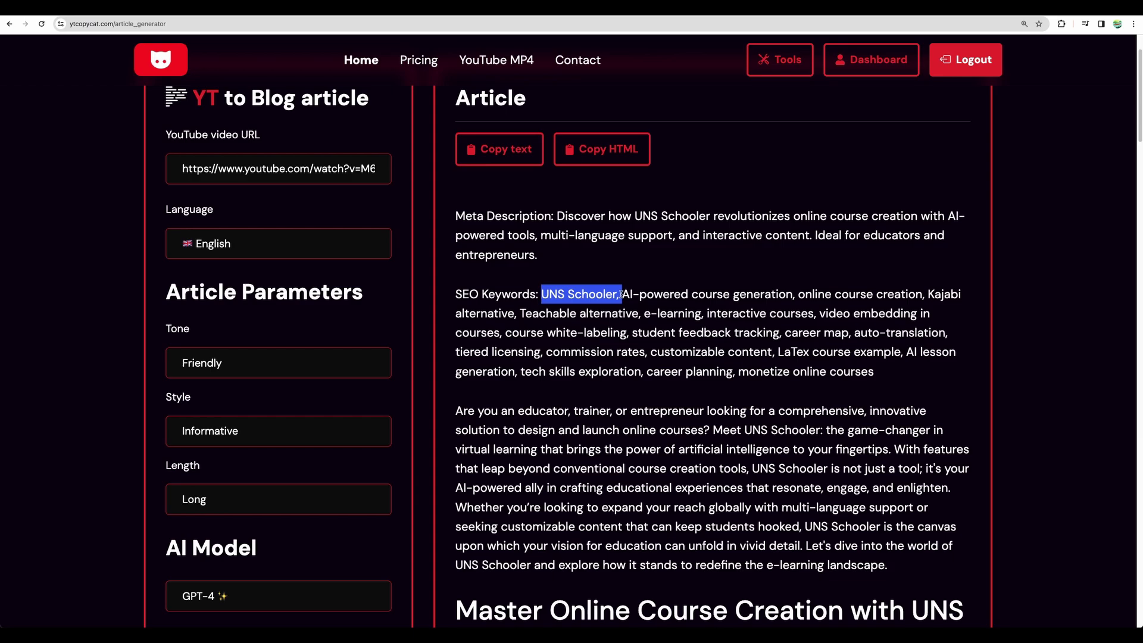
{"action": "left_click_drag", "start_coordinate": [622, 294], "coordinate": [778, 299]}
{"action": "left_click", "coordinate": [649, 316]}
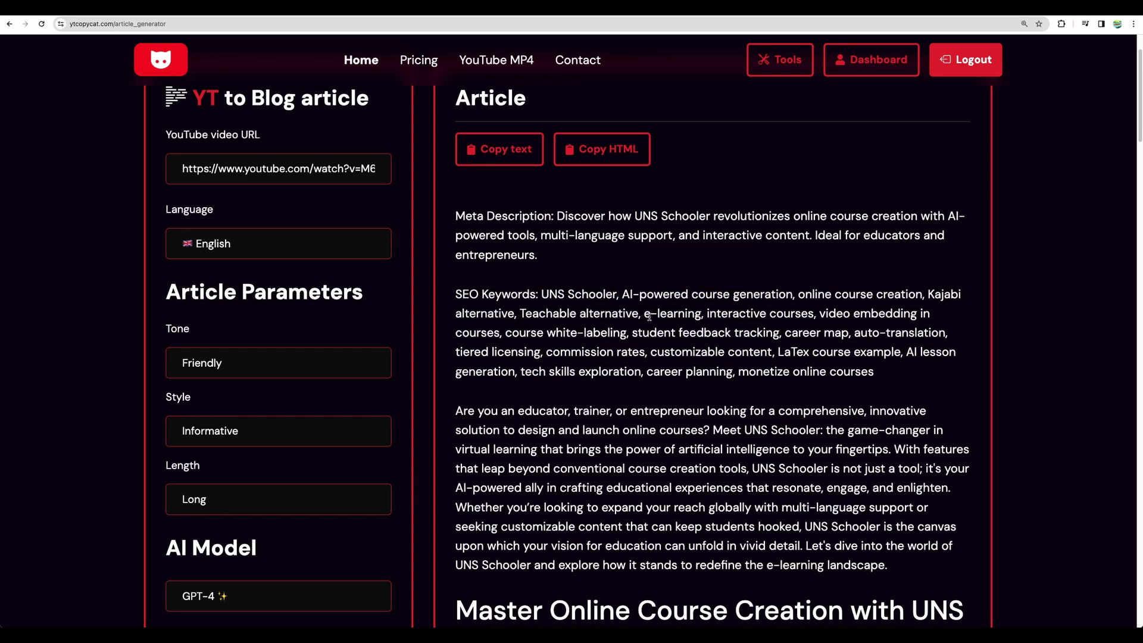
{"action": "left_click_drag", "start_coordinate": [457, 294], "coordinate": [539, 295]}
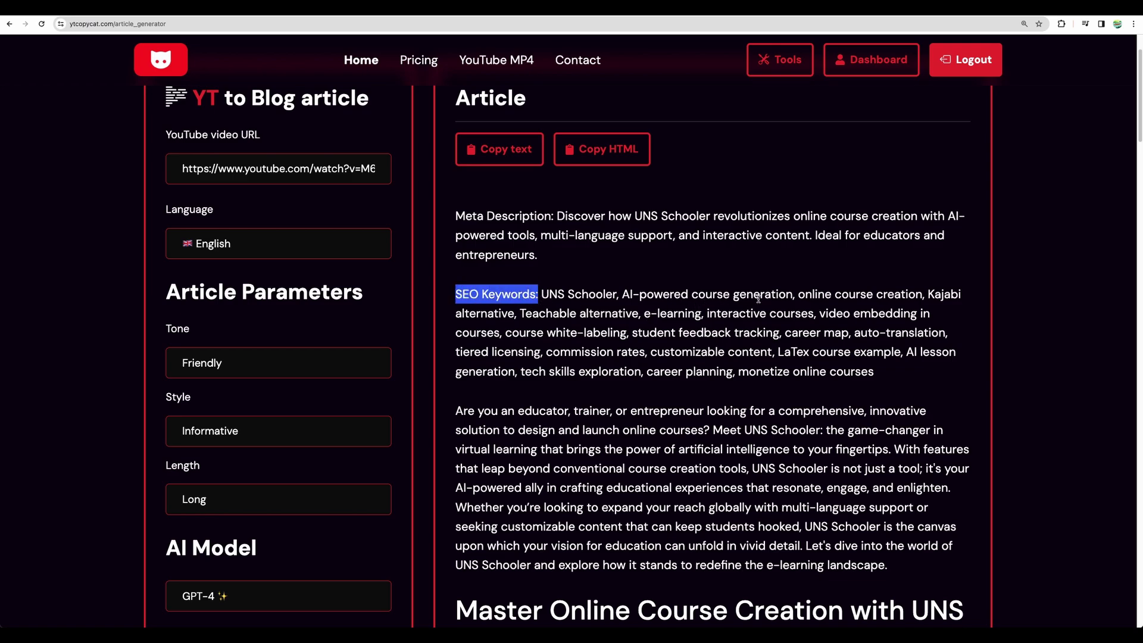
{"action": "left_click_drag", "start_coordinate": [797, 295], "coordinate": [589, 312]}
{"action": "left_click_drag", "start_coordinate": [926, 294], "coordinate": [812, 315]}
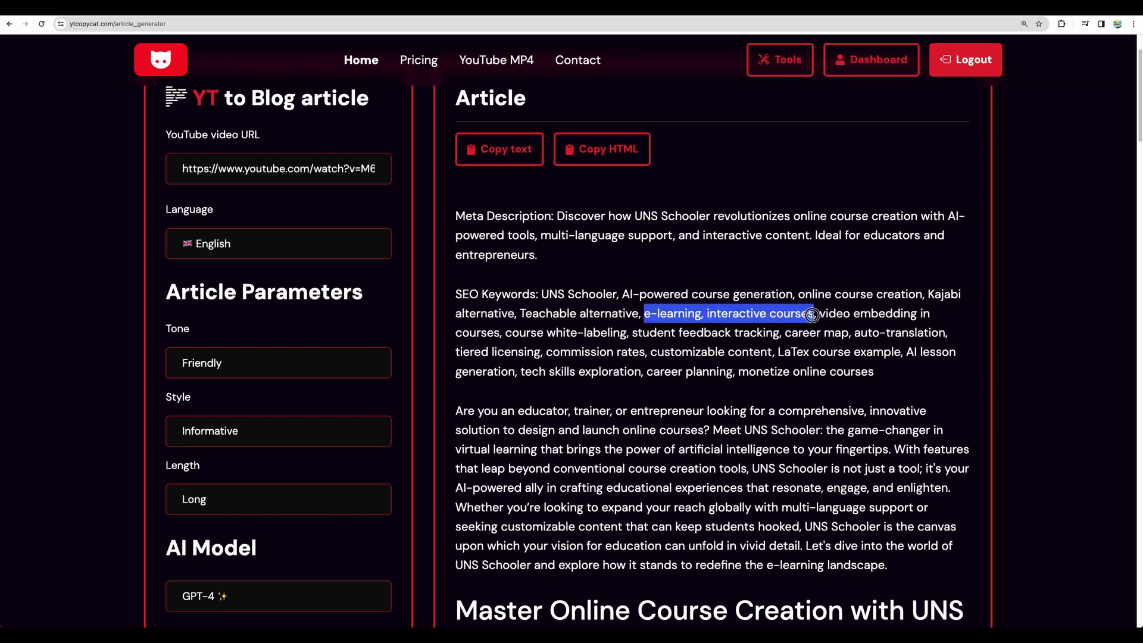
{"action": "left_click", "coordinate": [508, 334]}
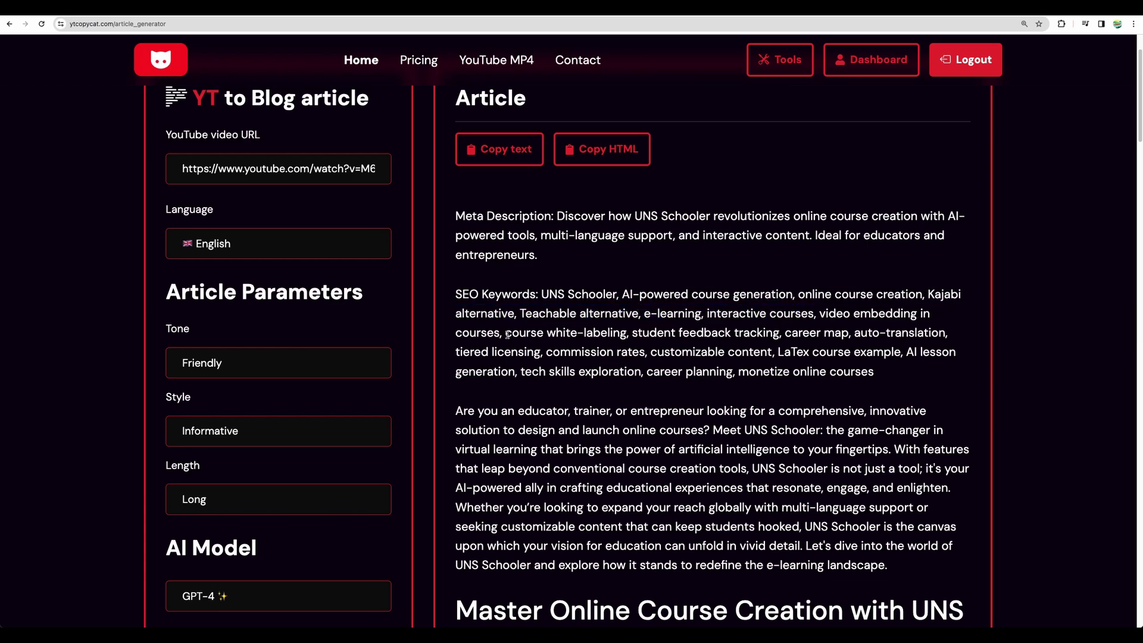
{"action": "left_click_drag", "start_coordinate": [631, 378], "coordinate": [458, 294]}
{"action": "left_click", "coordinate": [457, 294]}
{"action": "left_click_drag", "start_coordinate": [457, 294], "coordinate": [874, 372]}
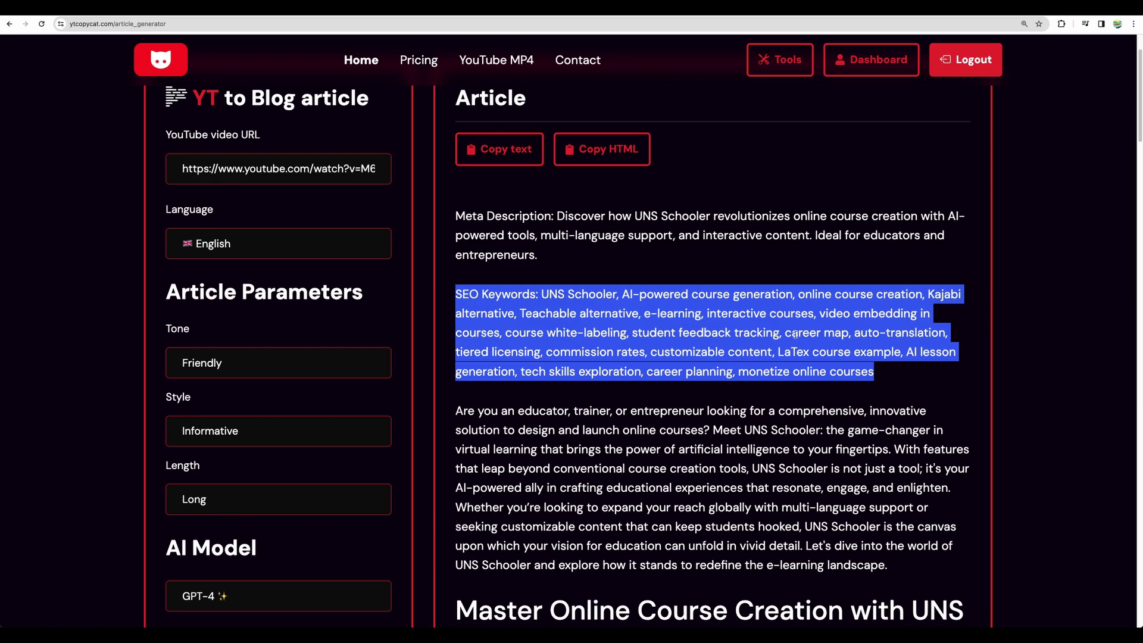
Step: Select the 'Are you an educator' introduction paragraph, then the article title and introduction headings
{"action": "scroll", "coordinate": [814, 336], "scroll_direction": "down", "scroll_amount": 1}
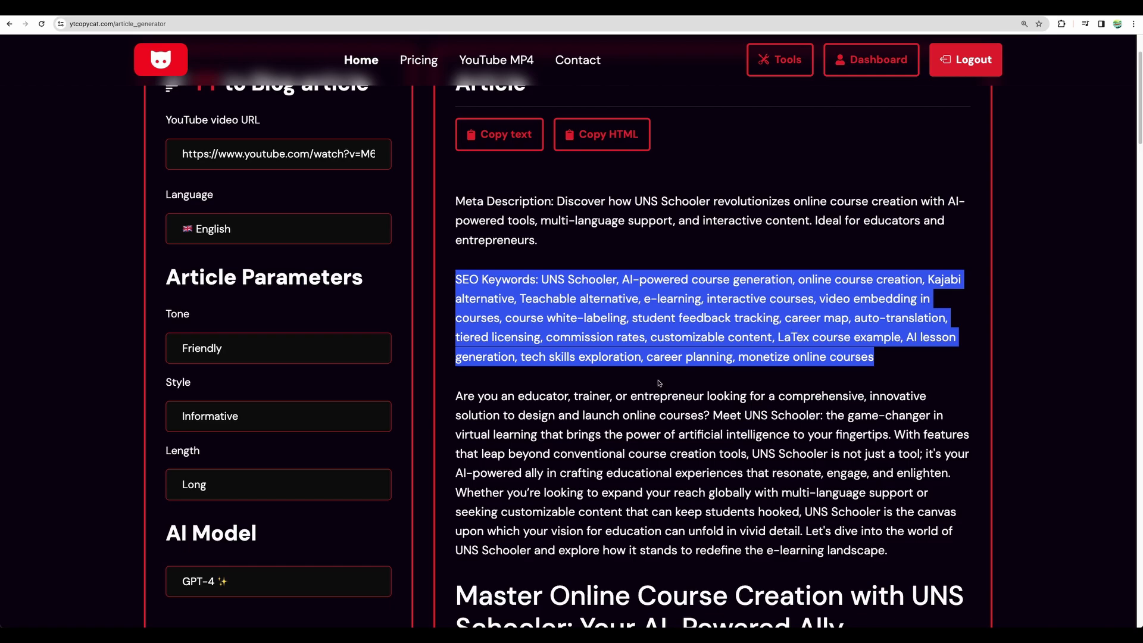
{"action": "scroll", "coordinate": [658, 383], "scroll_direction": "down", "scroll_amount": 5}
{"action": "left_click_drag", "start_coordinate": [455, 195], "coordinate": [899, 353]}
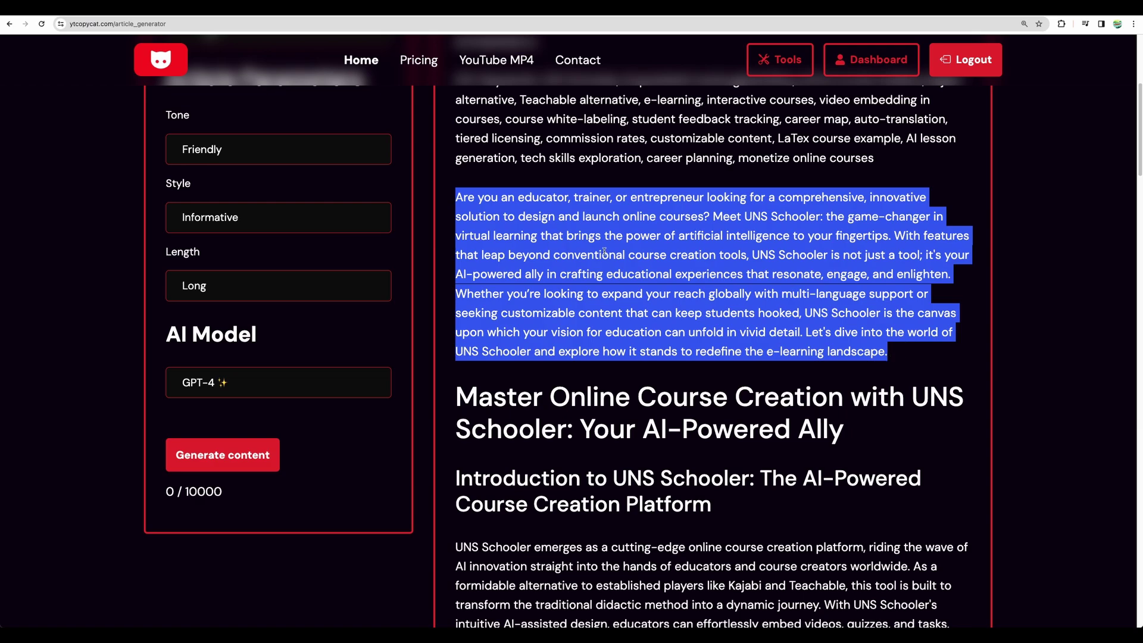
{"action": "left_click", "coordinate": [461, 209]}
{"action": "left_click_drag", "start_coordinate": [456, 196], "coordinate": [898, 352]}
{"action": "scroll", "coordinate": [752, 318], "scroll_direction": "down", "scroll_amount": 5}
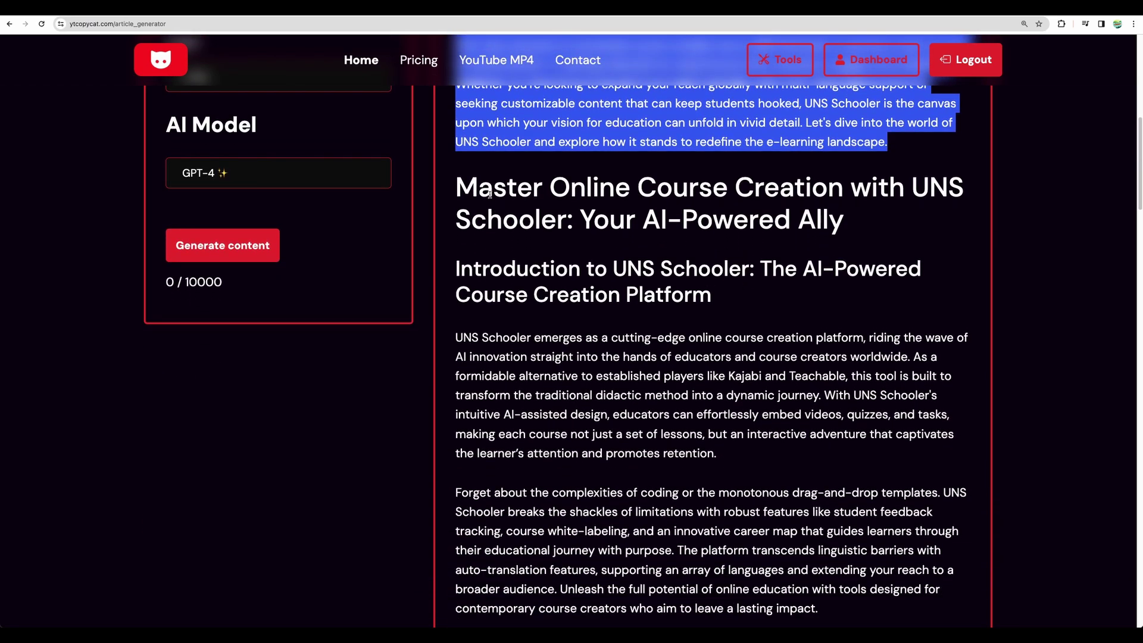
{"action": "left_click_drag", "start_coordinate": [461, 186], "coordinate": [658, 324]}
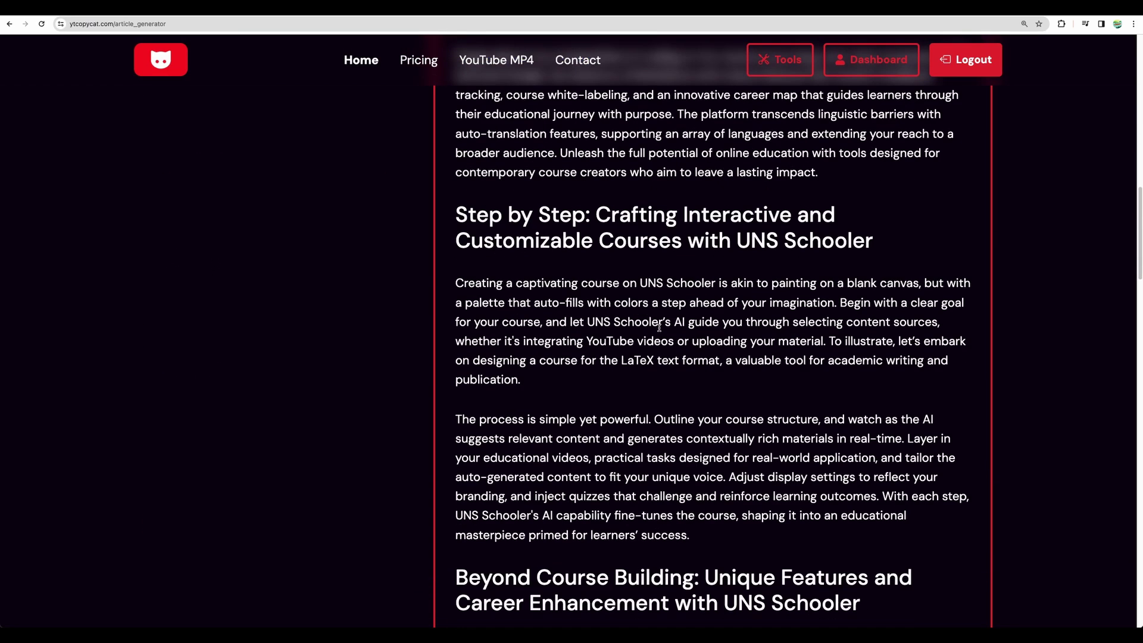
{"action": "scroll", "coordinate": [659, 327], "scroll_direction": "down", "scroll_amount": 20}
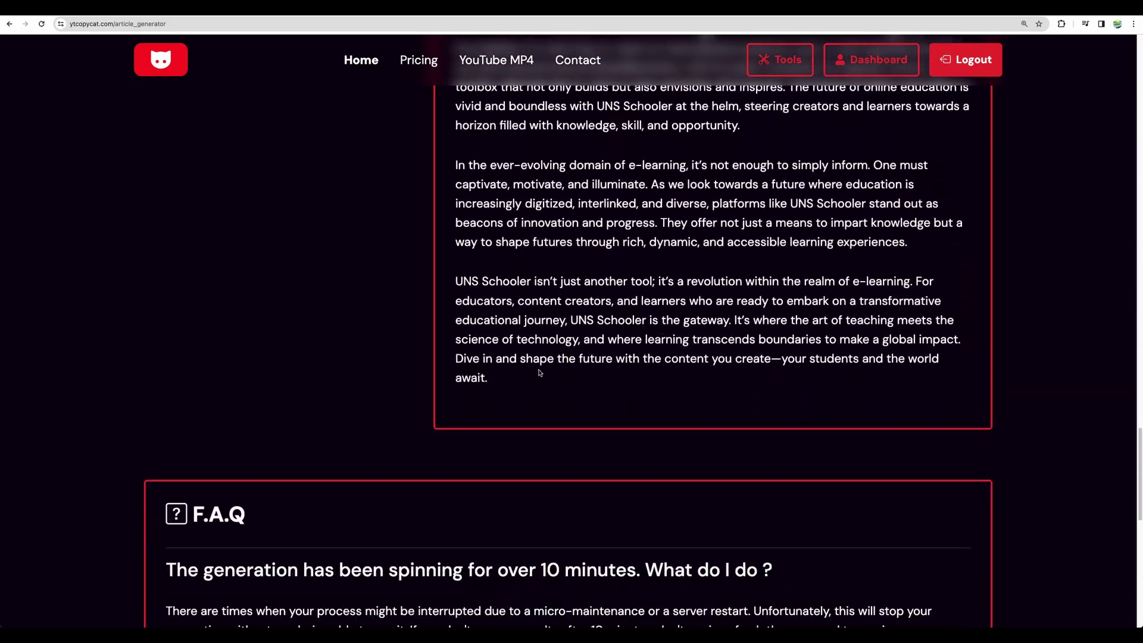
Step: Read the pasted article's counts in WordCounter: 971 words and 6,597 characters
{"action": "left_click", "coordinate": [516, 381], "text": "shift"}
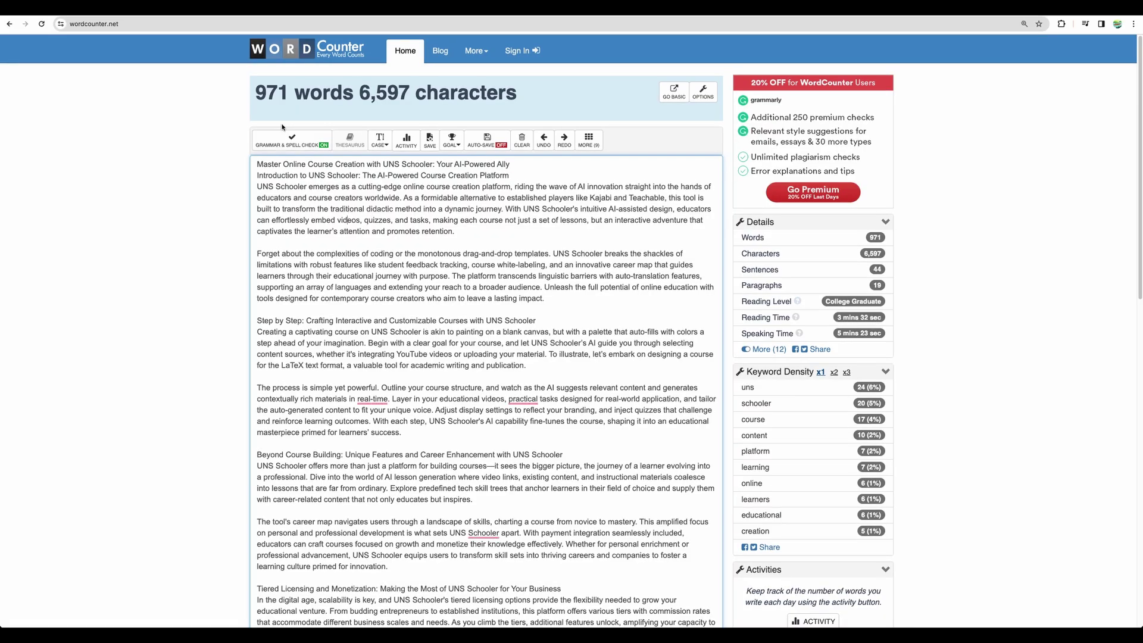
{"action": "left_click", "coordinate": [286, 95]}
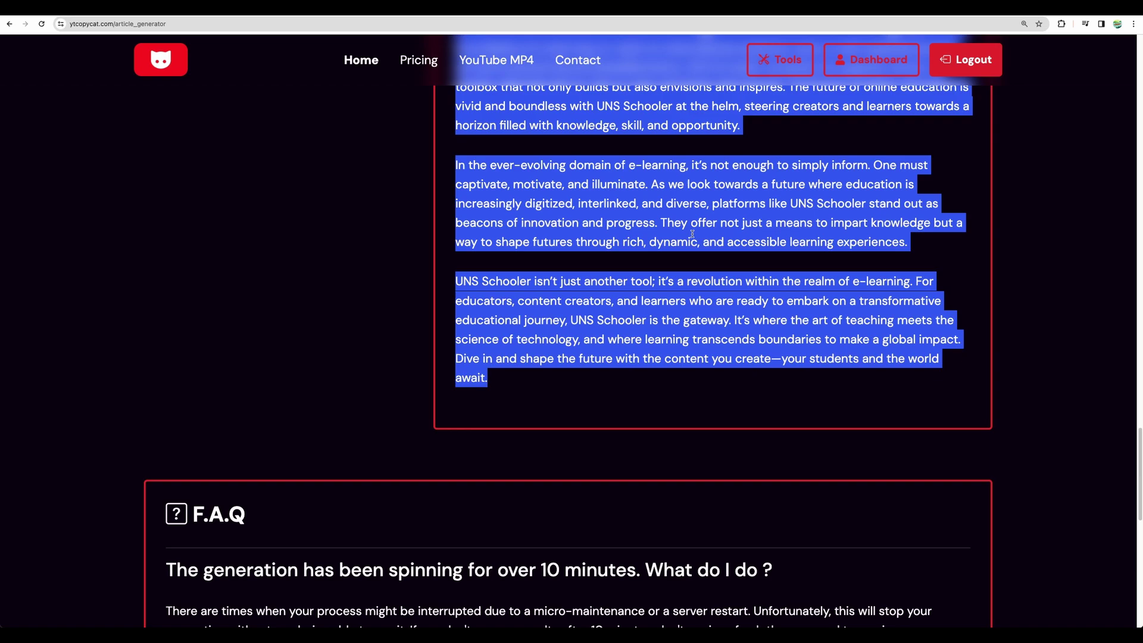
{"action": "left_click", "coordinate": [682, 254]}
{"action": "scroll", "coordinate": [665, 254], "scroll_direction": "up", "scroll_amount": 8}
{"action": "scroll", "coordinate": [666, 254], "scroll_direction": "up", "scroll_amount": 15}
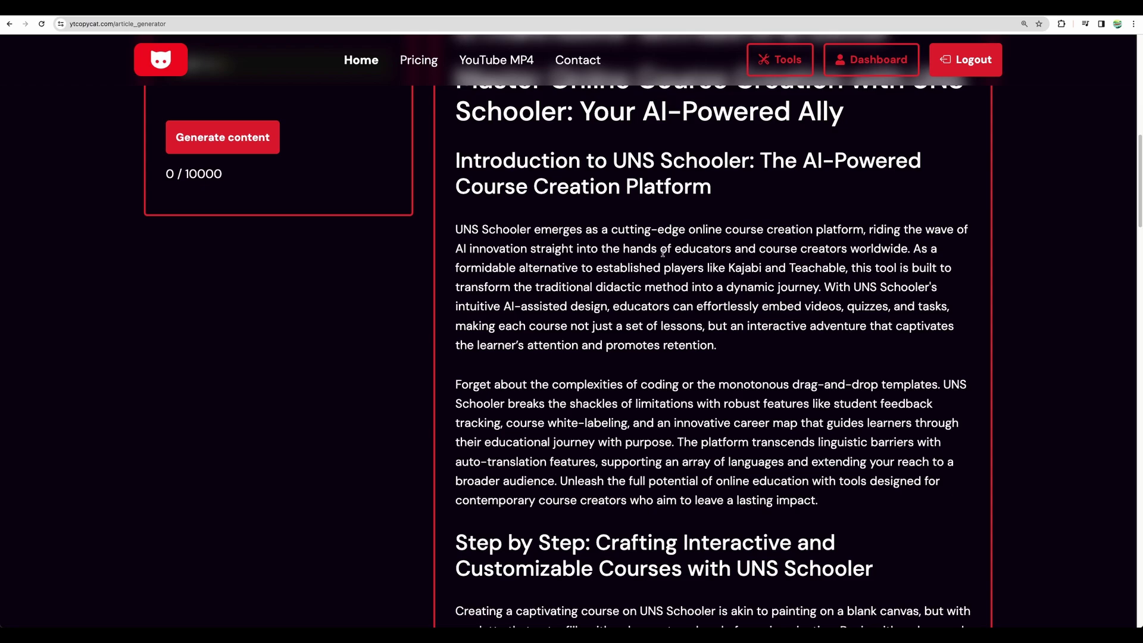
{"action": "scroll", "coordinate": [661, 260], "scroll_direction": "up", "scroll_amount": 3}
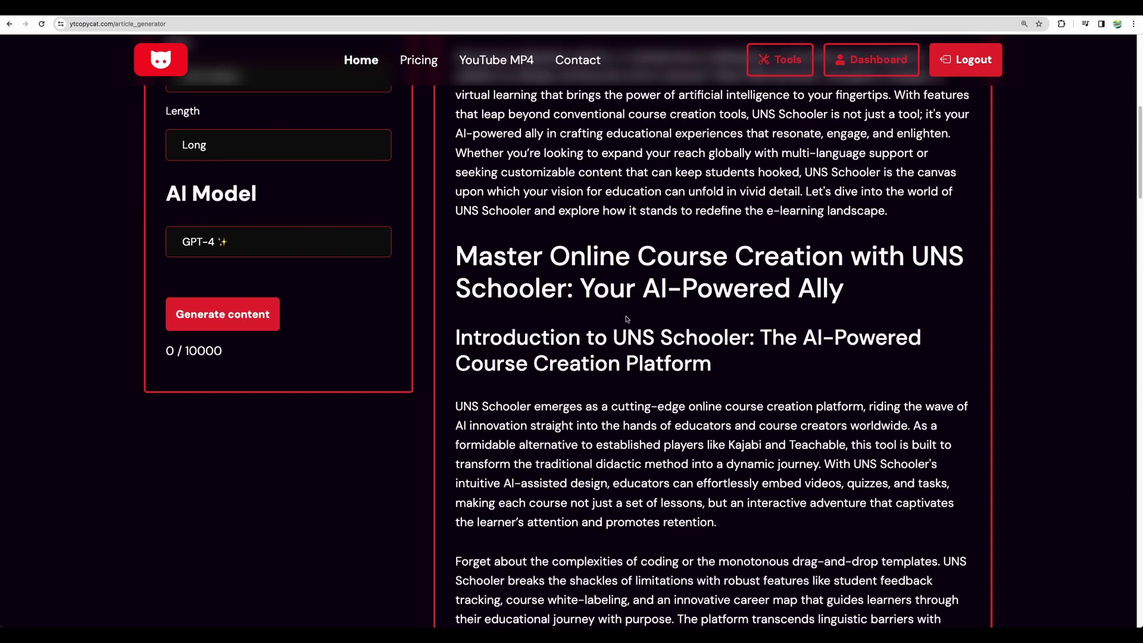
{"action": "scroll", "coordinate": [636, 324], "scroll_direction": "down", "scroll_amount": 3}
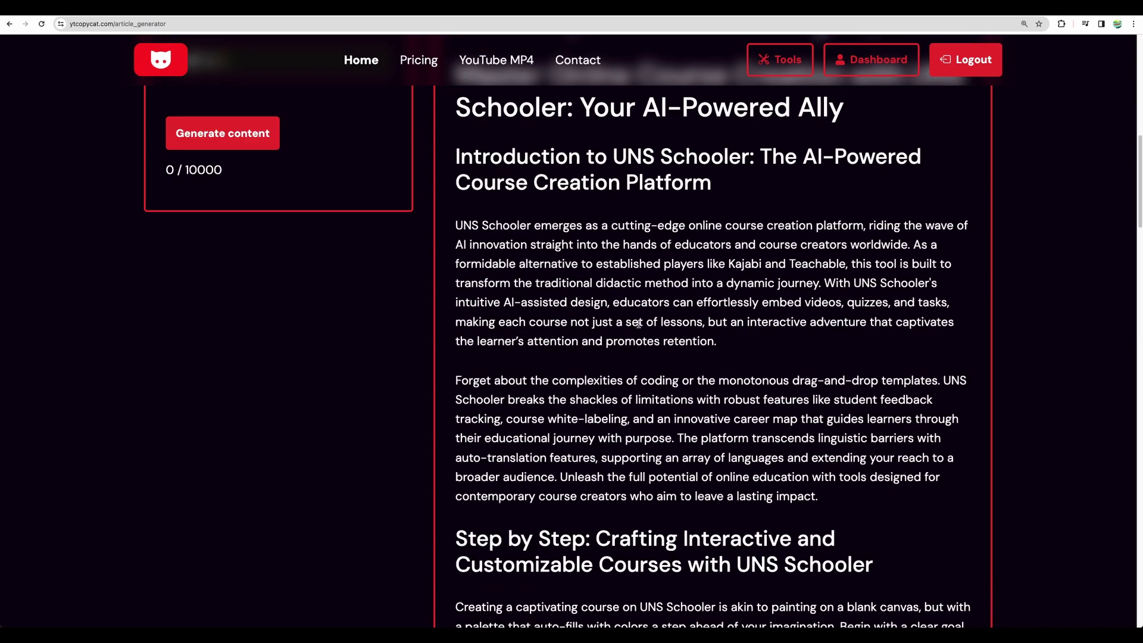
{"action": "scroll", "coordinate": [637, 323], "scroll_direction": "down", "scroll_amount": 3}
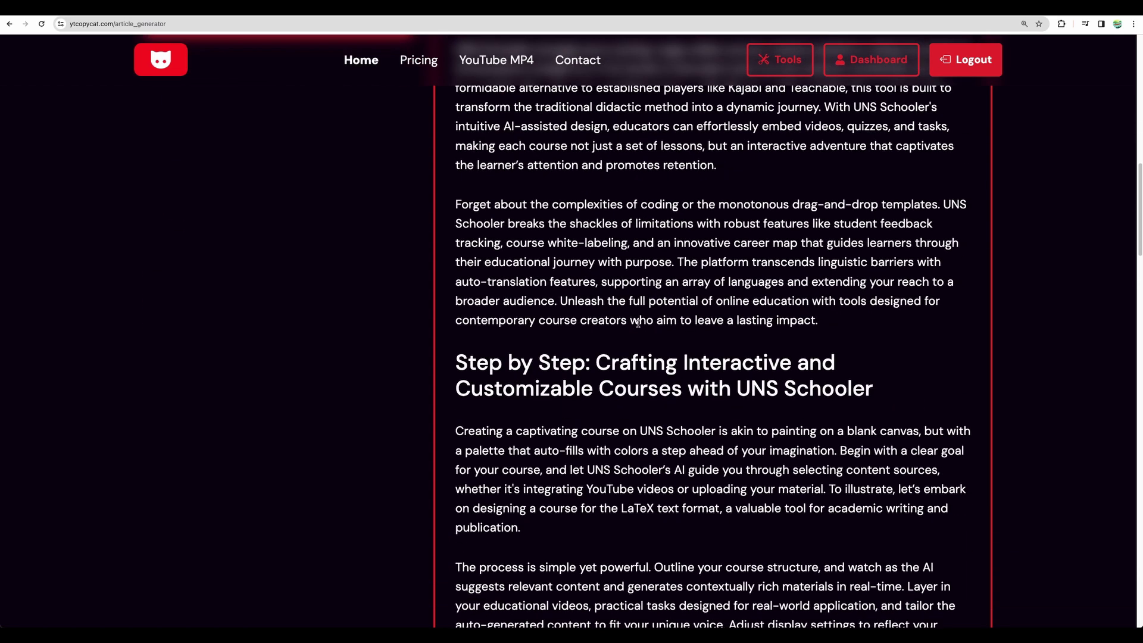
{"action": "scroll", "coordinate": [638, 323], "scroll_direction": "down", "scroll_amount": 9}
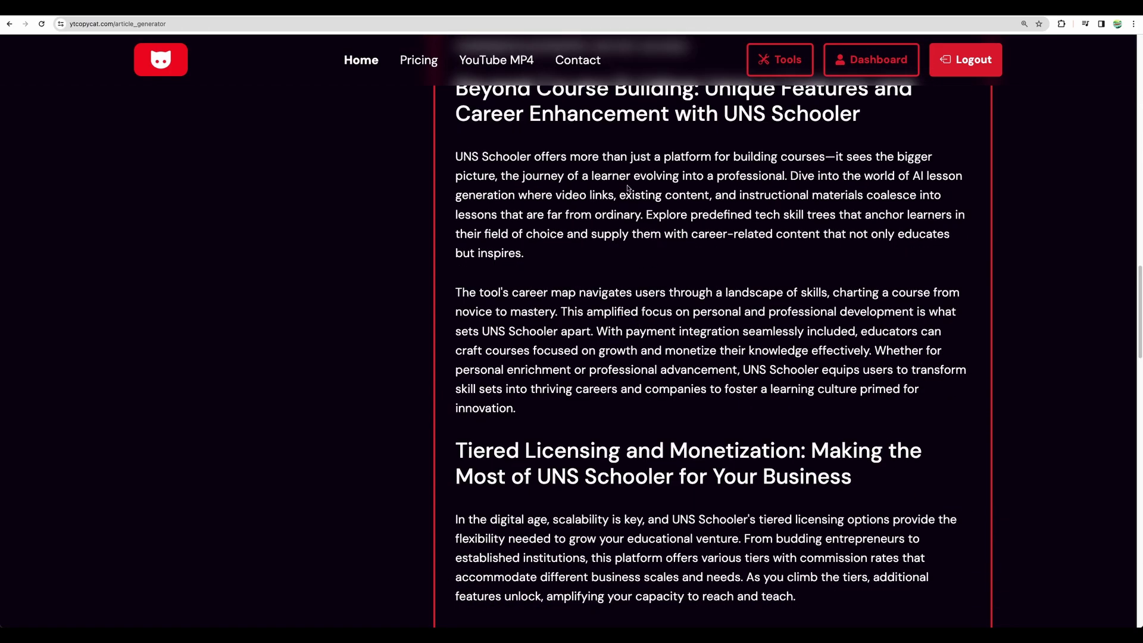
{"action": "left_click_drag", "start_coordinate": [606, 148], "coordinate": [626, 256]}
{"action": "left_click", "coordinate": [614, 275]}
{"action": "scroll", "coordinate": [654, 315], "scroll_direction": "down", "scroll_amount": 5}
{"action": "scroll", "coordinate": [655, 316], "scroll_direction": "down", "scroll_amount": 6}
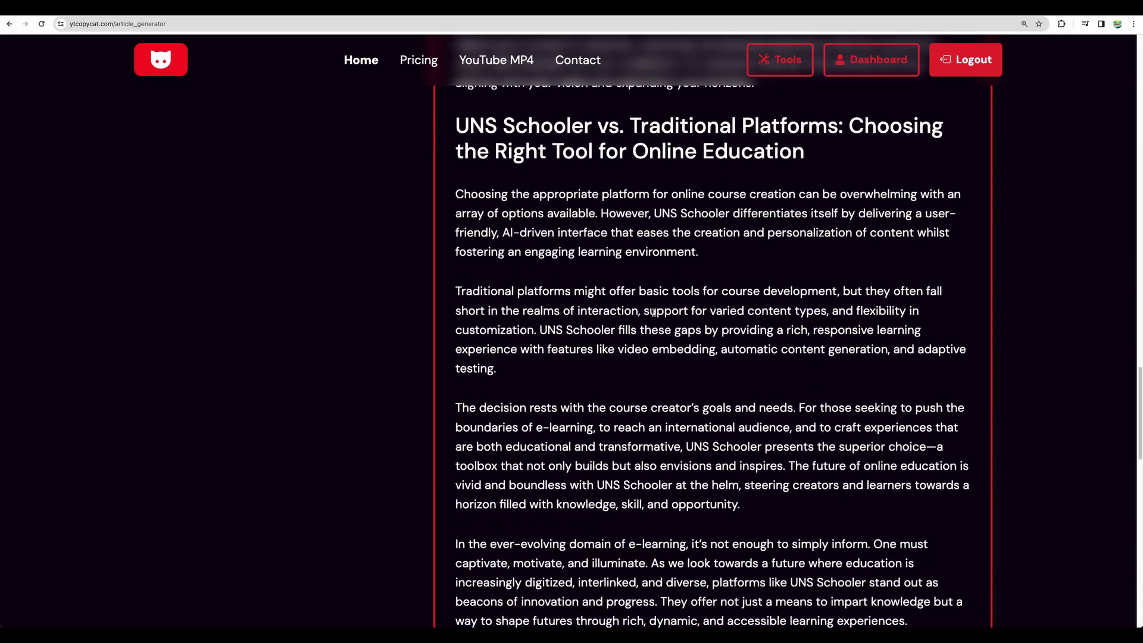
{"action": "scroll", "coordinate": [652, 313], "scroll_direction": "down", "scroll_amount": 2}
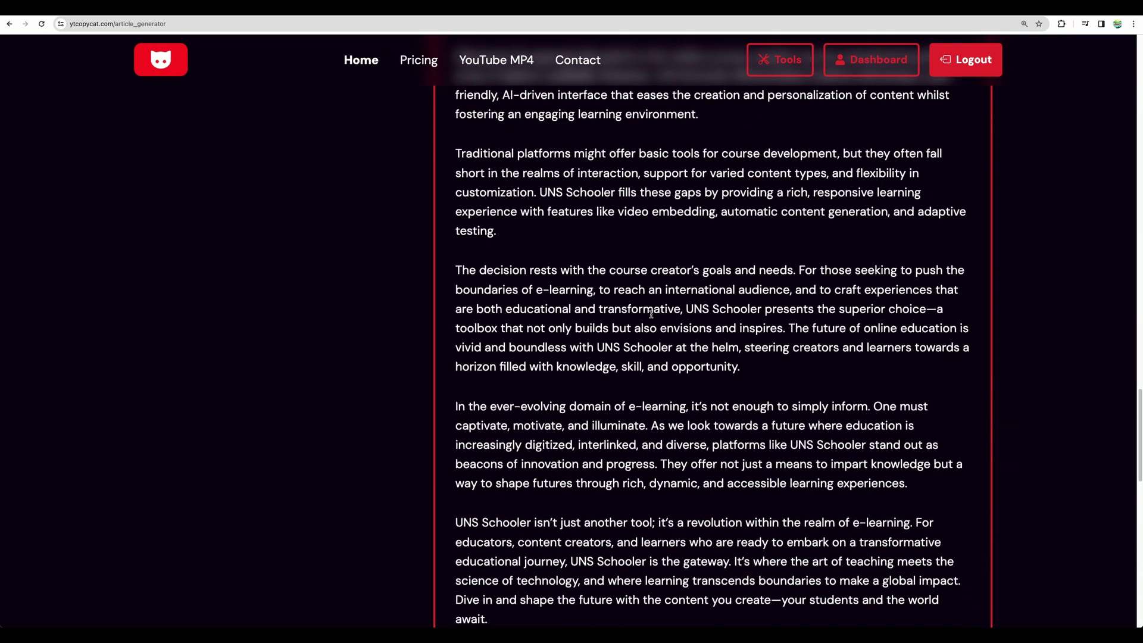
{"action": "scroll", "coordinate": [640, 373], "scroll_direction": "down", "scroll_amount": 2}
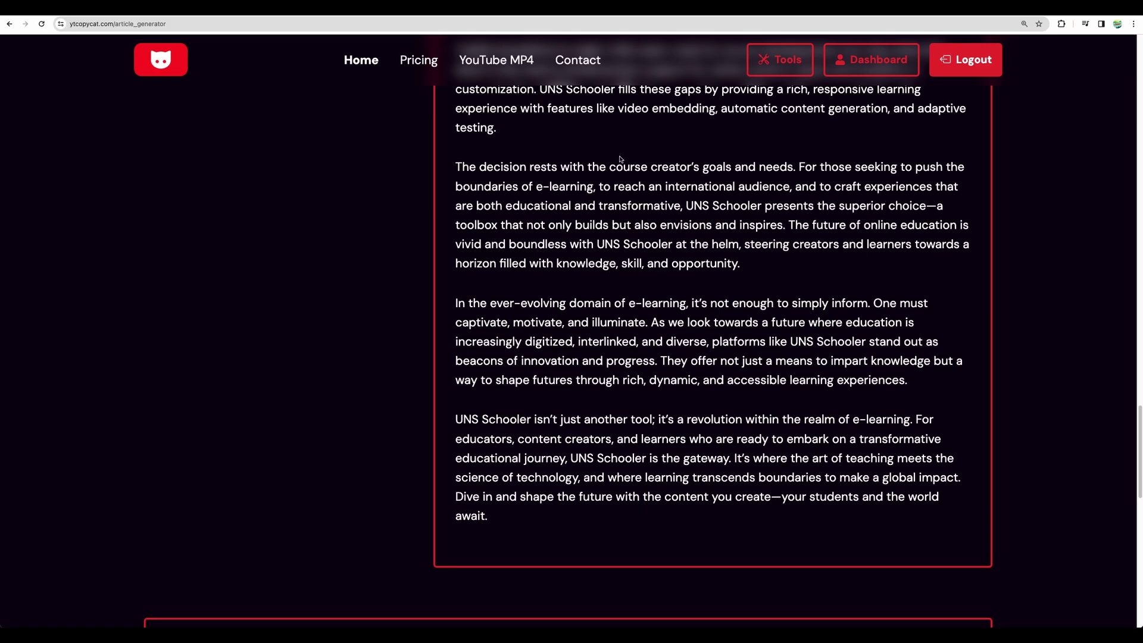
{"action": "left_click_drag", "start_coordinate": [753, 266], "coordinate": [455, 167]}
{"action": "left_click", "coordinate": [455, 167]}
{"action": "scroll", "coordinate": [733, 296], "scroll_direction": "up", "scroll_amount": 12}
{"action": "scroll", "coordinate": [732, 295], "scroll_direction": "up", "scroll_amount": 15}
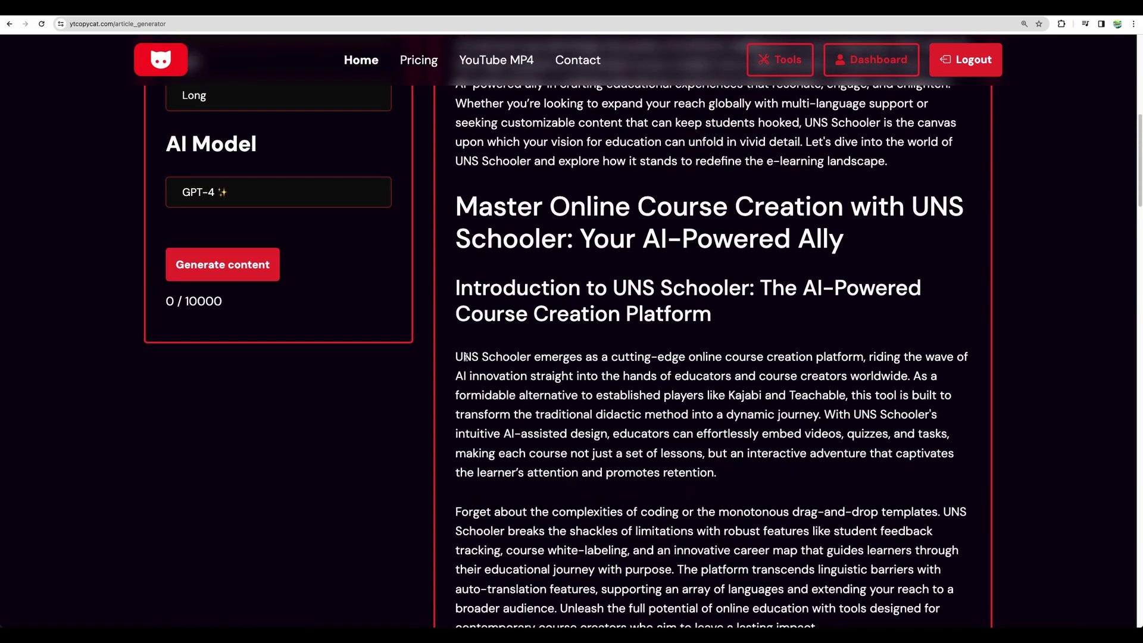
{"action": "left_click_drag", "start_coordinate": [466, 356], "coordinate": [747, 468]}
{"action": "left_click", "coordinate": [746, 468]}
{"action": "scroll", "coordinate": [646, 333], "scroll_direction": "down", "scroll_amount": 3}
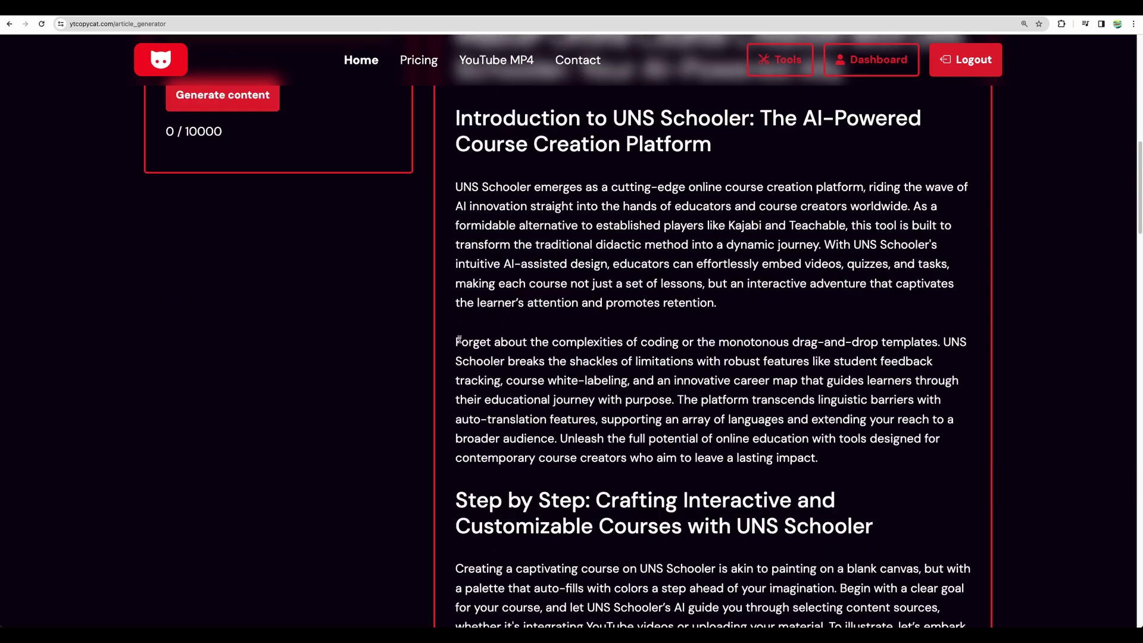
{"action": "left_click_drag", "start_coordinate": [459, 340], "coordinate": [723, 423]}
{"action": "left_click", "coordinate": [759, 434]}
{"action": "scroll", "coordinate": [759, 434], "scroll_direction": "down", "scroll_amount": 2}
{"action": "scroll", "coordinate": [664, 425], "scroll_direction": "down", "scroll_amount": 4}
{"action": "scroll", "coordinate": [666, 425], "scroll_direction": "up", "scroll_amount": 15}
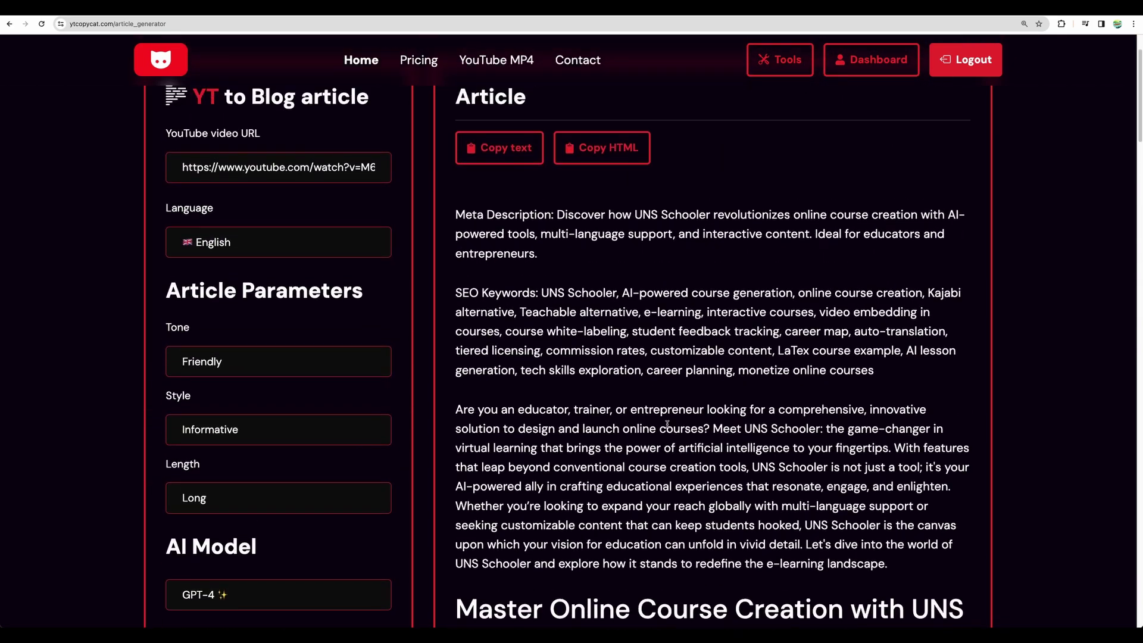
{"action": "scroll", "coordinate": [617, 344], "scroll_direction": "up", "scroll_amount": 1}
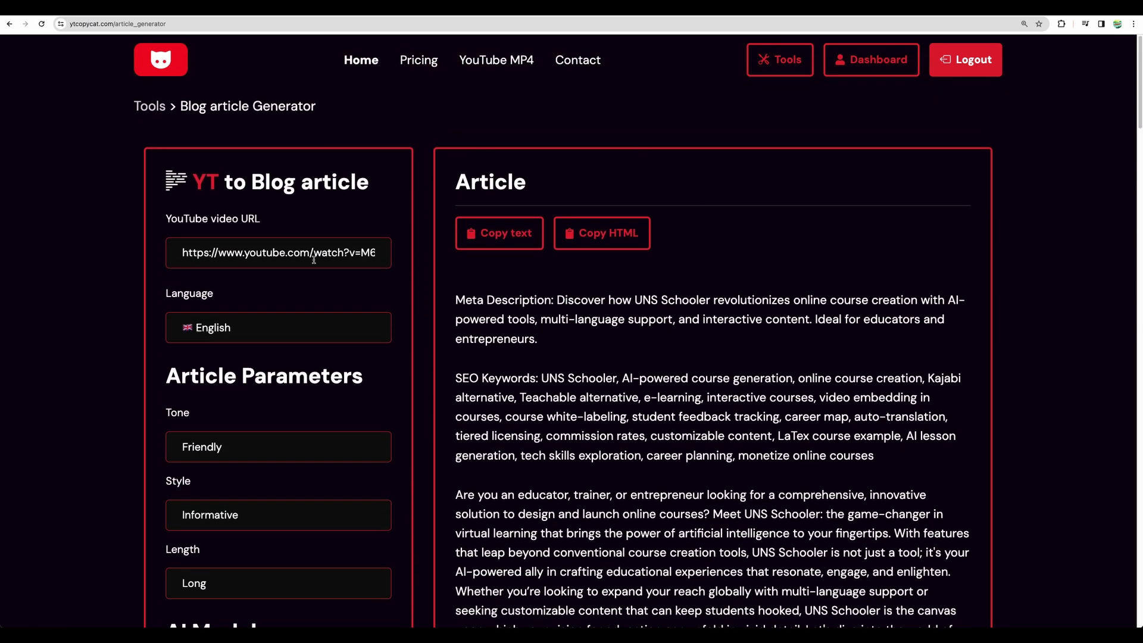
Step: From Tools, open Auto-publish on WordPress blog and start adding a new auto publication
{"action": "key", "text": "alt+Left"}
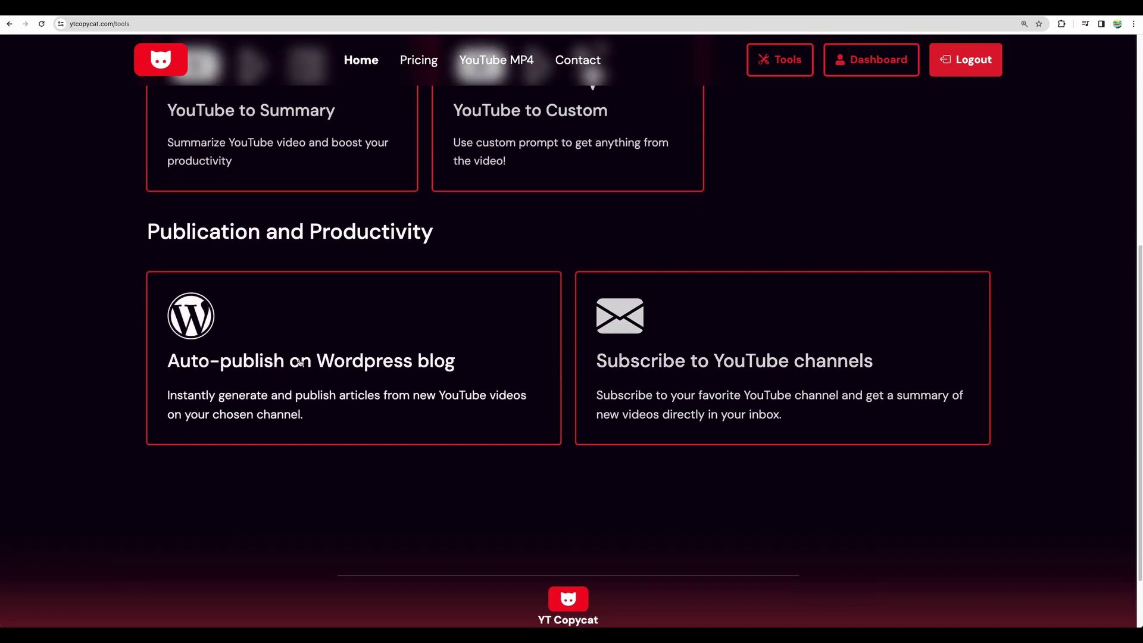
{"action": "left_click", "coordinate": [270, 363]}
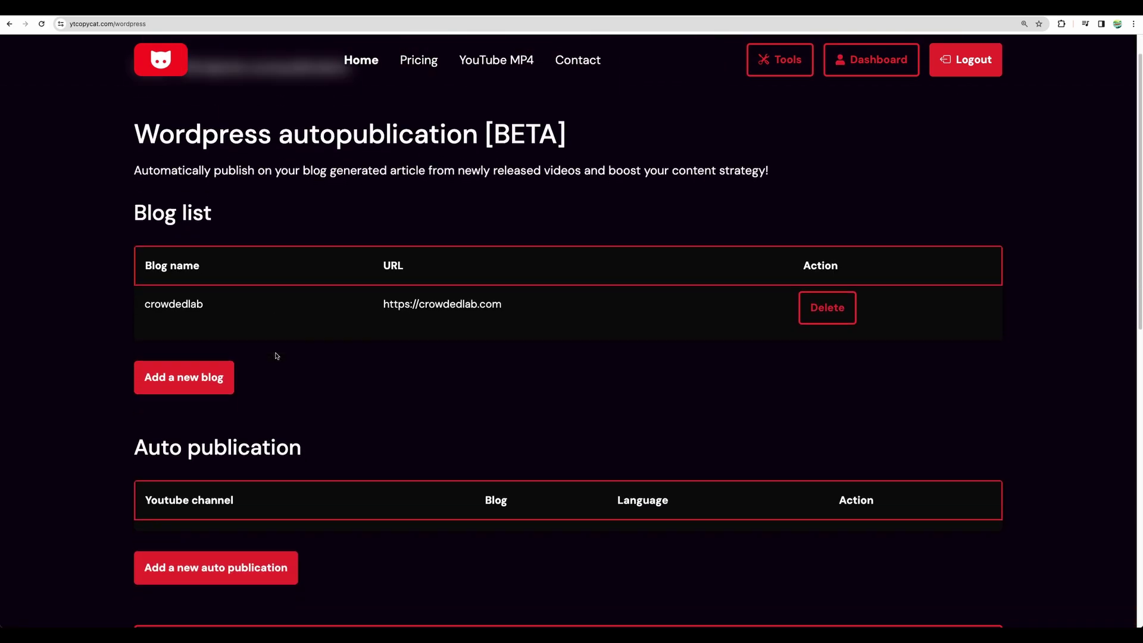
{"action": "scroll", "coordinate": [276, 355], "scroll_direction": "down", "scroll_amount": 5}
{"action": "scroll", "coordinate": [276, 356], "scroll_direction": "up", "scroll_amount": 4}
{"action": "scroll", "coordinate": [276, 356], "scroll_direction": "down", "scroll_amount": 2}
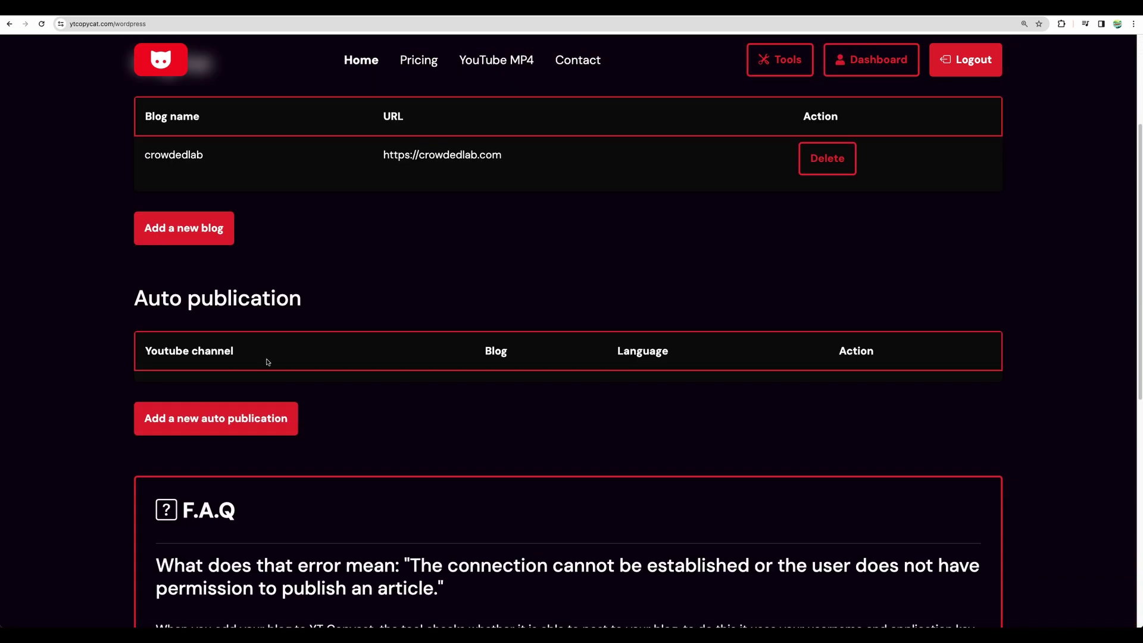
{"action": "left_click", "coordinate": [217, 422]}
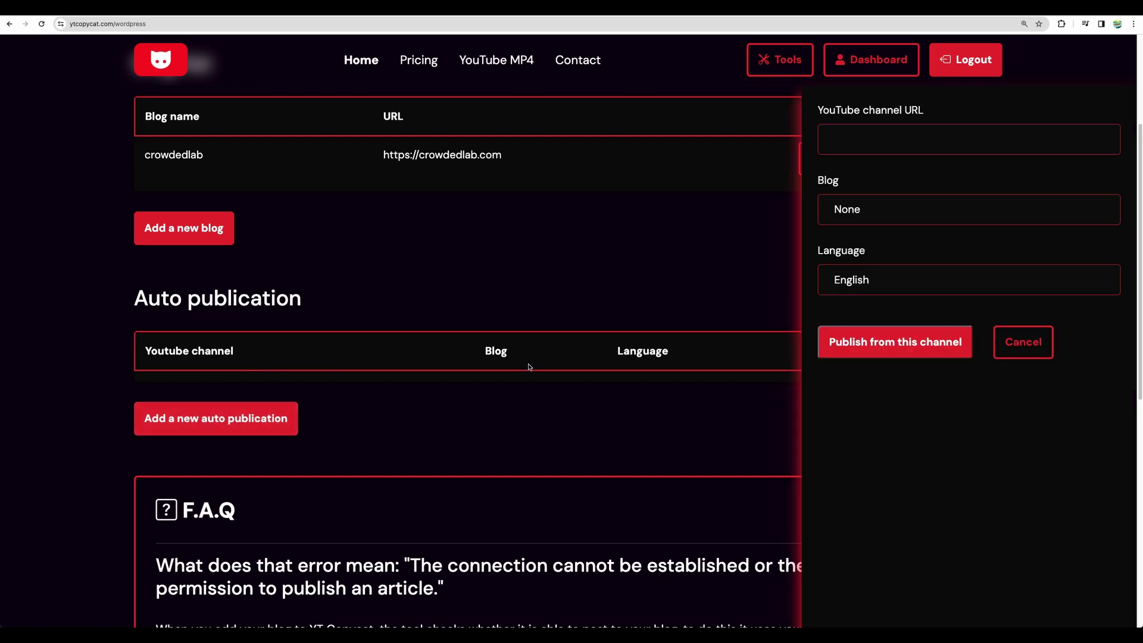
{"action": "scroll", "coordinate": [307, 373], "scroll_direction": "up", "scroll_amount": 1}
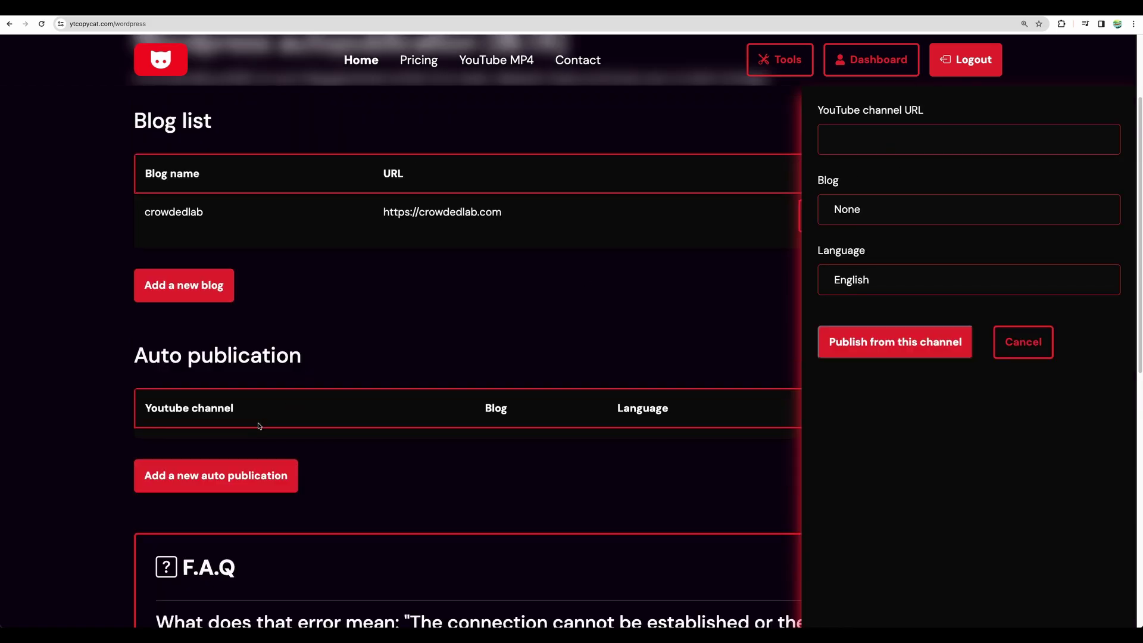
{"action": "scroll", "coordinate": [256, 421], "scroll_direction": "down", "scroll_amount": 1}
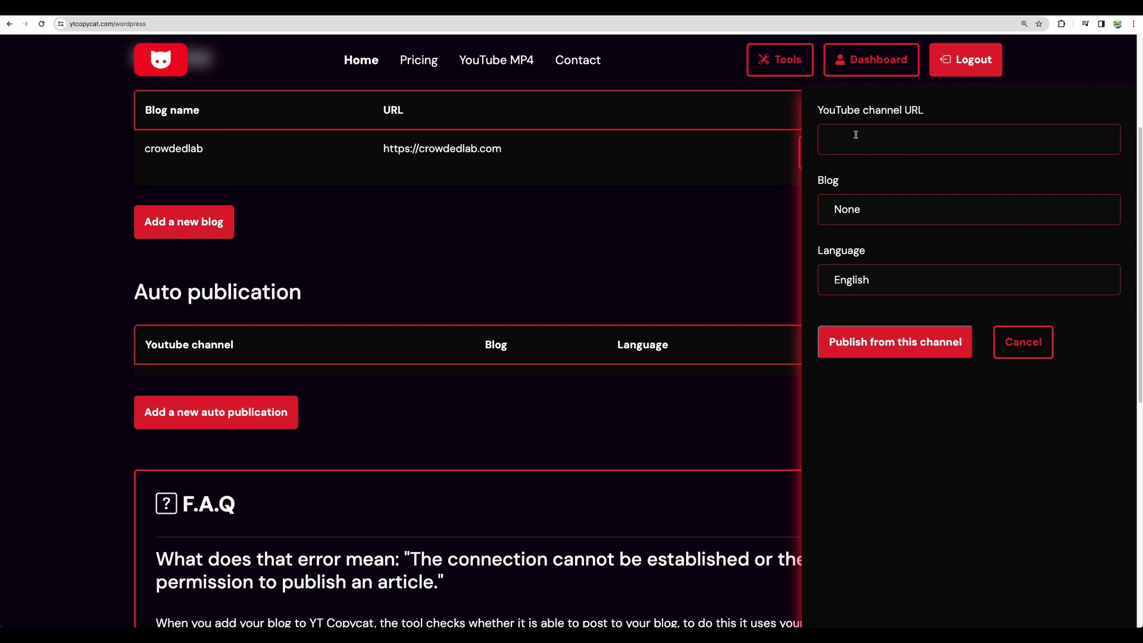
Step: Pick crowdedlab as the blog for the new auto publication
{"action": "left_click", "coordinate": [925, 210]}
{"action": "left_click", "coordinate": [262, 363]}
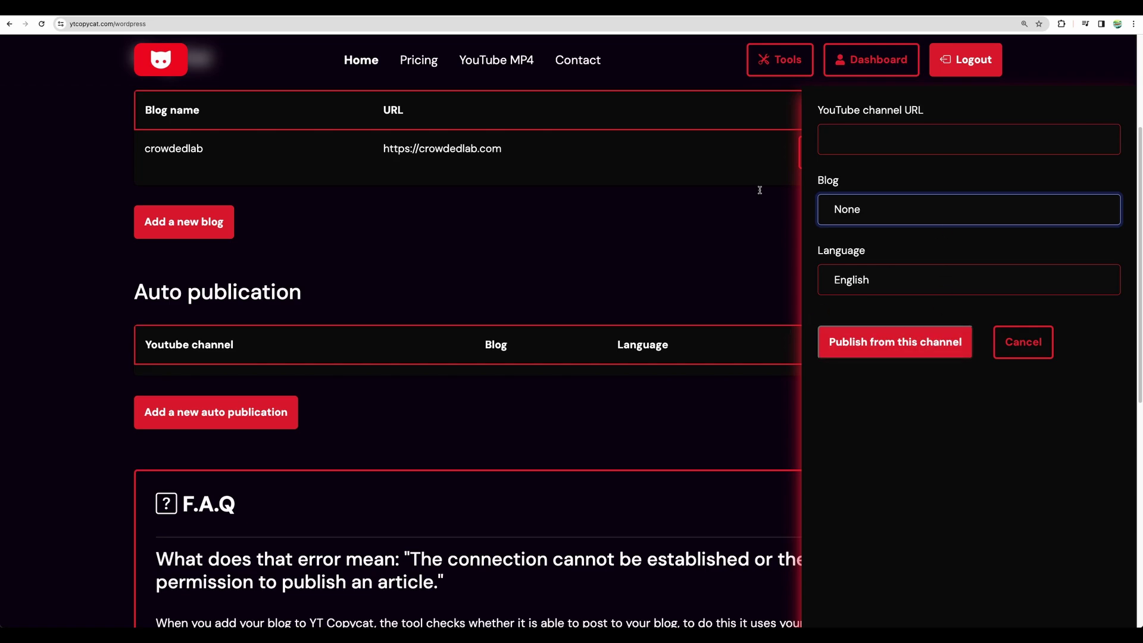
{"action": "scroll", "coordinate": [438, 306], "scroll_direction": "up", "scroll_amount": 3}
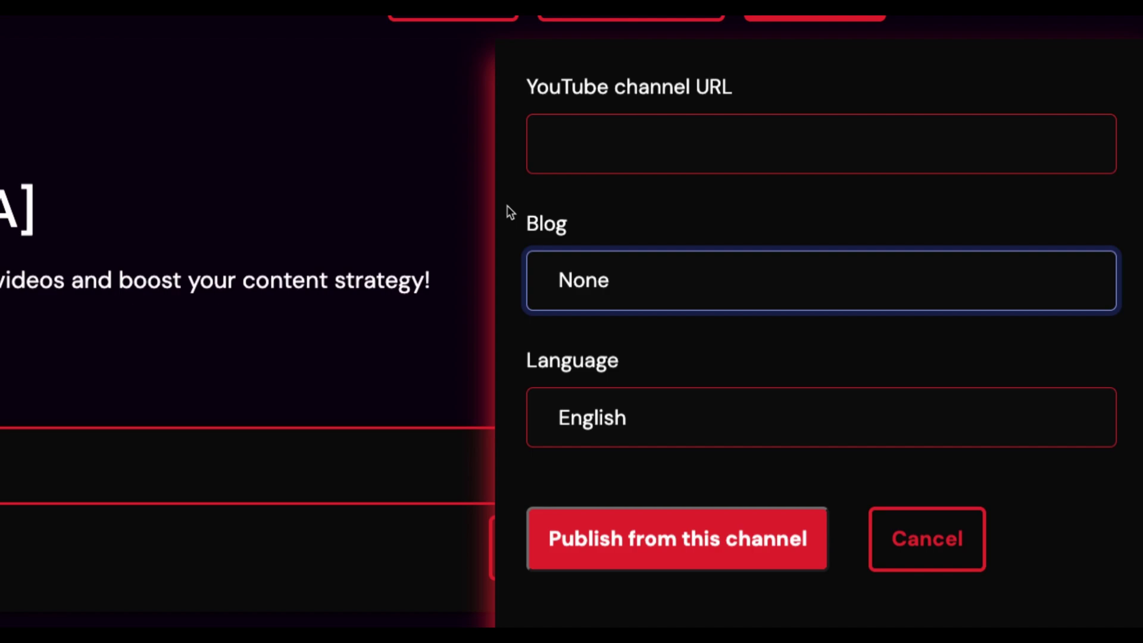
{"action": "left_click", "coordinate": [615, 265]}
{"action": "left_click", "coordinate": [612, 310]}
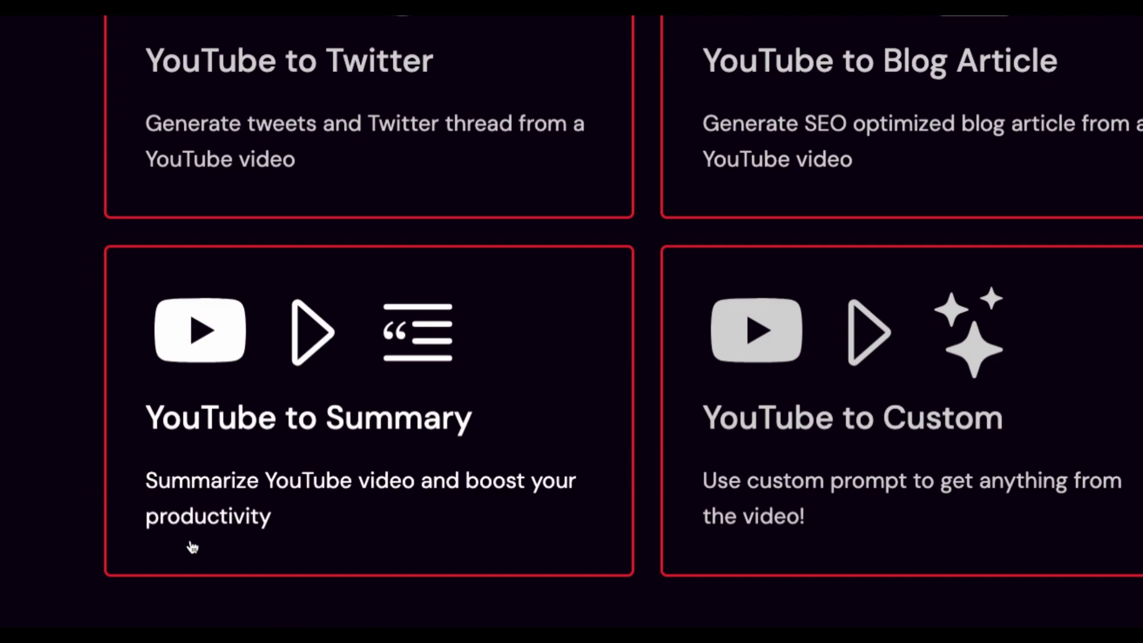
Step: Paste the AI writing tools video URL into YouTube to Summary and generate the summary
{"action": "left_click", "coordinate": [193, 547]}
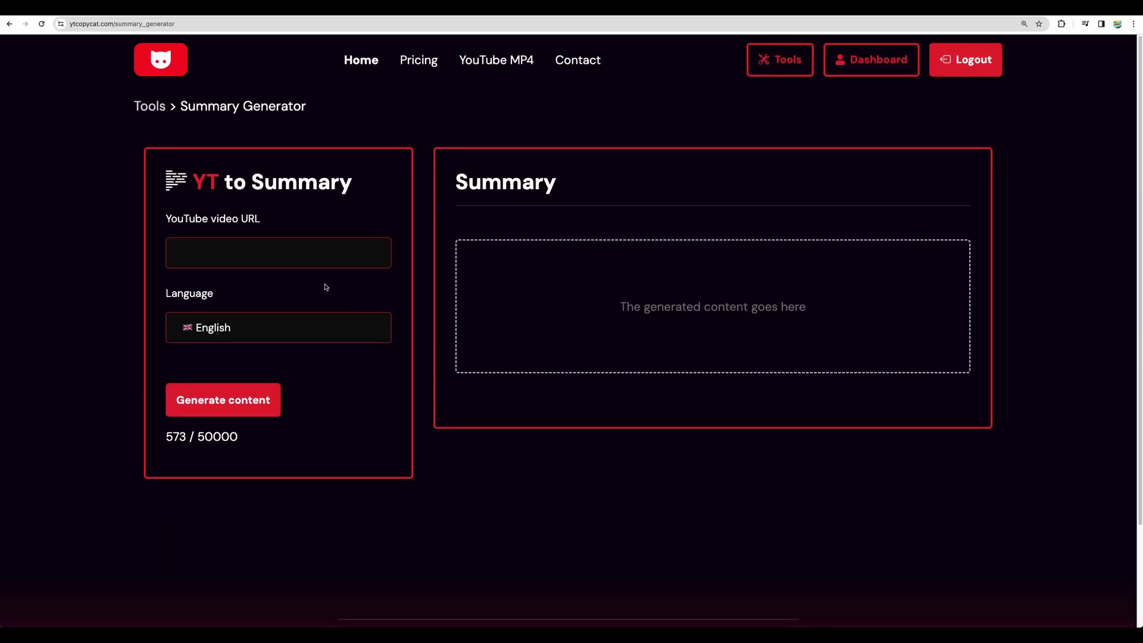
{"action": "left_click", "coordinate": [213, 252]}
{"action": "key", "text": "ctrl+v"}
{"action": "left_click_drag", "start_coordinate": [228, 251], "coordinate": [156, 246]}
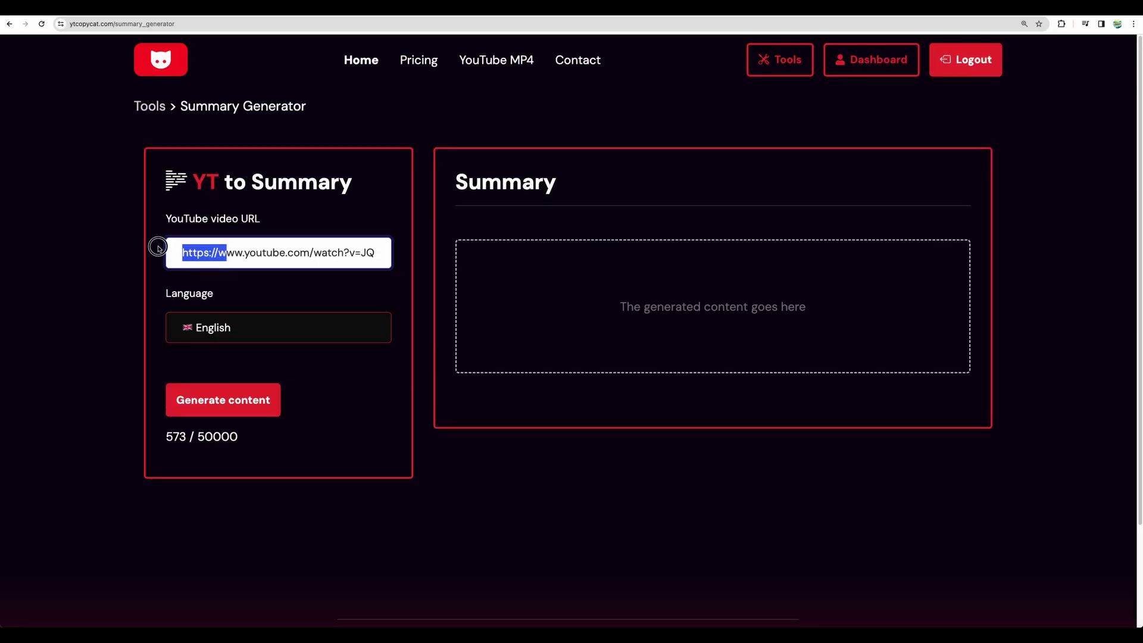
{"action": "left_click", "coordinate": [219, 252]}
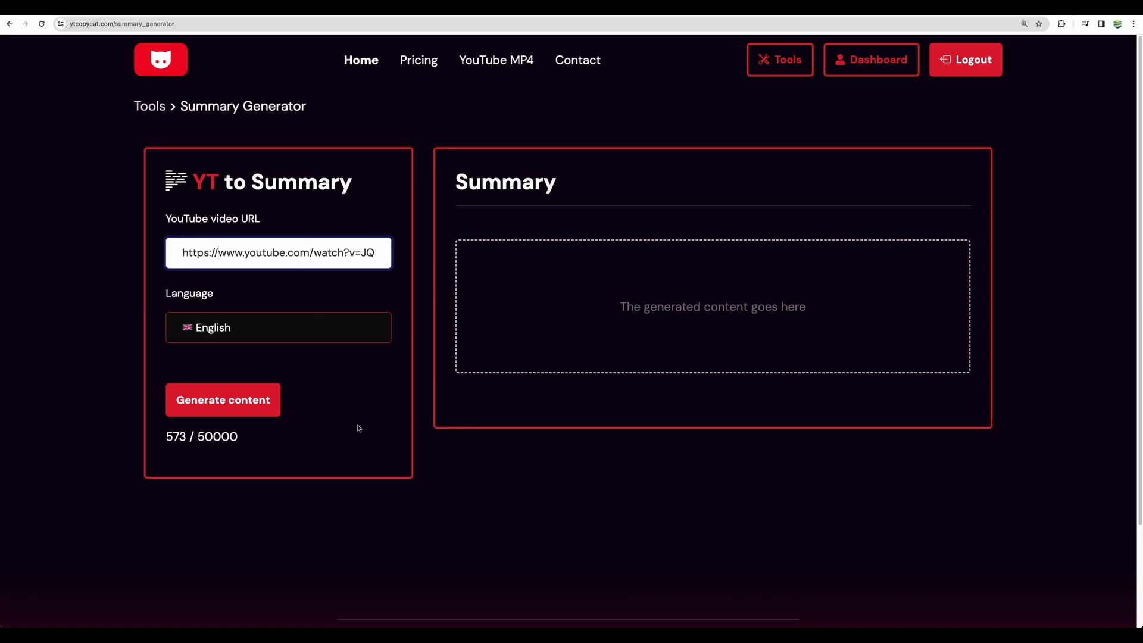
{"action": "left_click", "coordinate": [184, 408]}
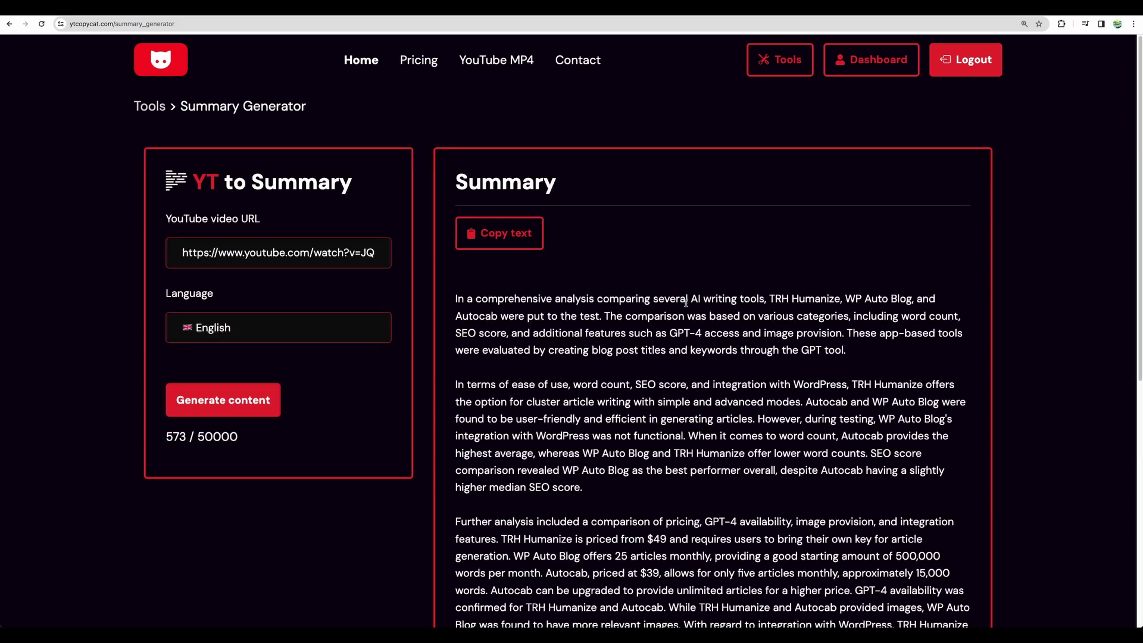
Step: Highlight the summary's opening paragraphs, conclusion, and WP Auto Blog as the most efficient tool
{"action": "scroll", "coordinate": [687, 305], "scroll_direction": "down", "scroll_amount": 3}
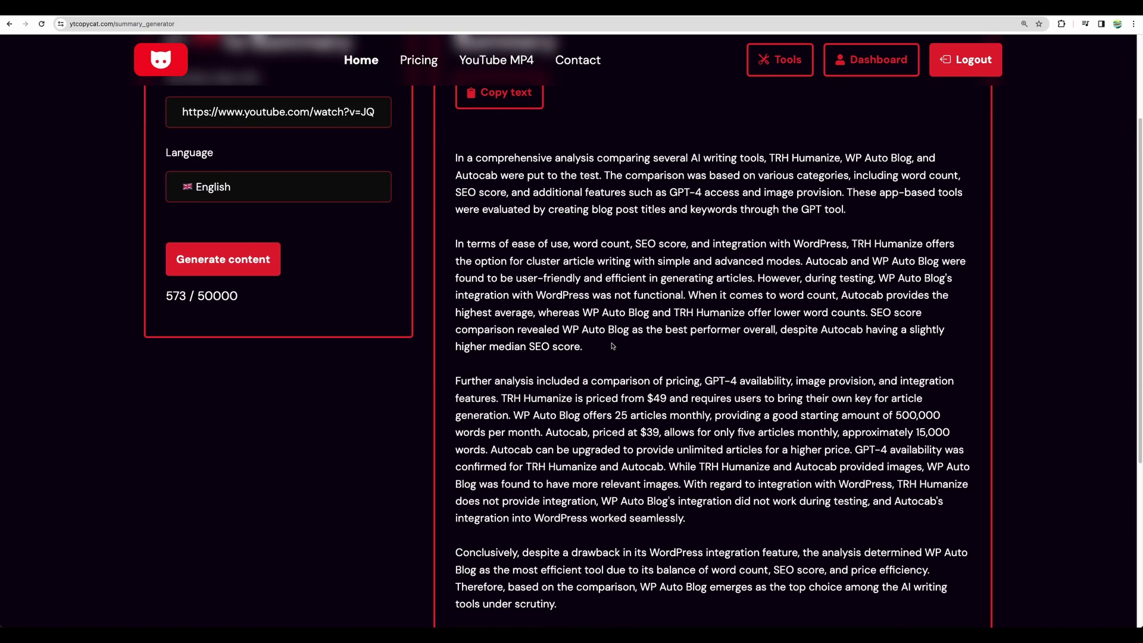
{"action": "scroll", "coordinate": [613, 348], "scroll_direction": "down", "scroll_amount": 1}
{"action": "scroll", "coordinate": [613, 339], "scroll_direction": "up", "scroll_amount": 3}
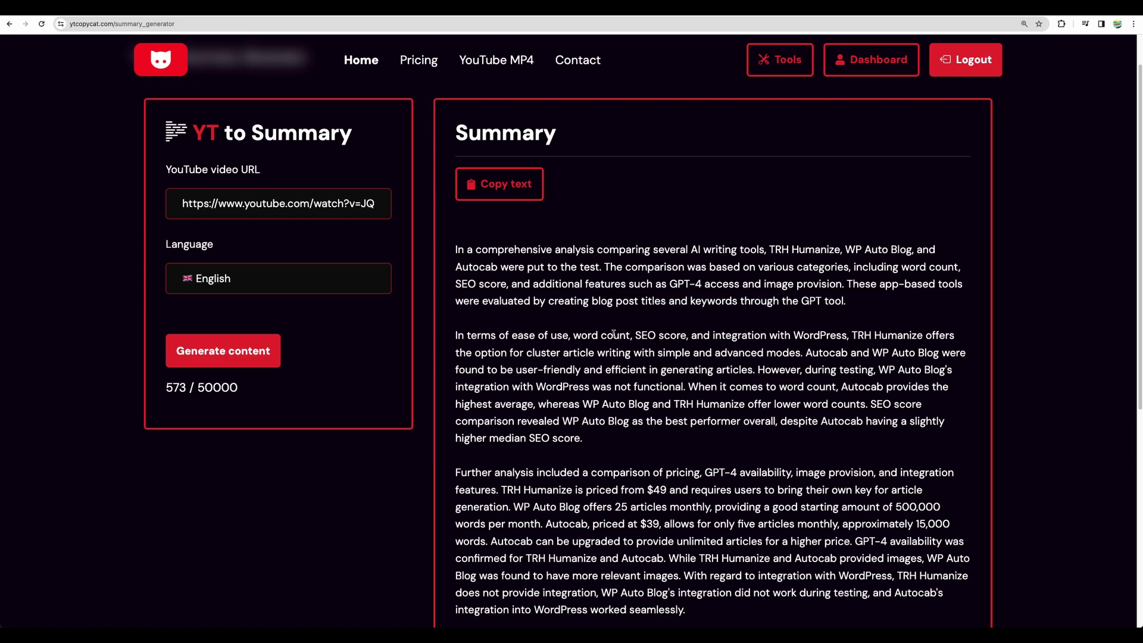
{"action": "scroll", "coordinate": [691, 297], "scroll_direction": "down", "scroll_amount": 3}
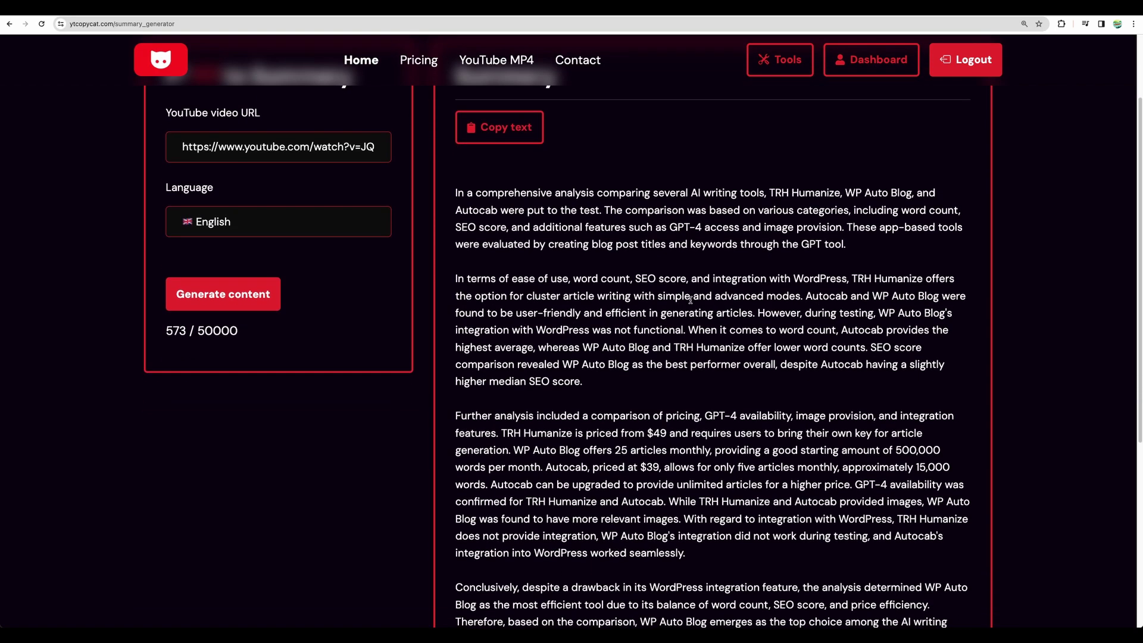
{"action": "left_click_drag", "start_coordinate": [452, 111], "coordinate": [631, 300]}
{"action": "left_click", "coordinate": [631, 301]}
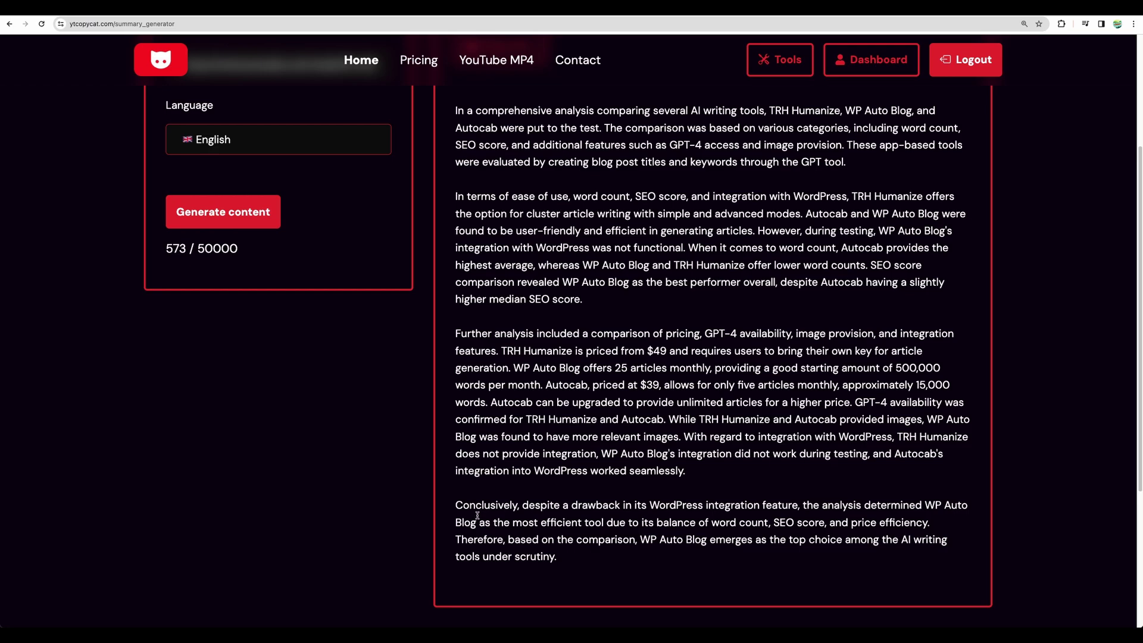
{"action": "left_click_drag", "start_coordinate": [455, 505], "coordinate": [560, 562]}
{"action": "scroll", "coordinate": [564, 538], "scroll_direction": "down", "scroll_amount": 2}
{"action": "left_click", "coordinate": [746, 440]}
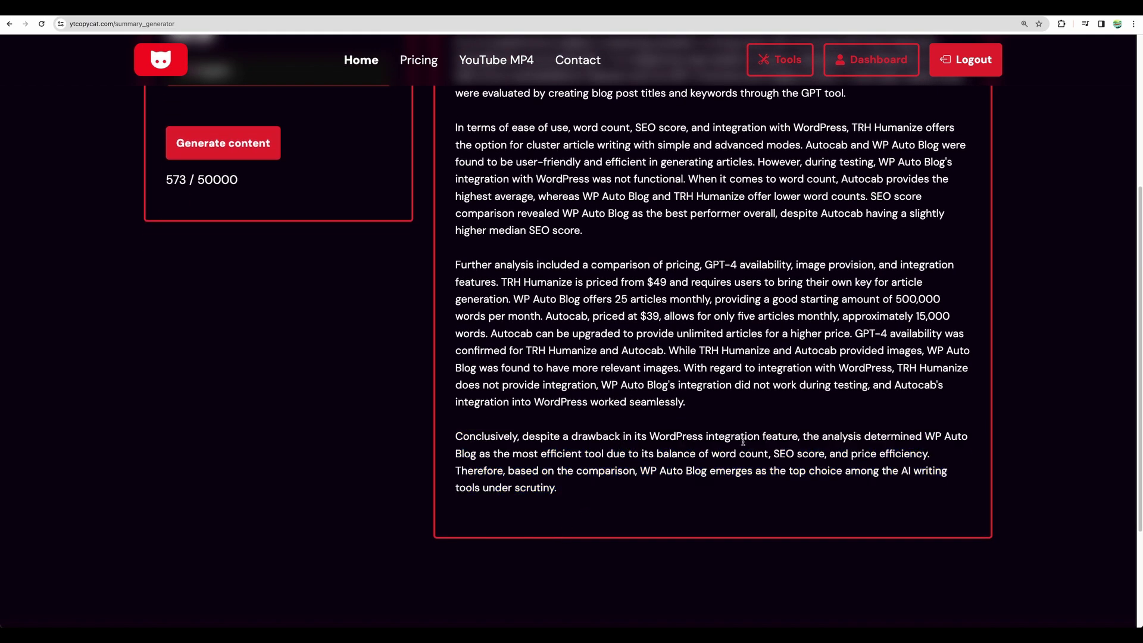
{"action": "scroll", "coordinate": [679, 509], "scroll_direction": "down", "scroll_amount": 1}
{"action": "left_click_drag", "start_coordinate": [925, 436], "coordinate": [480, 448]}
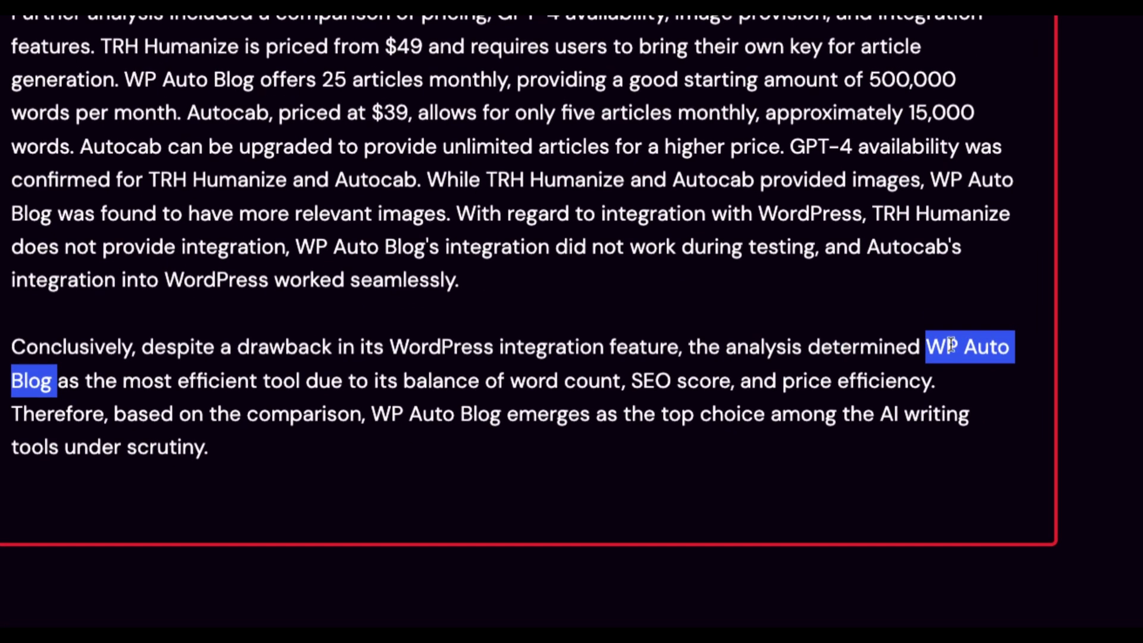
{"action": "left_click", "coordinate": [949, 345]}
{"action": "left_click_drag", "start_coordinate": [928, 345], "coordinate": [300, 383]}
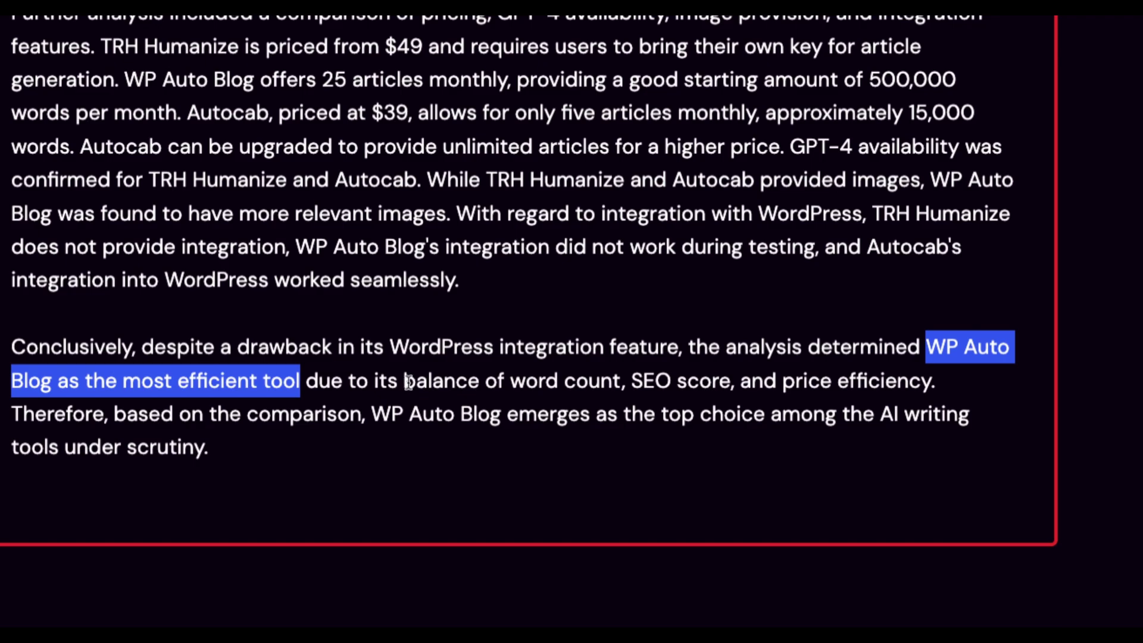
Step: Scroll back up through the summary and return to the tools overview
{"action": "scroll", "coordinate": [557, 340], "scroll_direction": "up", "scroll_amount": 4}
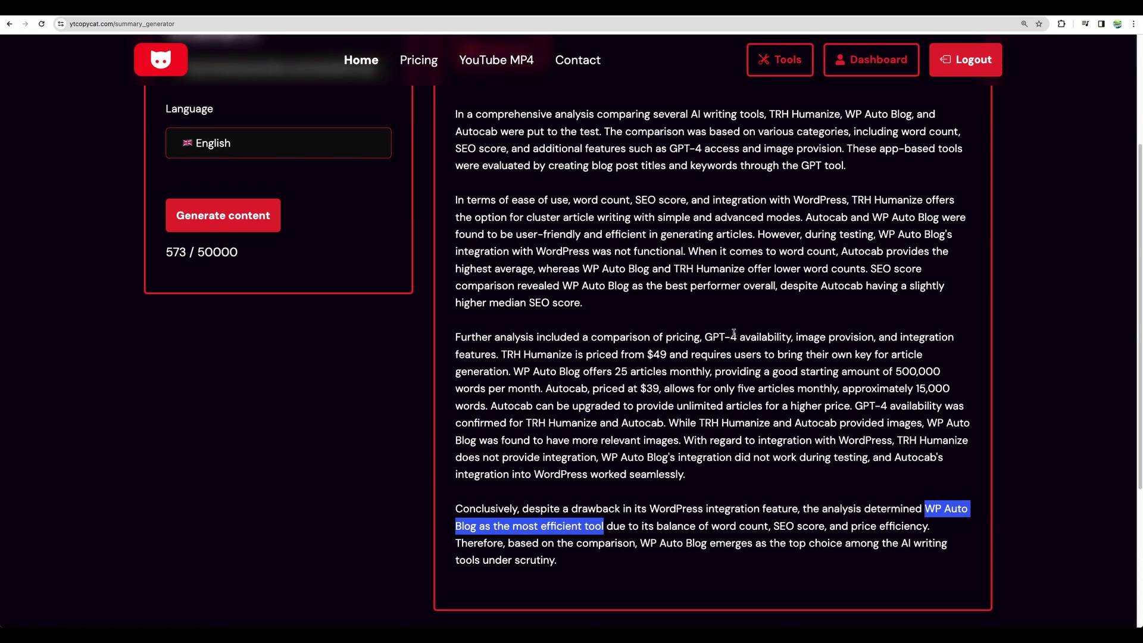
{"action": "scroll", "coordinate": [736, 337], "scroll_direction": "up", "scroll_amount": 2}
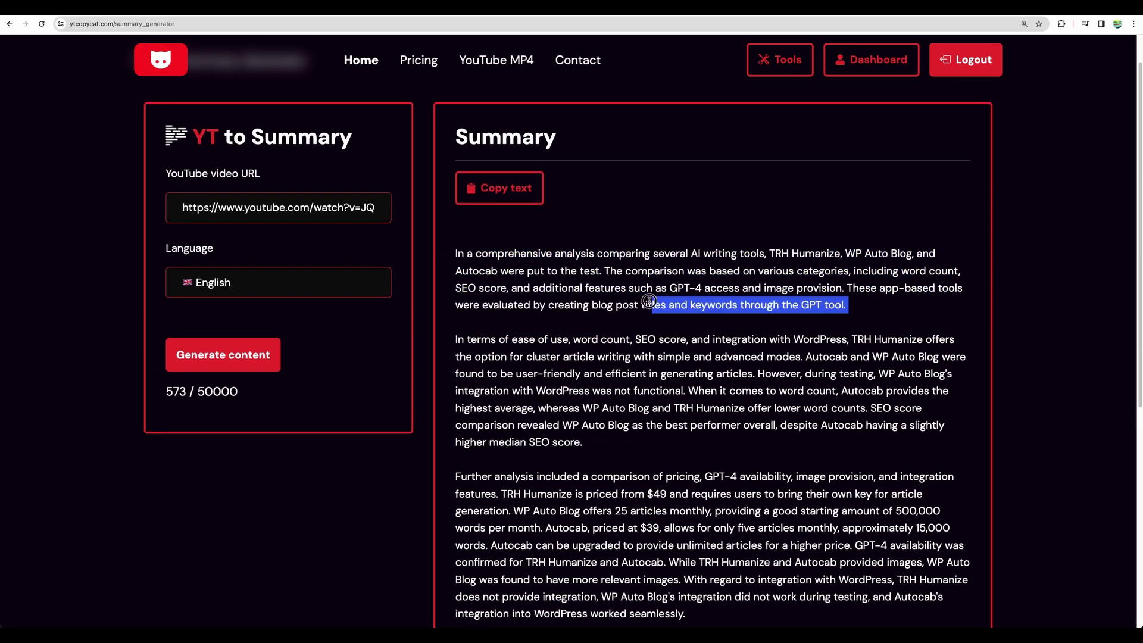
{"action": "scroll", "coordinate": [211, 146], "scroll_direction": "up", "scroll_amount": 1}
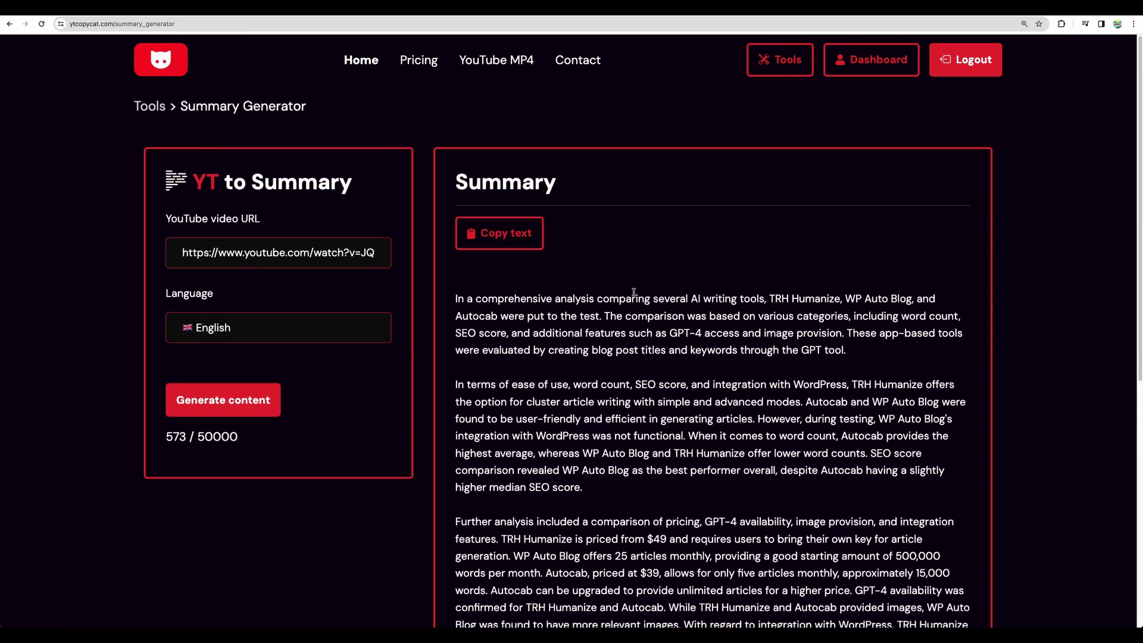
{"action": "scroll", "coordinate": [634, 363], "scroll_direction": "down", "scroll_amount": 5}
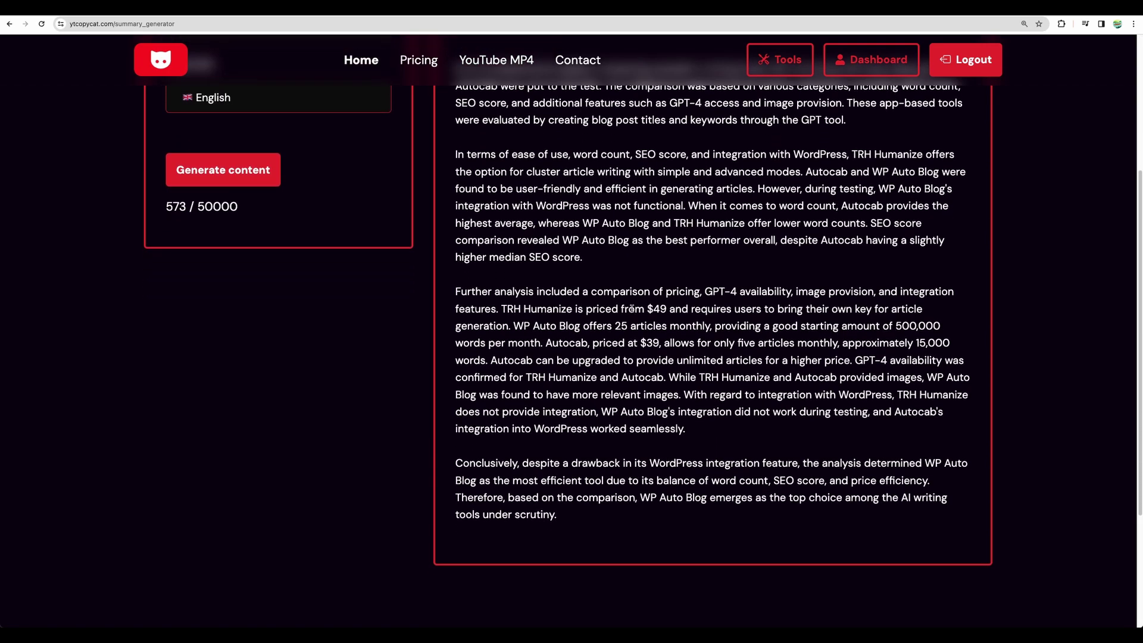
{"action": "scroll", "coordinate": [632, 308], "scroll_direction": "up", "scroll_amount": 3}
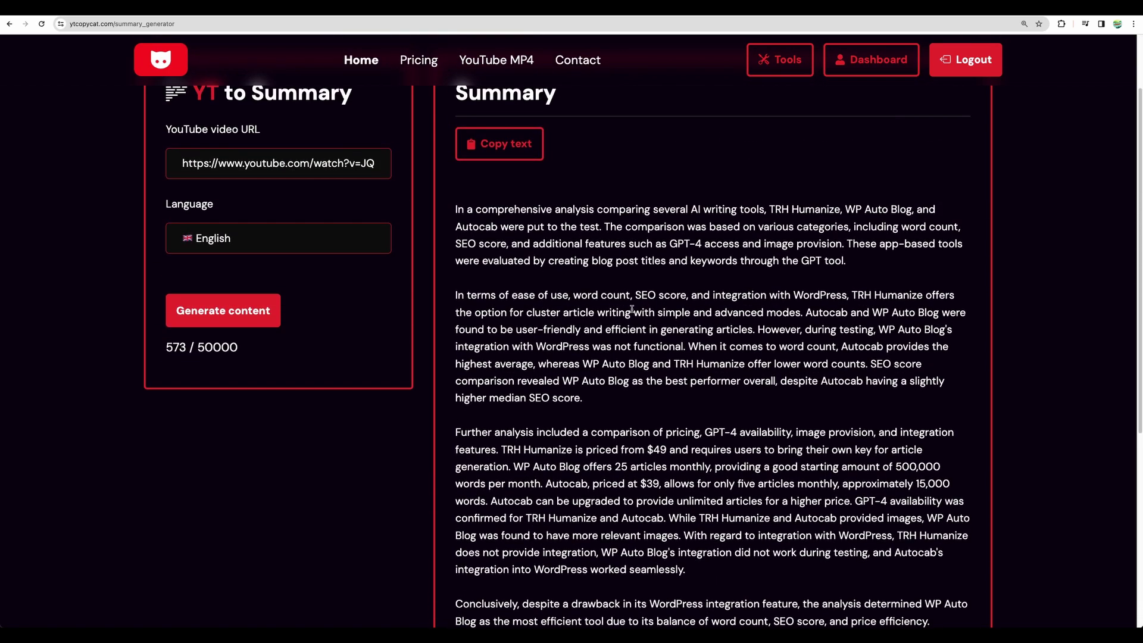
{"action": "key", "text": "alt+Left"}
Step: Open YouTube to Custom, paste the video URL and the three 30-second shorts-script prompt
{"action": "scroll", "coordinate": [509, 305], "scroll_direction": "down", "scroll_amount": 2}
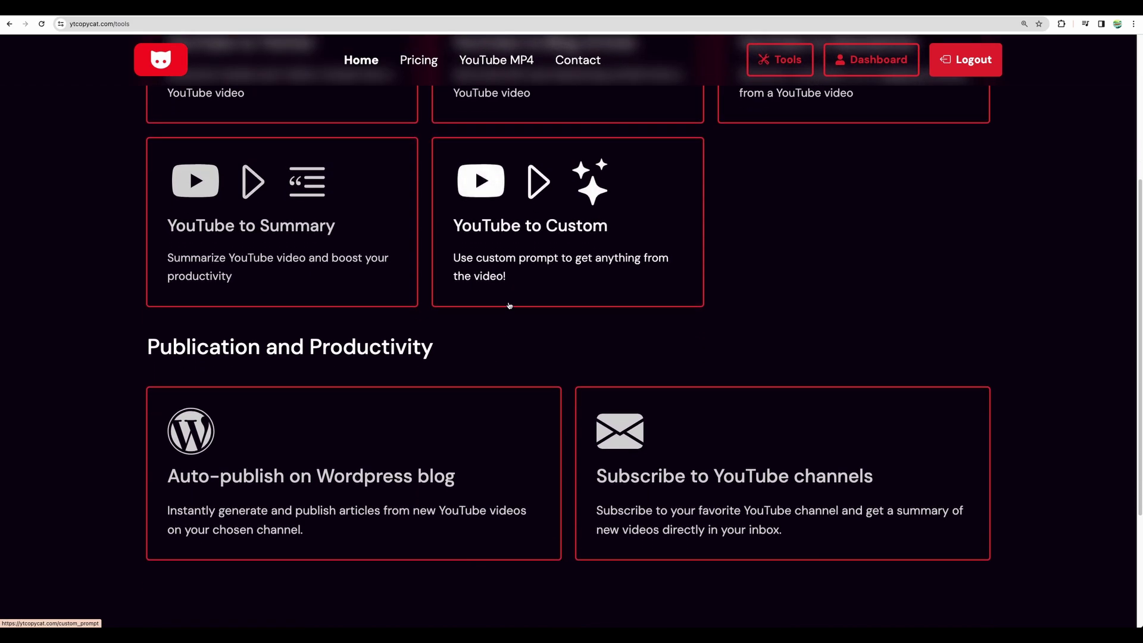
{"action": "scroll", "coordinate": [510, 305], "scroll_direction": "up", "scroll_amount": 1}
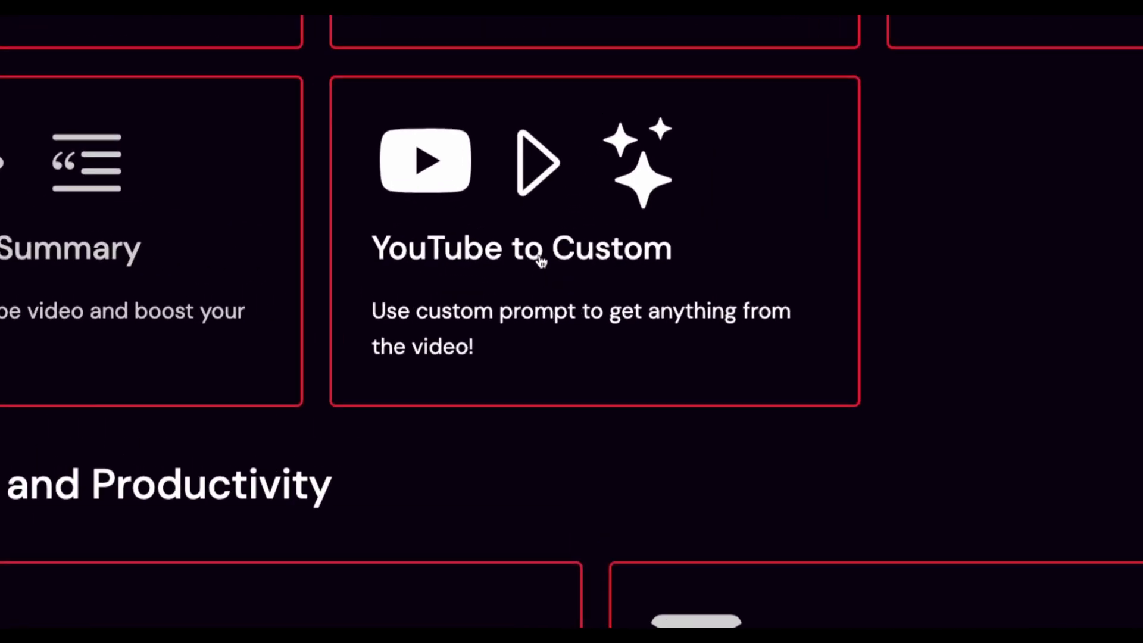
{"action": "left_click", "coordinate": [542, 262]}
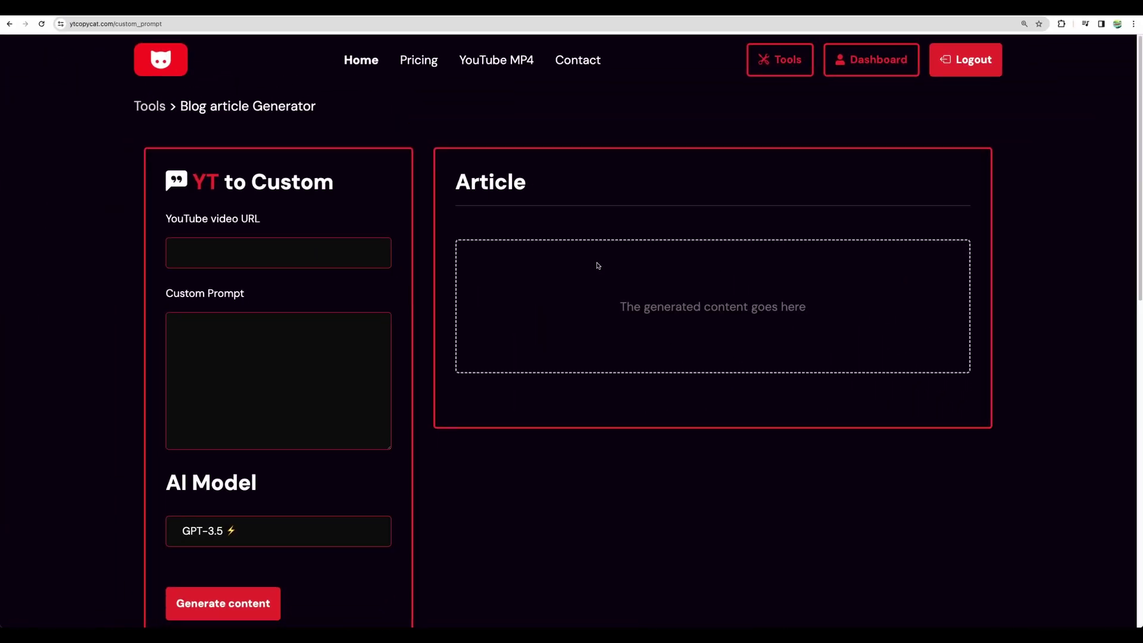
{"action": "left_click", "coordinate": [34, 232]}
{"action": "key", "text": "ctrl+v"}
{"action": "left_click", "coordinate": [212, 326]}
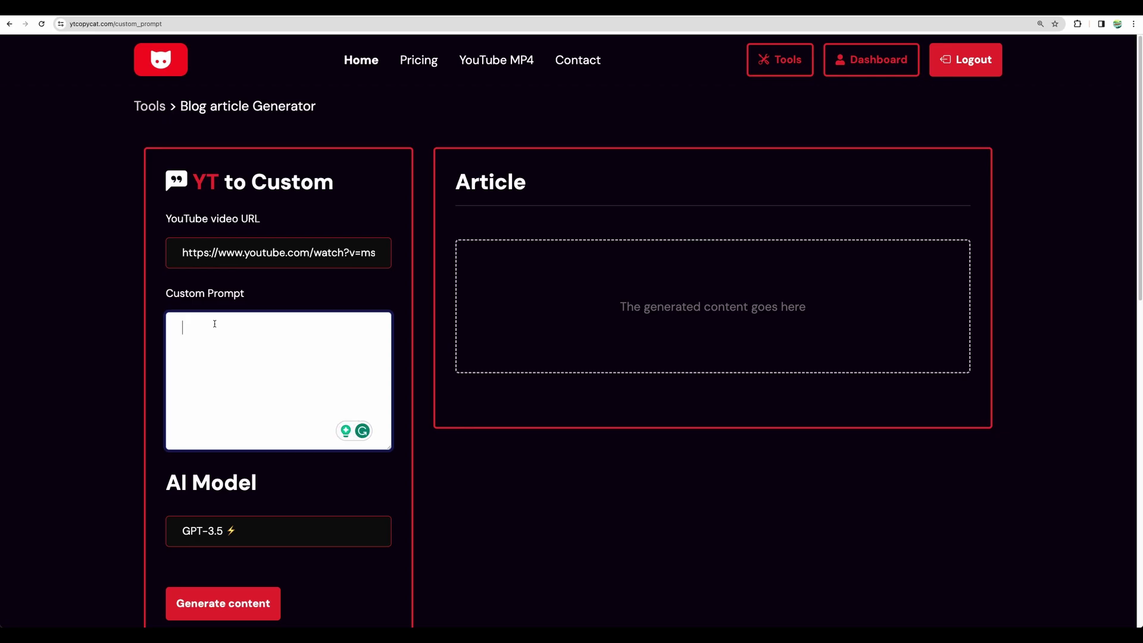
{"action": "type", "text": "Generate three 30-second YouTube short scripts for this video, highlighting the tool's most notable, valuable features of the tool being reviewed."}
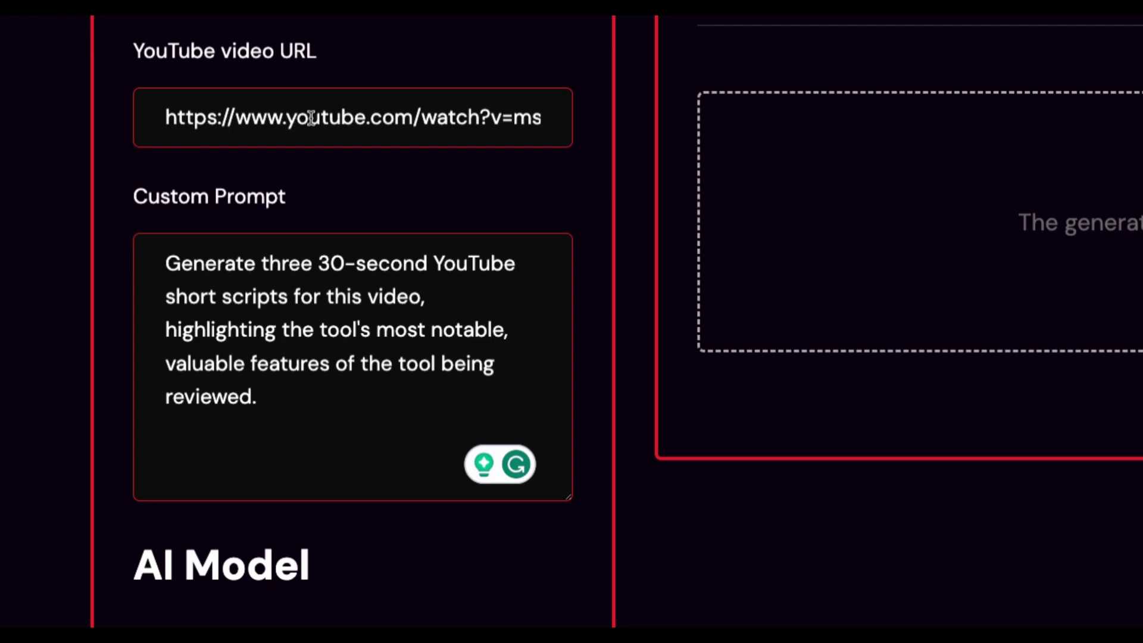
Step: Choose GPT-4 in the AI Model dropdown and run Generate content for the shorts scripts
{"action": "scroll", "coordinate": [235, 306], "scroll_direction": "down", "scroll_amount": 3}
{"action": "left_click", "coordinate": [208, 366]}
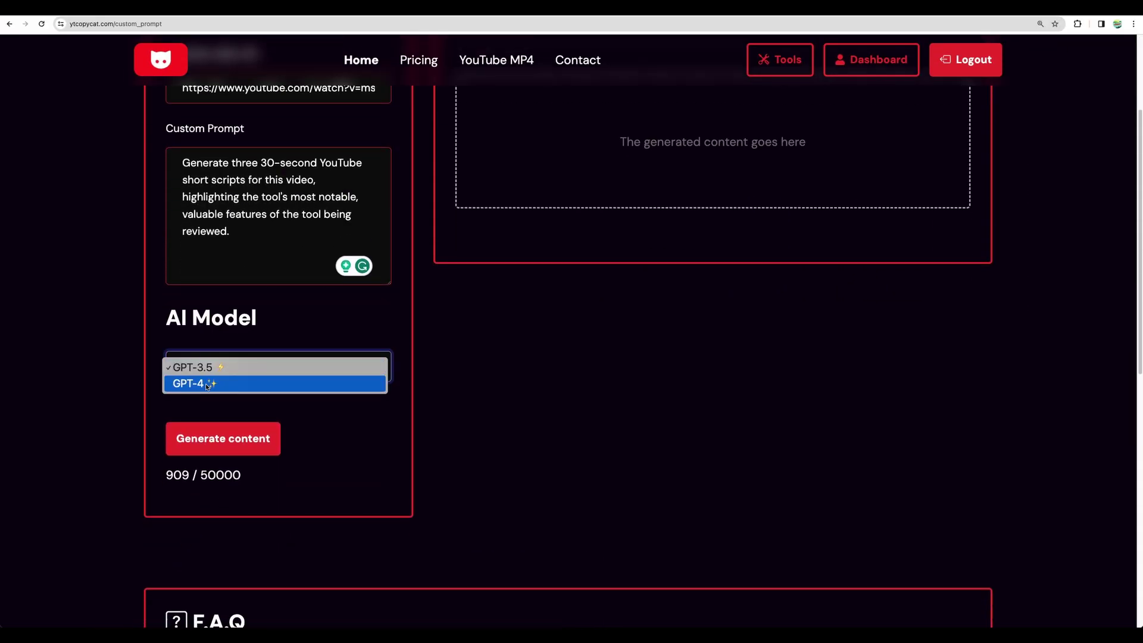
{"action": "left_click", "coordinate": [206, 384]}
{"action": "left_click", "coordinate": [247, 444]}
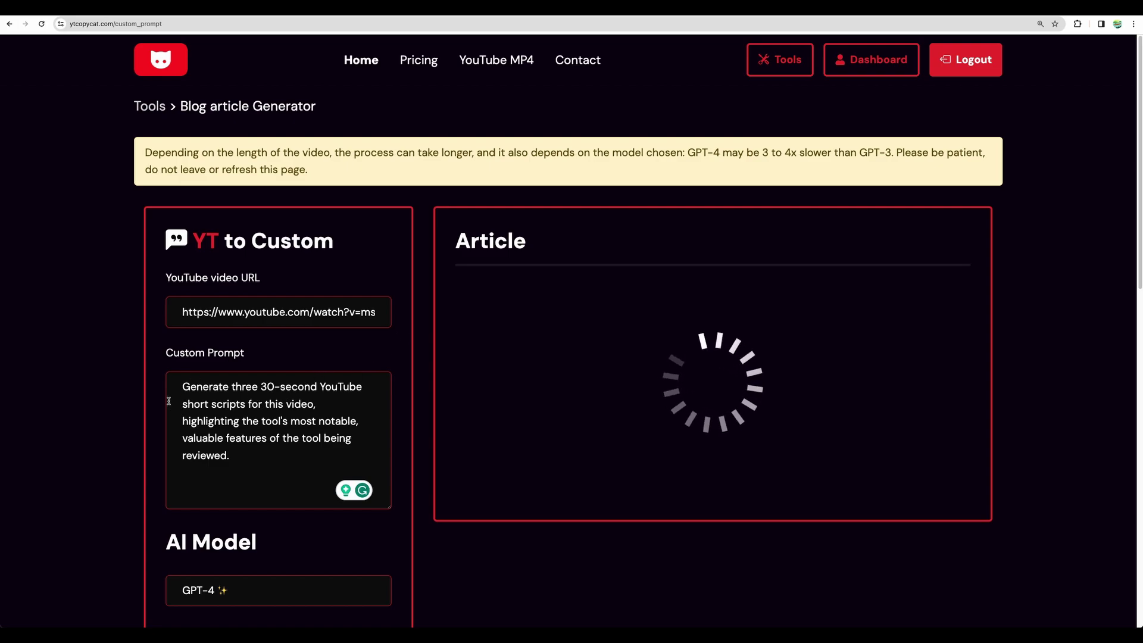
{"action": "scroll", "coordinate": [178, 399], "scroll_direction": "down", "scroll_amount": 2}
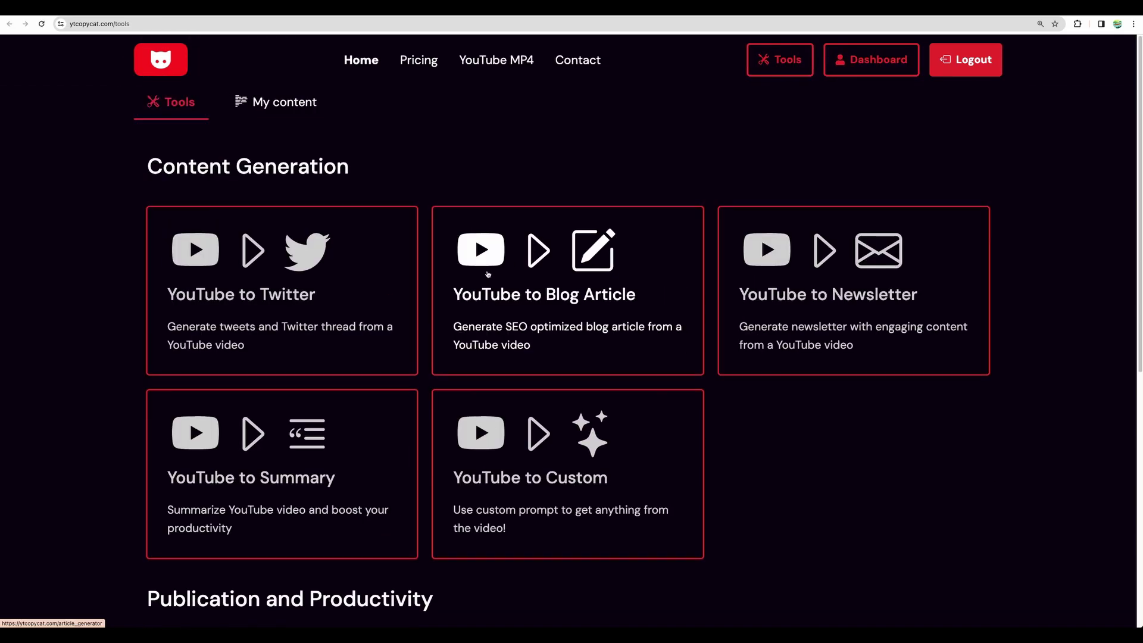
{"action": "scroll", "coordinate": [421, 260], "scroll_direction": "down", "scroll_amount": 1}
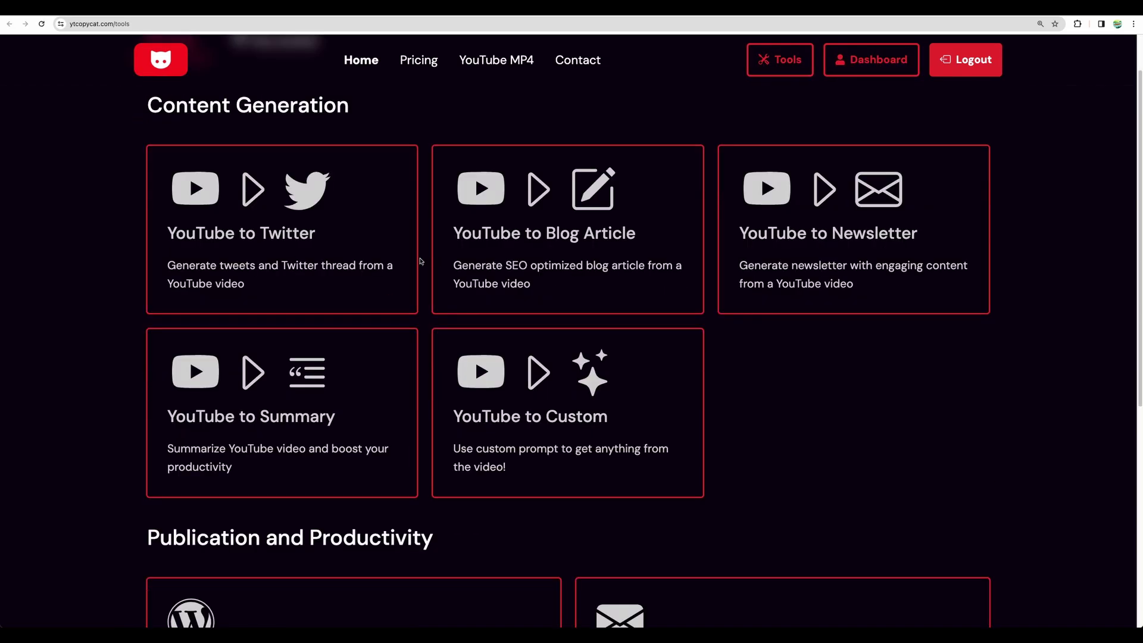
{"action": "scroll", "coordinate": [422, 261], "scroll_direction": "down", "scroll_amount": 1}
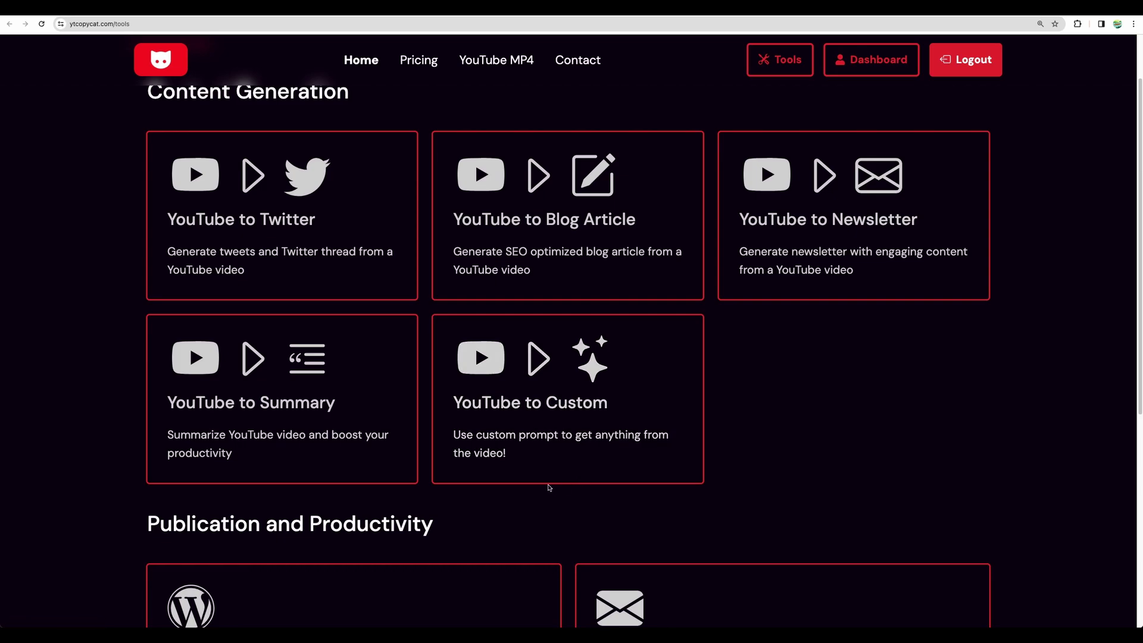
Step: Review the finished shorts scripts, highlighting Script 1's opening and the narrator's lines about actors and voices
{"action": "left_click", "coordinate": [539, 482]}
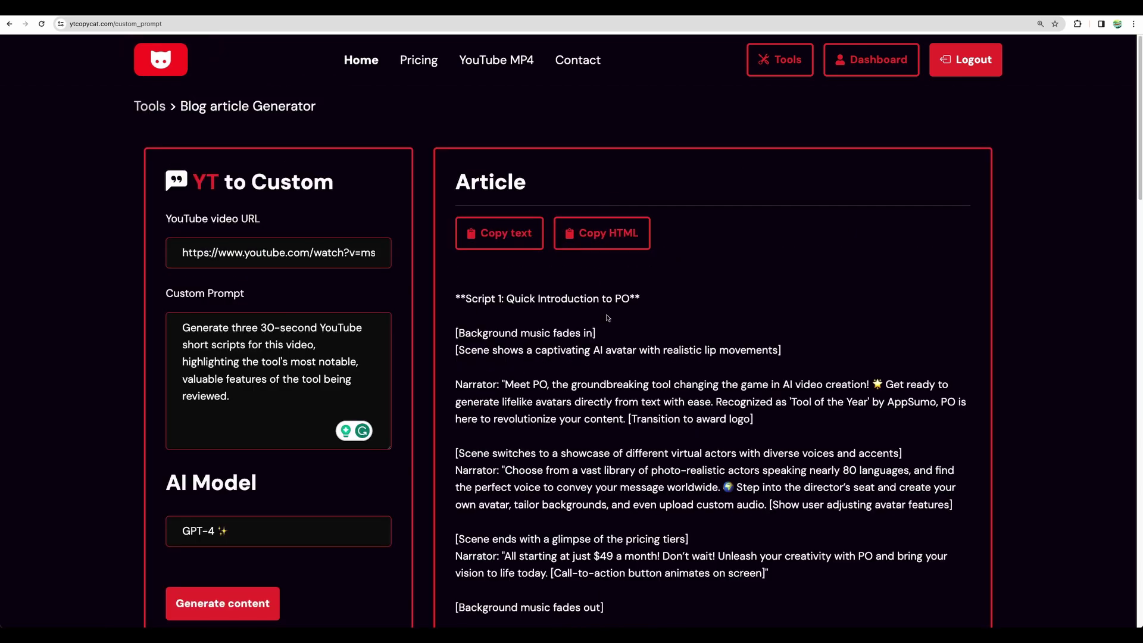
{"action": "scroll", "coordinate": [544, 311], "scroll_direction": "down", "scroll_amount": 3}
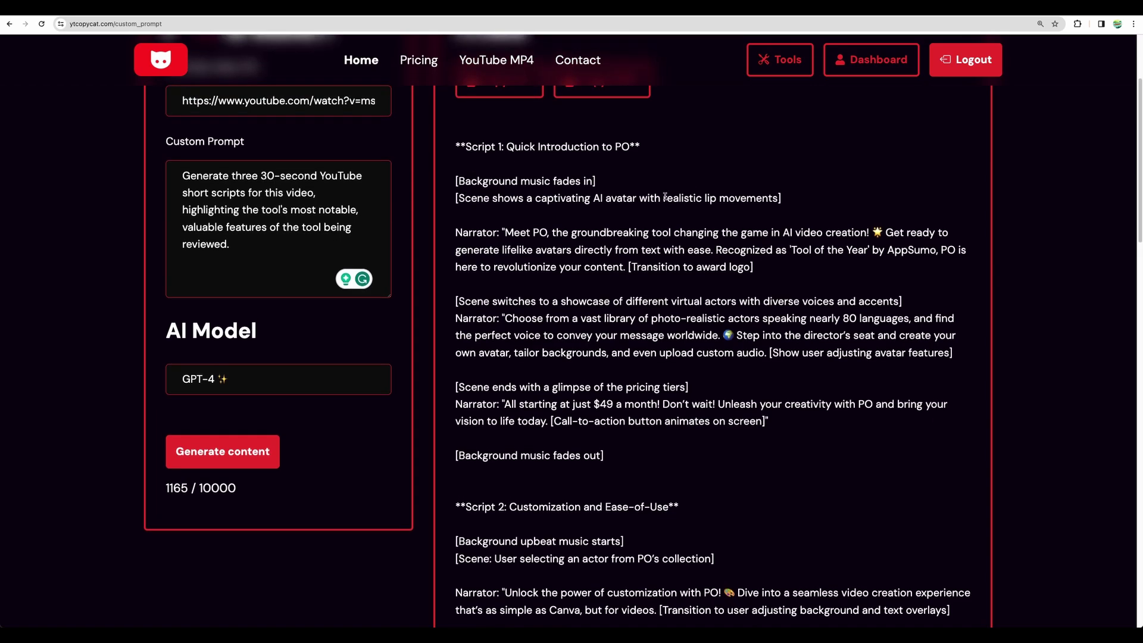
{"action": "left_click_drag", "start_coordinate": [456, 181], "coordinate": [578, 181]}
{"action": "left_click_drag", "start_coordinate": [503, 232], "coordinate": [565, 247]}
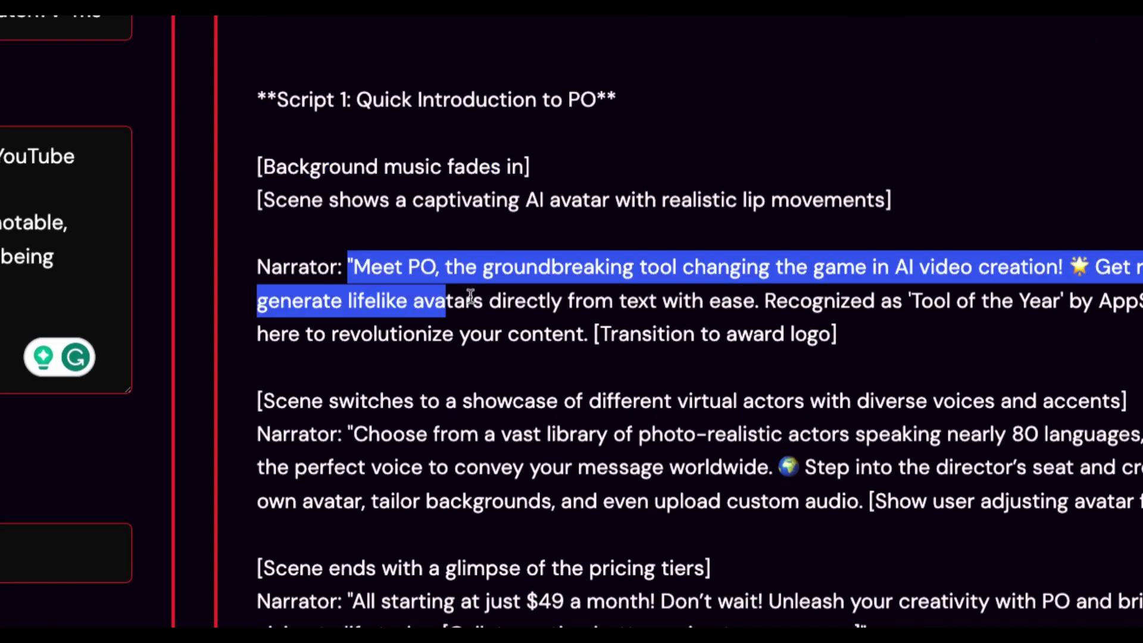
{"action": "left_click_drag", "start_coordinate": [470, 296], "coordinate": [812, 331]}
{"action": "scroll", "coordinate": [812, 331], "scroll_direction": "down", "scroll_amount": 3}
{"action": "left_click_drag", "start_coordinate": [264, 181], "coordinate": [785, 181]}
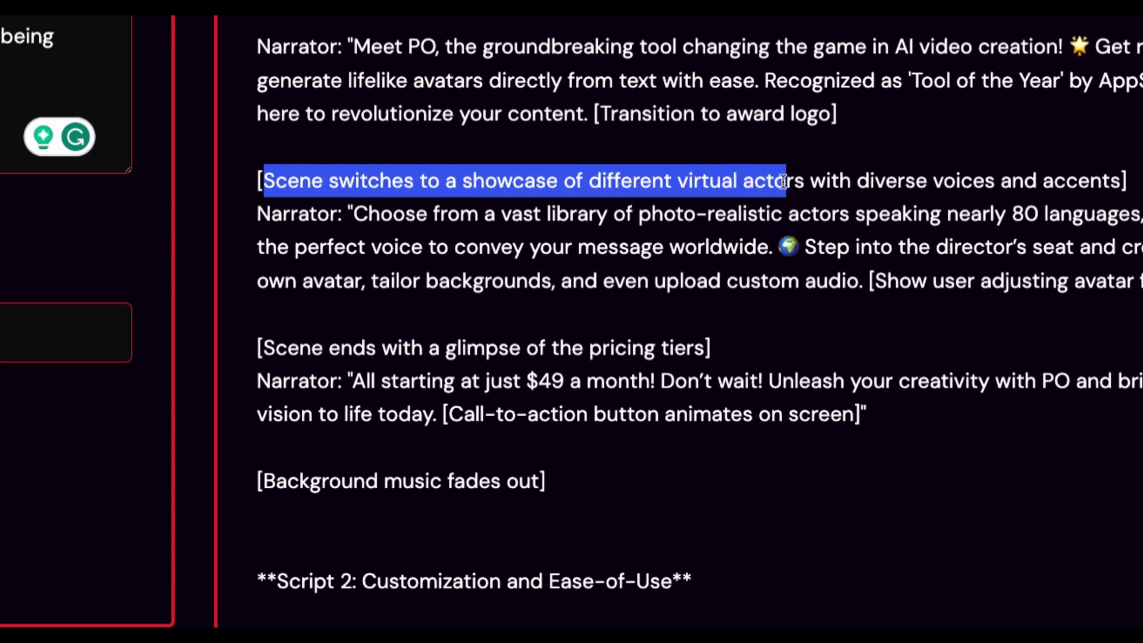
{"action": "left_click", "coordinate": [355, 212]}
{"action": "left_click_drag", "start_coordinate": [355, 212], "coordinate": [659, 281]}
{"action": "left_click", "coordinate": [660, 280]}
{"action": "scroll", "coordinate": [659, 280], "scroll_direction": "down", "scroll_amount": 3}
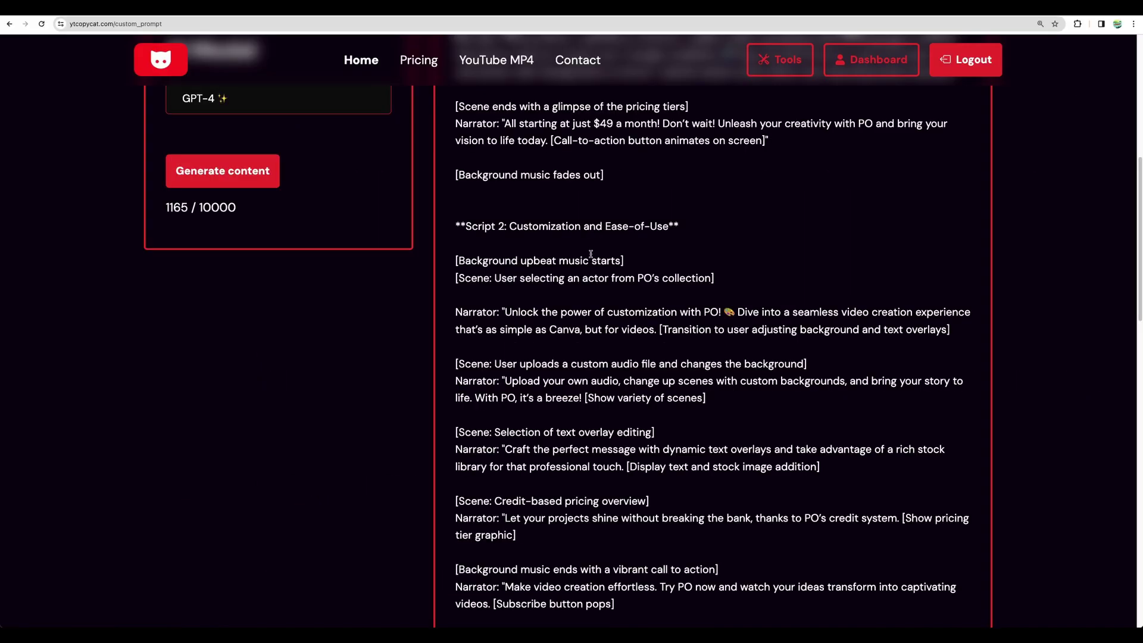
{"action": "scroll", "coordinate": [591, 254], "scroll_direction": "down", "scroll_amount": 10}
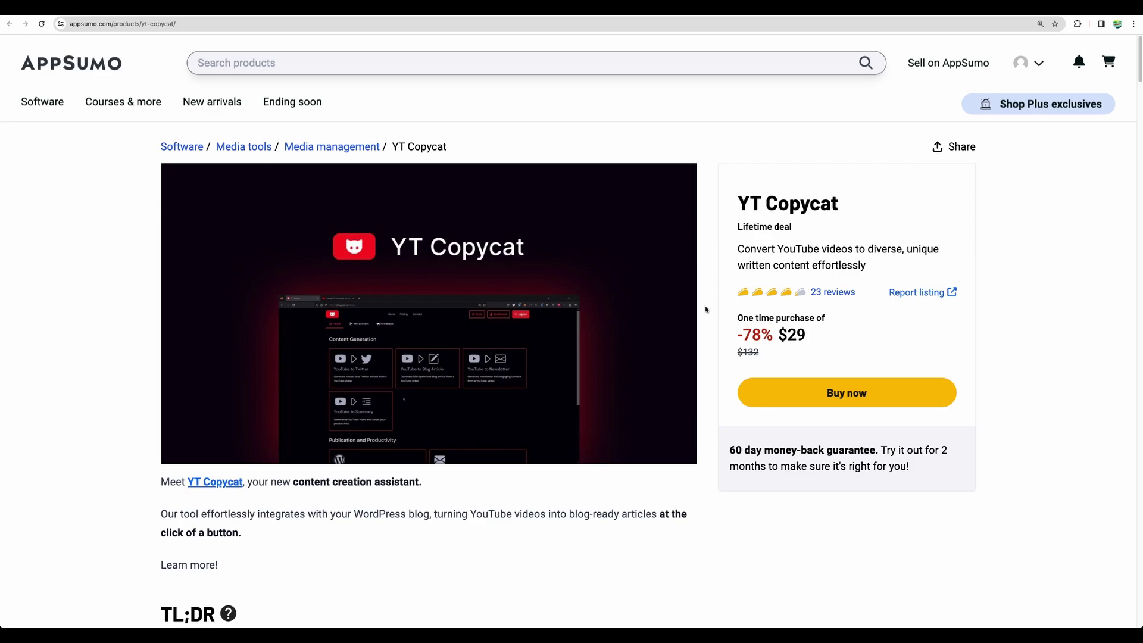
{"action": "scroll", "coordinate": [707, 310], "scroll_direction": "down", "scroll_amount": 1}
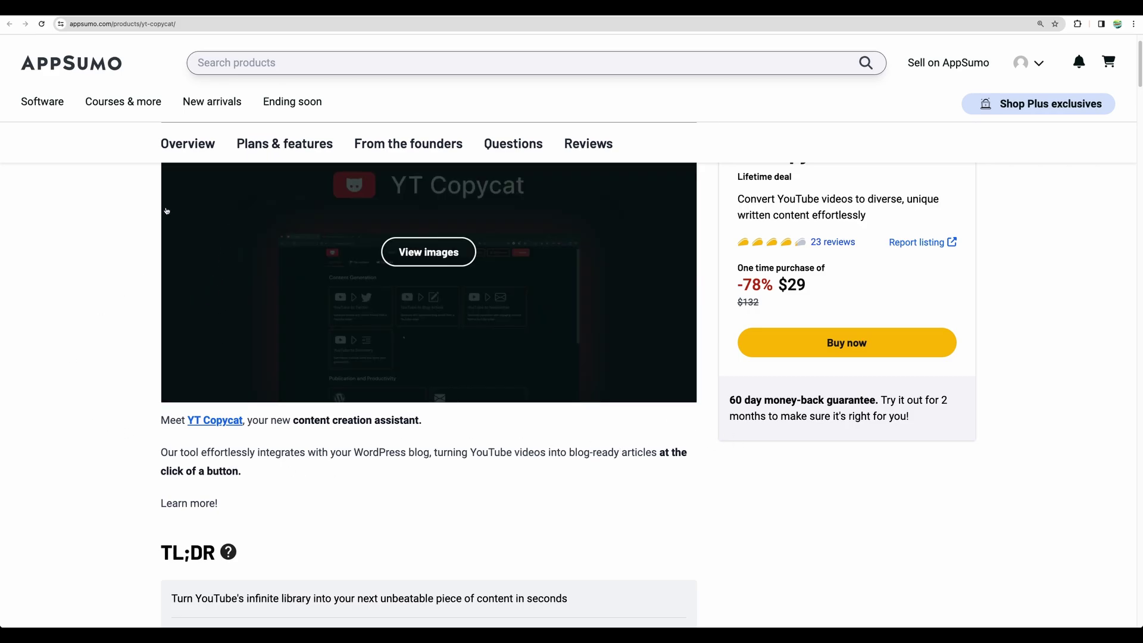
{"action": "double_click", "coordinate": [380, 453]}
{"action": "double_click", "coordinate": [419, 452]}
{"action": "triple_click", "coordinate": [419, 452]}
{"action": "left_click", "coordinate": [382, 420]}
{"action": "scroll", "coordinate": [383, 419], "scroll_direction": "up", "scroll_amount": 1}
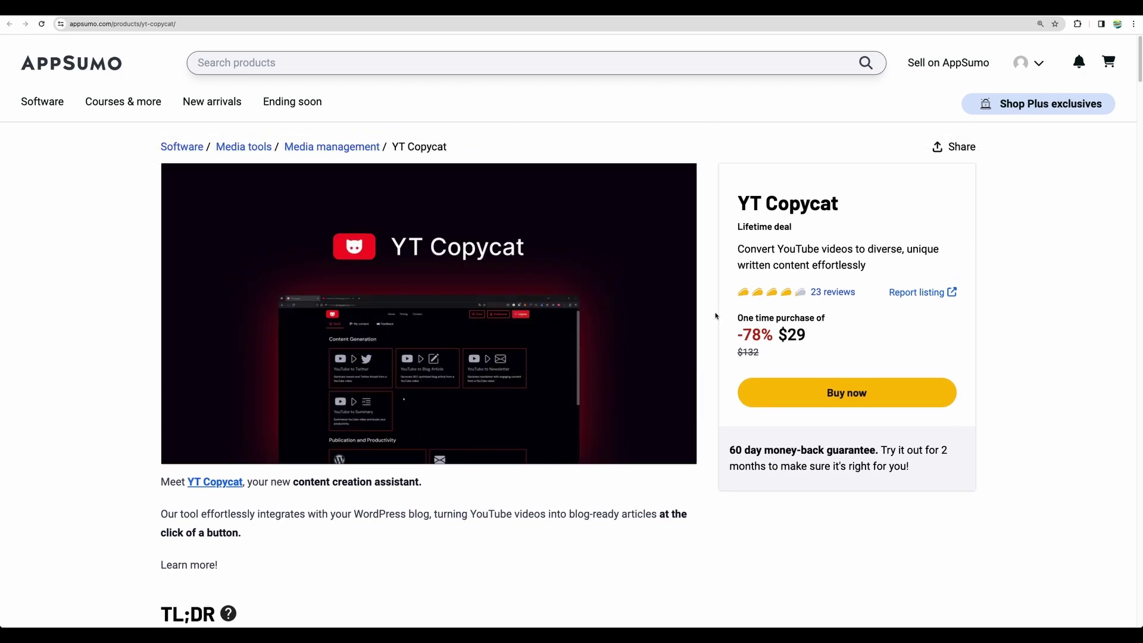
{"action": "scroll", "coordinate": [717, 315], "scroll_direction": "down", "scroll_amount": 6}
{"action": "scroll", "coordinate": [685, 359], "scroll_direction": "down", "scroll_amount": 6}
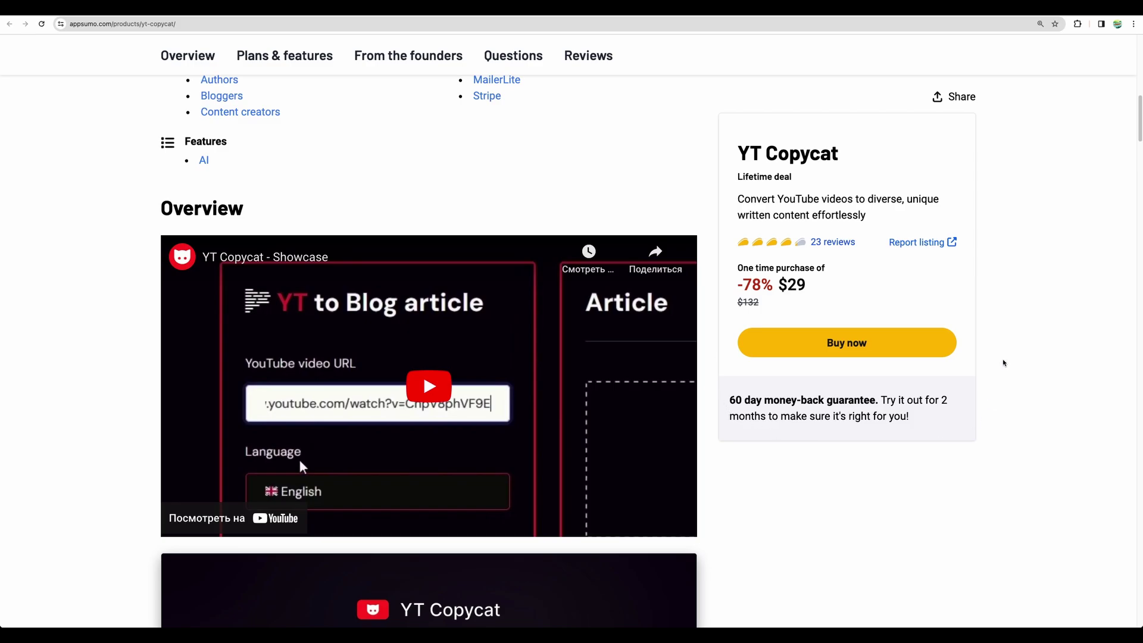
{"action": "scroll", "coordinate": [712, 291], "scroll_direction": "down", "scroll_amount": 6}
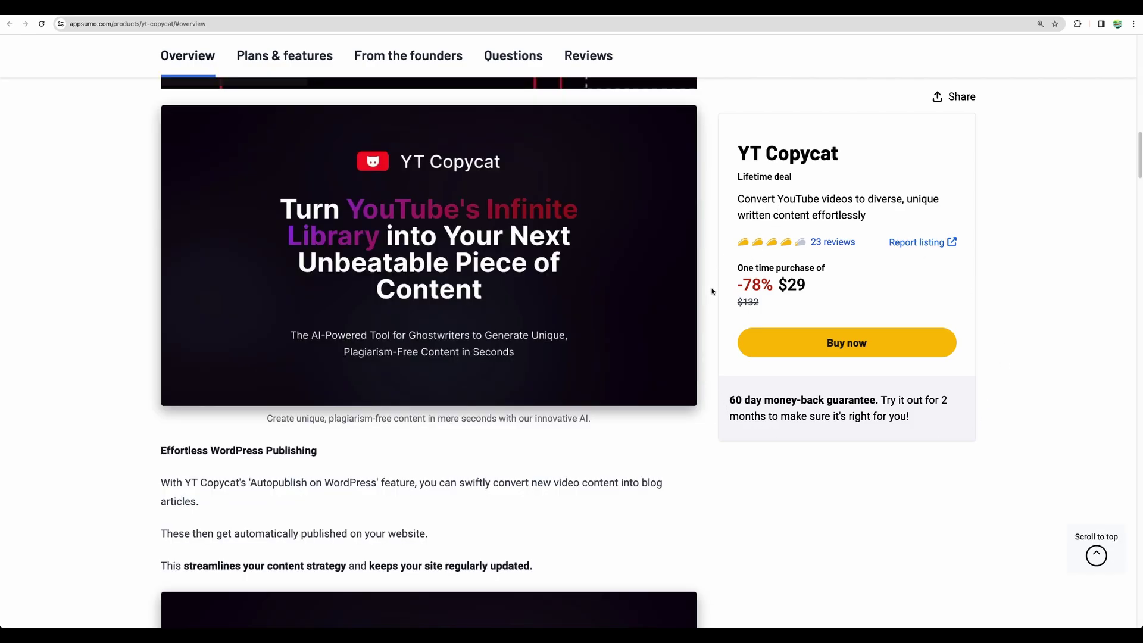
{"action": "scroll", "coordinate": [712, 291], "scroll_direction": "up", "scroll_amount": 5}
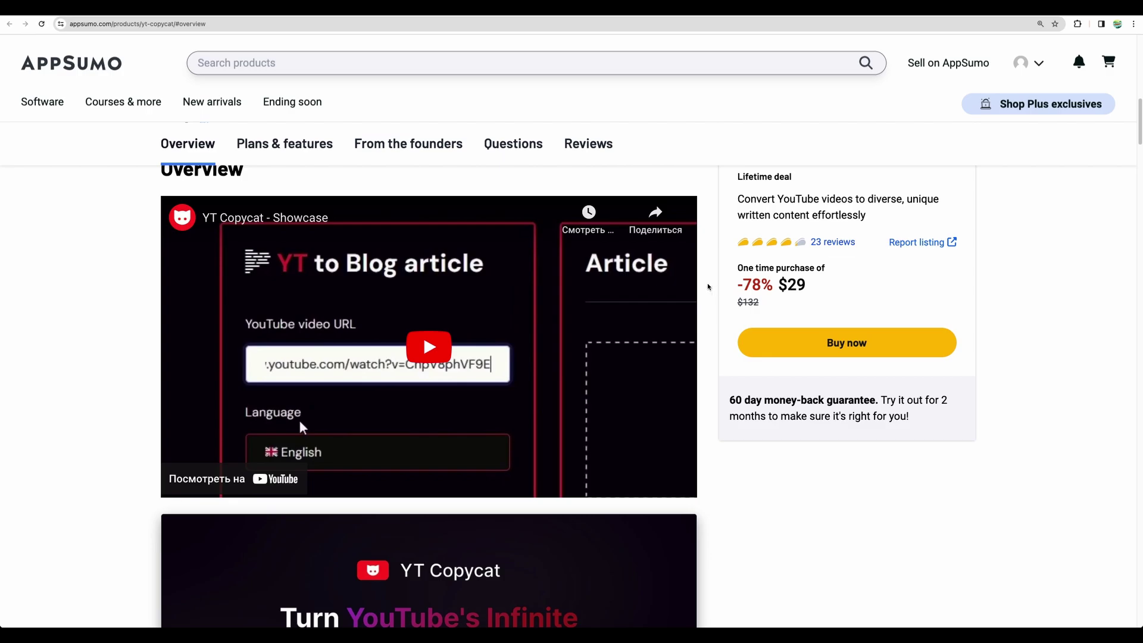
{"action": "scroll", "coordinate": [708, 287], "scroll_direction": "up", "scroll_amount": 1}
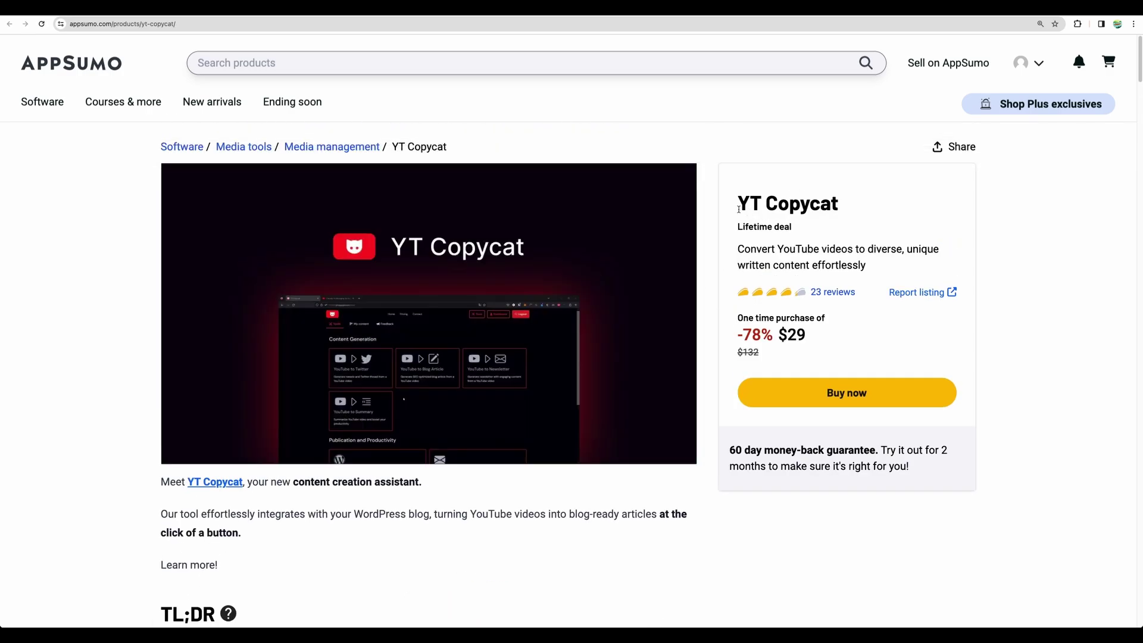
{"action": "left_click_drag", "start_coordinate": [733, 204], "coordinate": [849, 205]}
{"action": "left_click", "coordinate": [849, 206]}
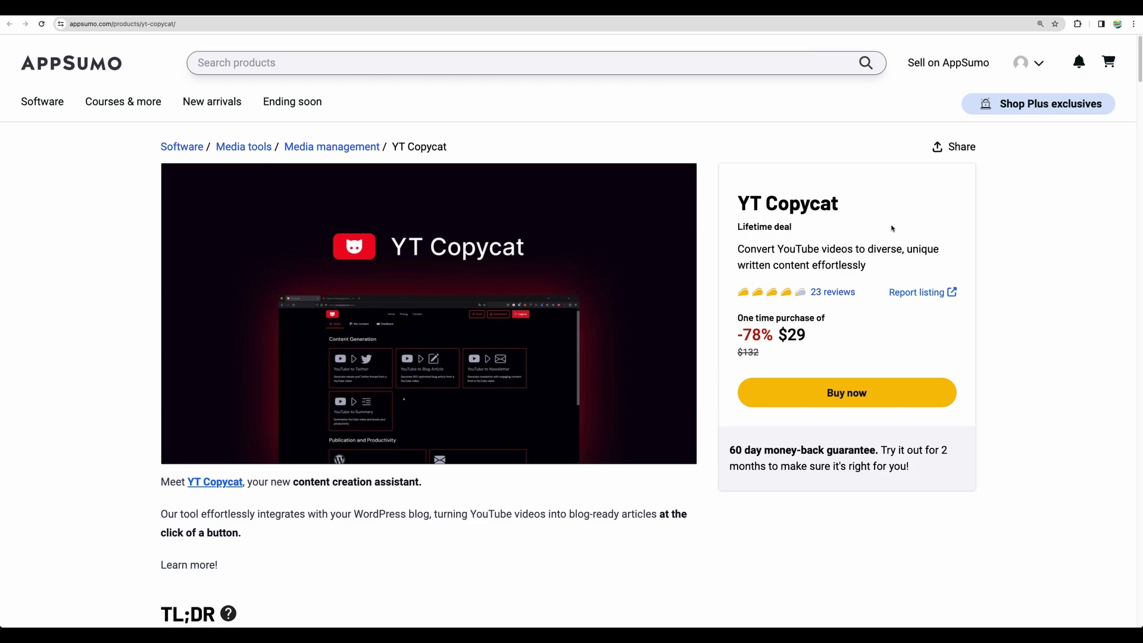
{"action": "mouse_move", "coordinate": [405, 369]}
{"action": "scroll", "coordinate": [715, 353], "scroll_direction": "down", "scroll_amount": 1}
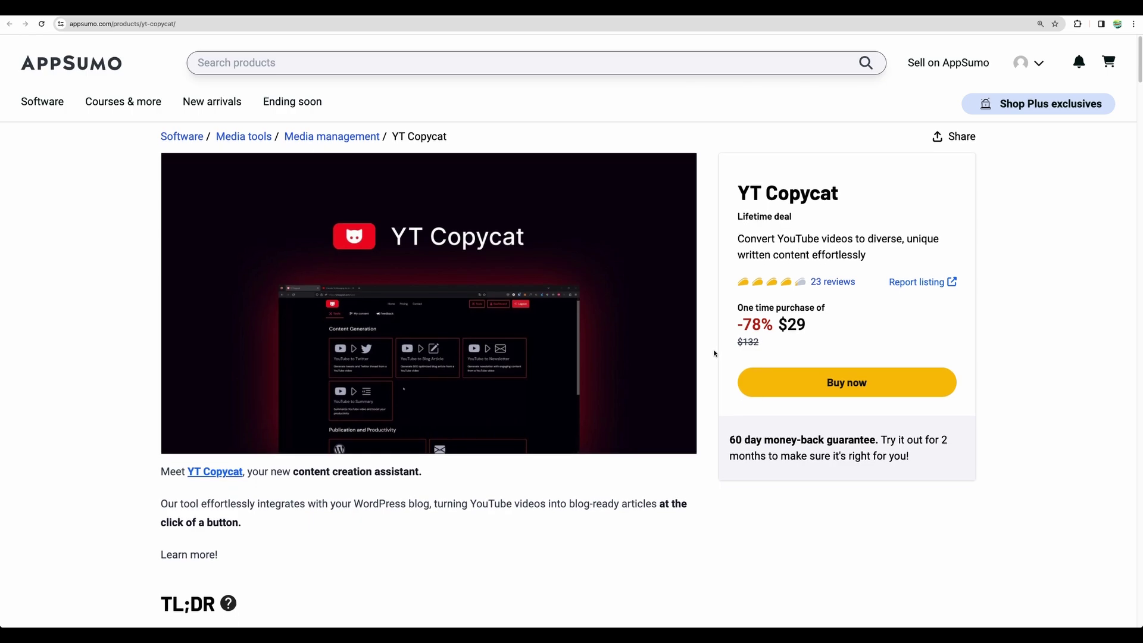
{"action": "scroll", "coordinate": [715, 353], "scroll_direction": "down", "scroll_amount": 2}
{"action": "scroll", "coordinate": [716, 354], "scroll_direction": "up", "scroll_amount": 2}
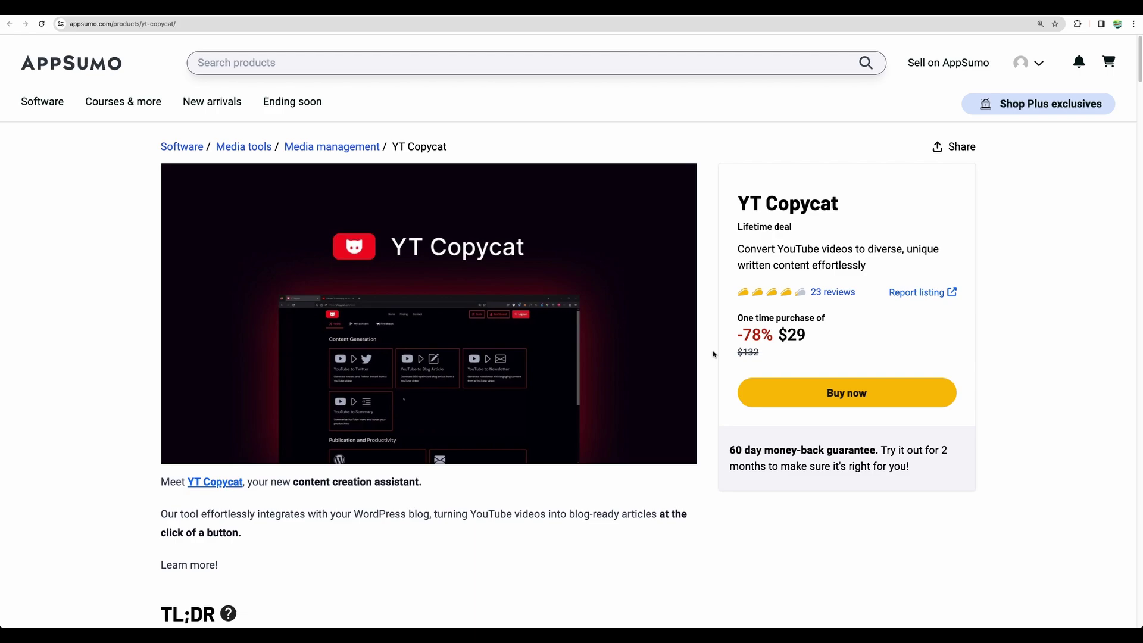
{"action": "scroll", "coordinate": [714, 352], "scroll_direction": "down", "scroll_amount": 2}
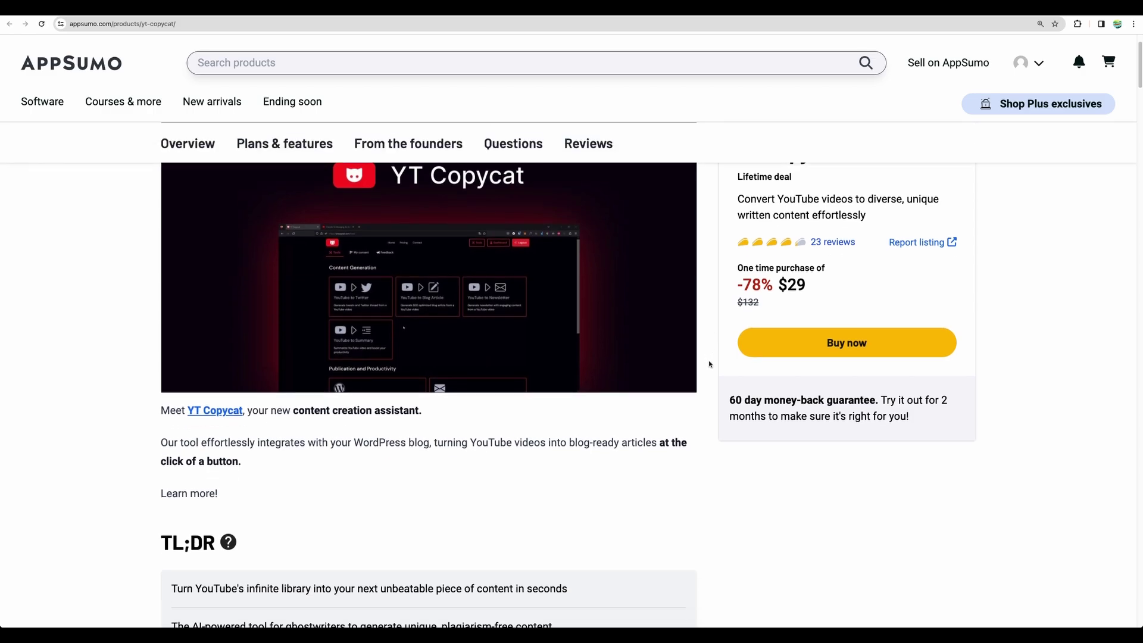
{"action": "scroll", "coordinate": [708, 363], "scroll_direction": "down", "scroll_amount": 6}
{"action": "scroll", "coordinate": [709, 368], "scroll_direction": "down", "scroll_amount": 2}
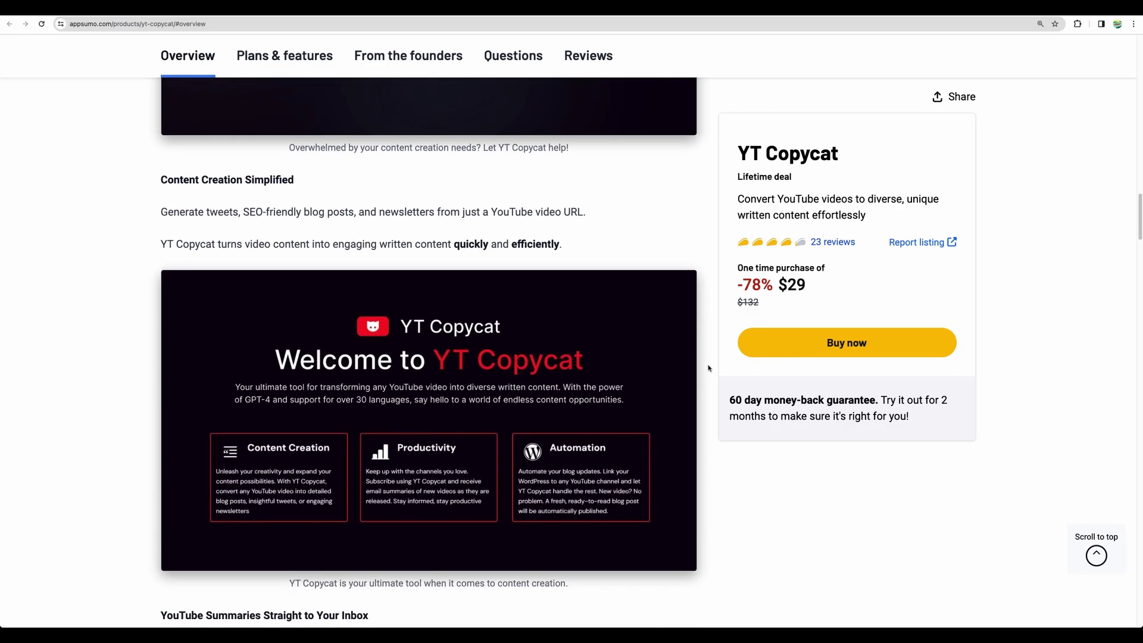
{"action": "scroll", "coordinate": [708, 368], "scroll_direction": "down", "scroll_amount": 12}
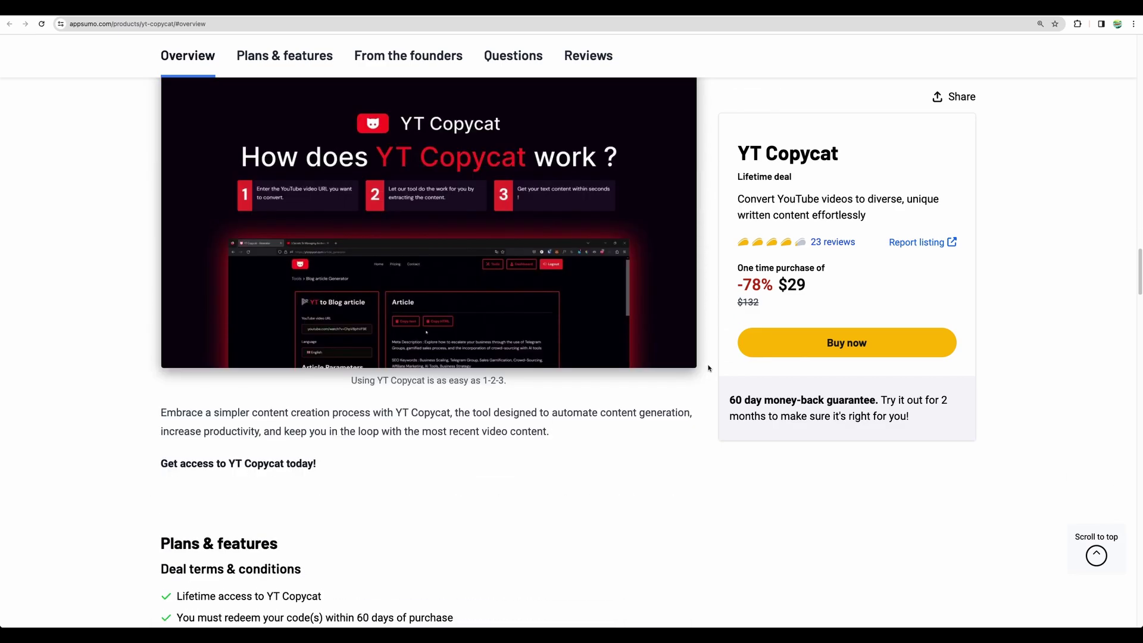
{"action": "scroll", "coordinate": [708, 368], "scroll_direction": "up", "scroll_amount": 20}
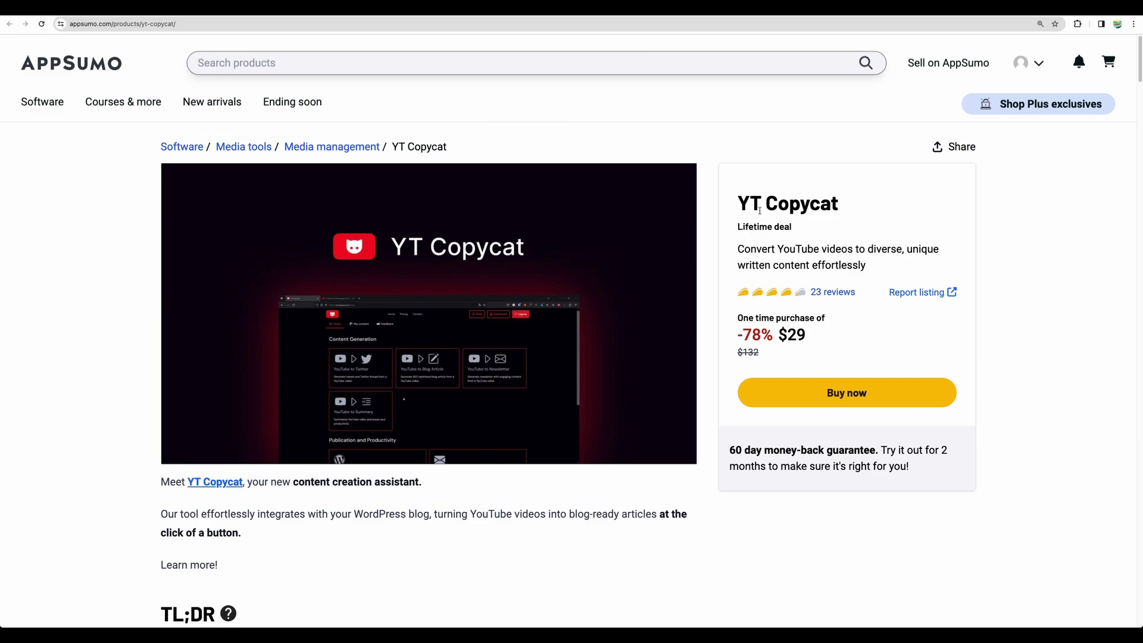
{"action": "left_click_drag", "start_coordinate": [754, 209], "coordinate": [840, 209]}
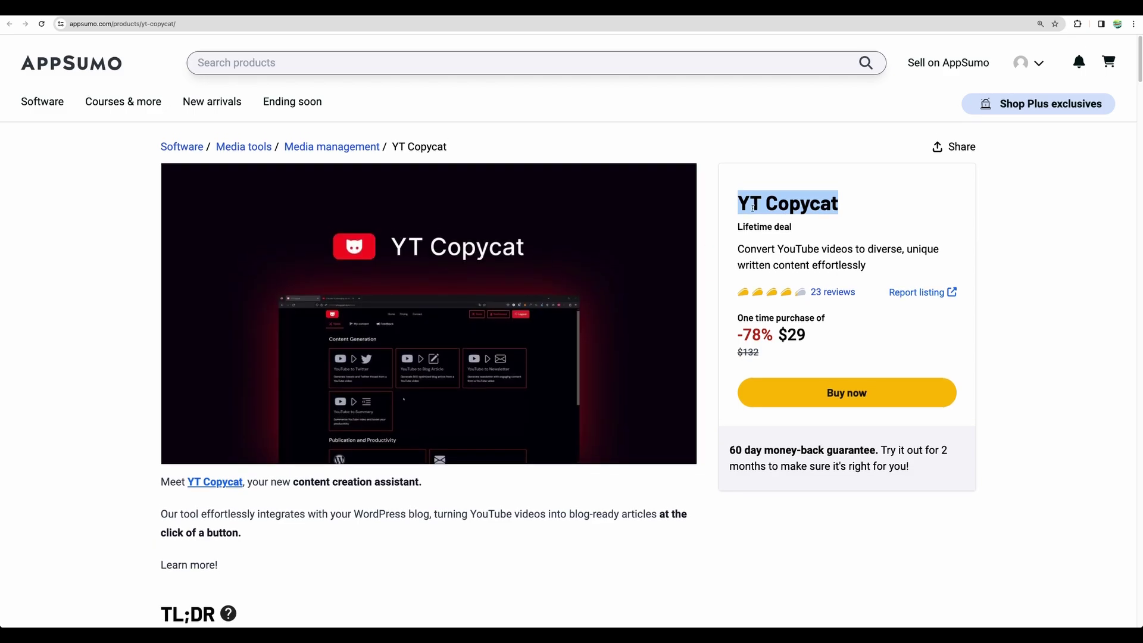
{"action": "scroll", "coordinate": [716, 278], "scroll_direction": "down", "scroll_amount": 20}
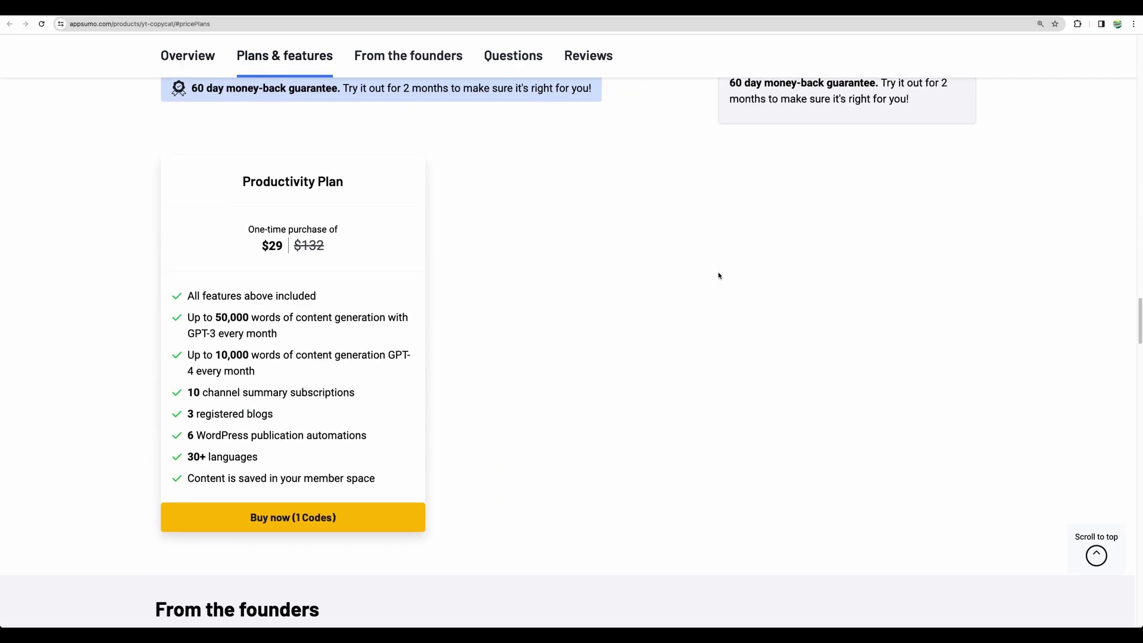
{"action": "scroll", "coordinate": [714, 274], "scroll_direction": "up", "scroll_amount": 3}
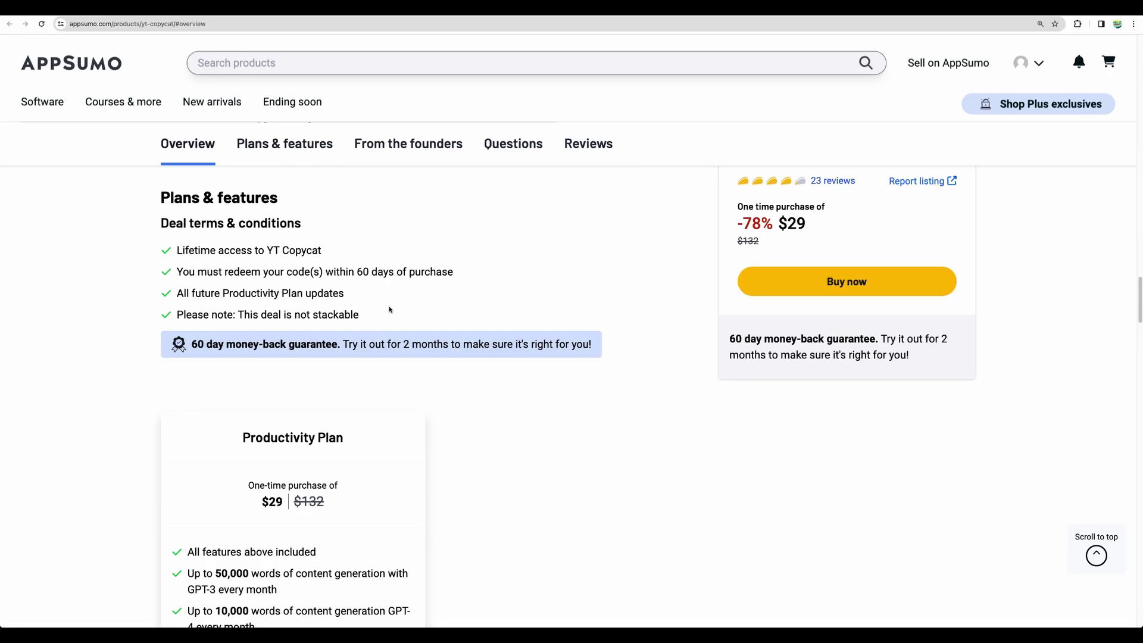
{"action": "scroll", "coordinate": [331, 308], "scroll_direction": "down", "scroll_amount": 5}
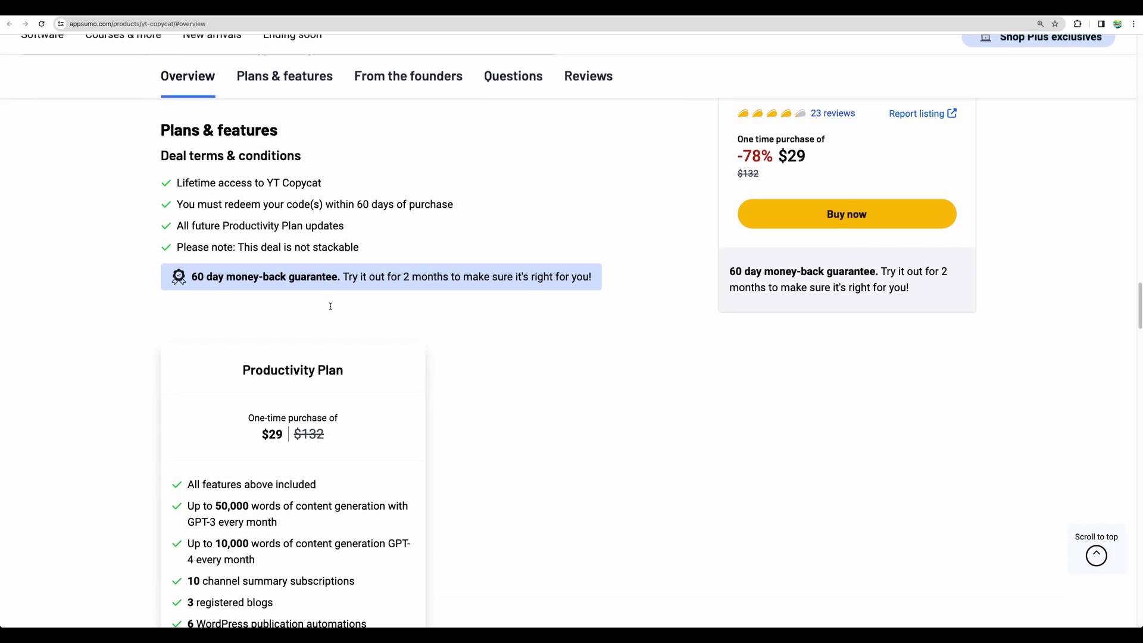
{"action": "left_click_drag", "start_coordinate": [238, 290], "coordinate": [215, 441]}
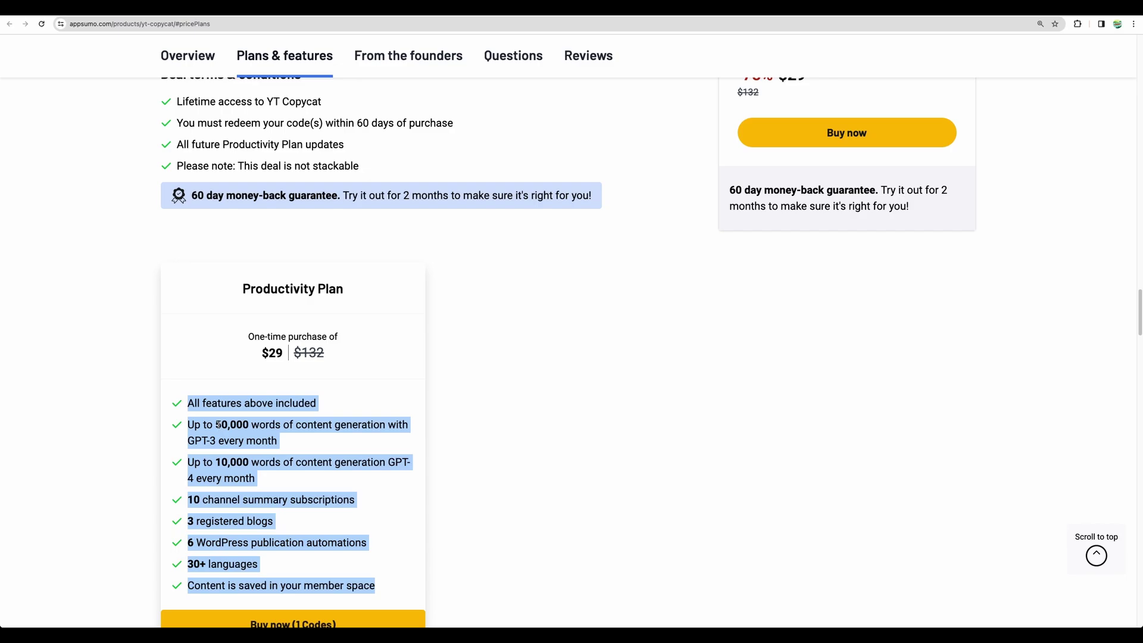
{"action": "left_click", "coordinate": [296, 434]}
{"action": "scroll", "coordinate": [309, 369], "scroll_direction": "up", "scroll_amount": 4}
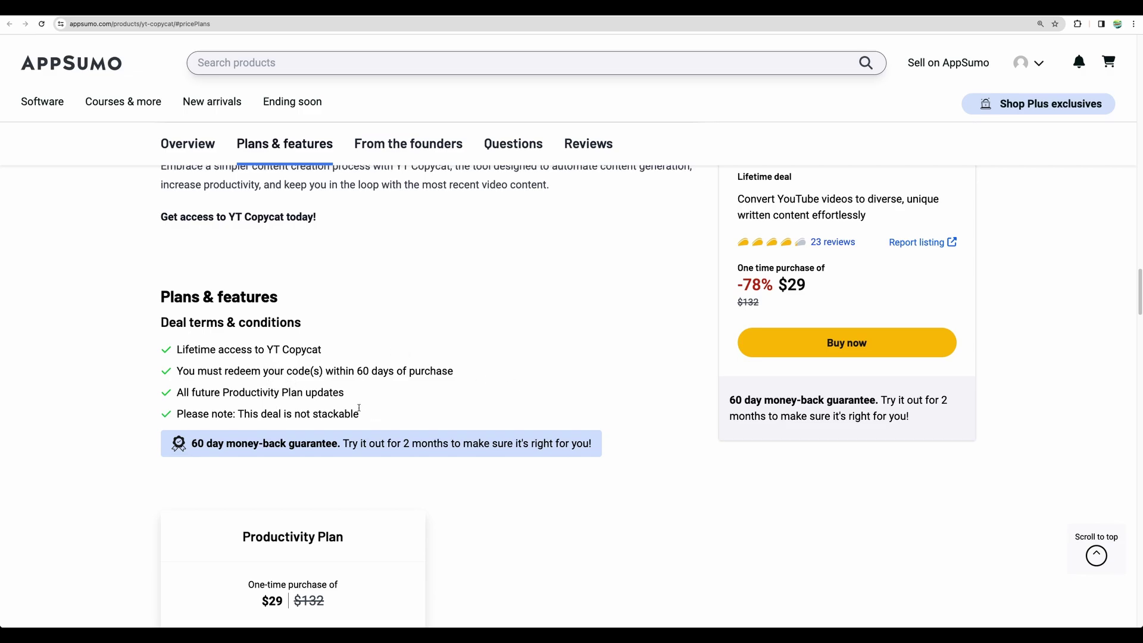
{"action": "key", "text": "alt+Left"}
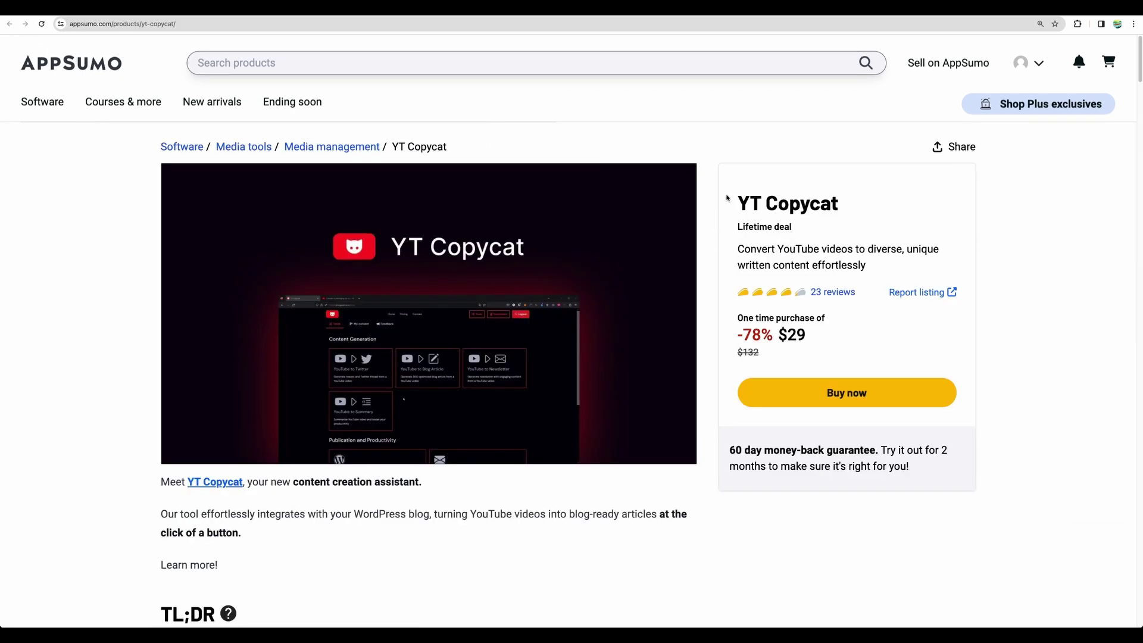